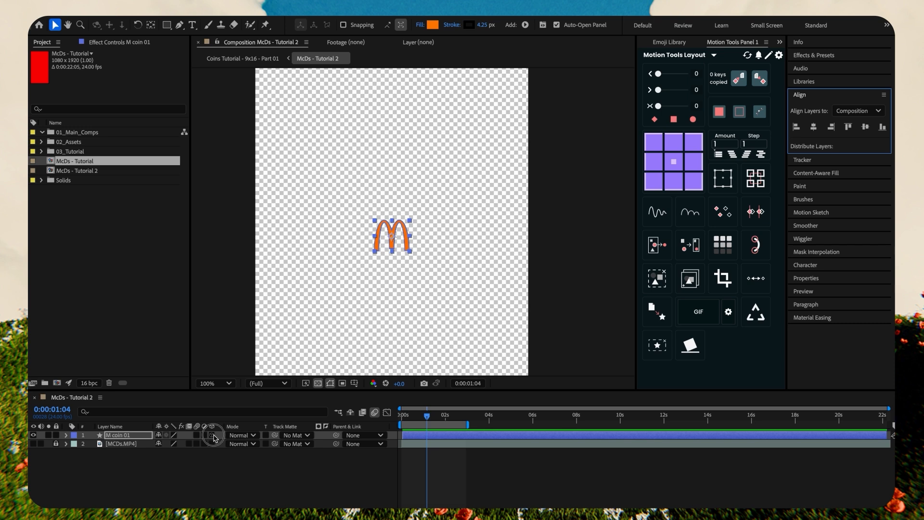
# Step: Make the M coin 01 layer 3D and draw a circle about 459 px across centred on the M logo
pyautogui.click(211, 436)
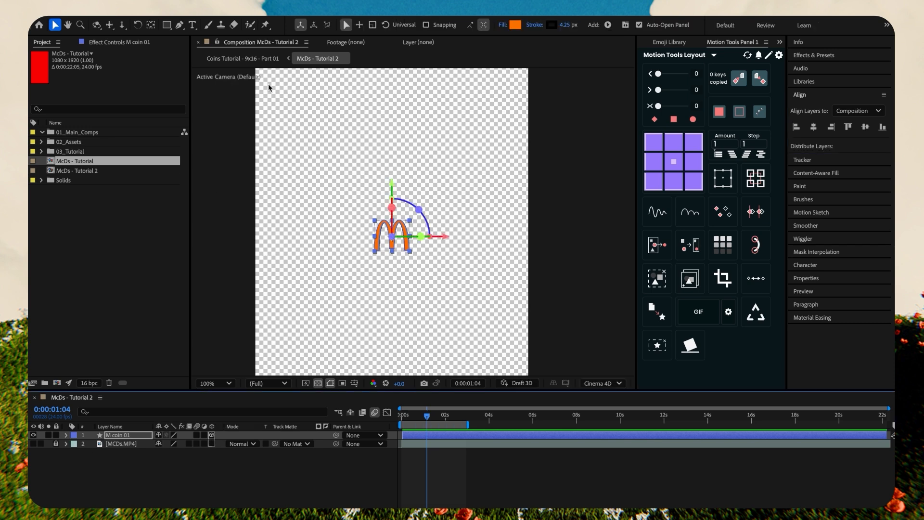
pyautogui.moveTo(166, 24); pyautogui.dragTo(200, 48)
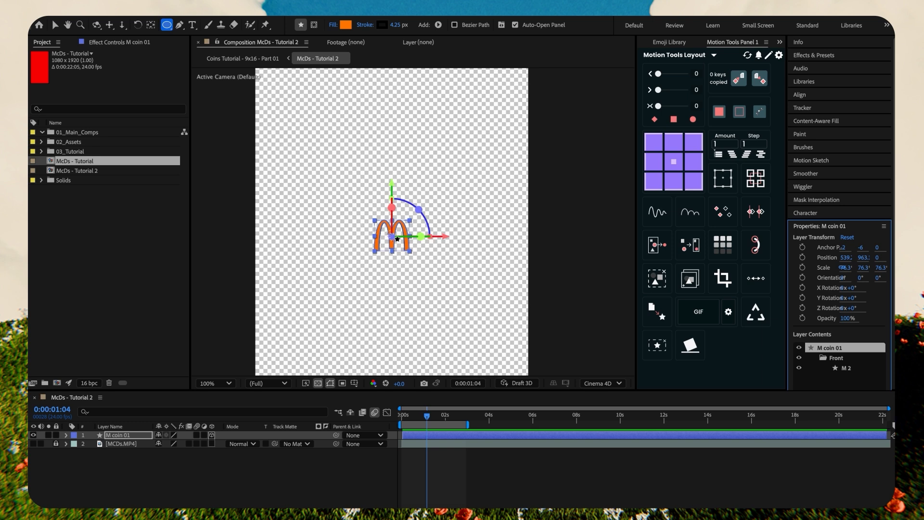
pyautogui.moveTo(391, 237); pyautogui.dragTo(437, 250)
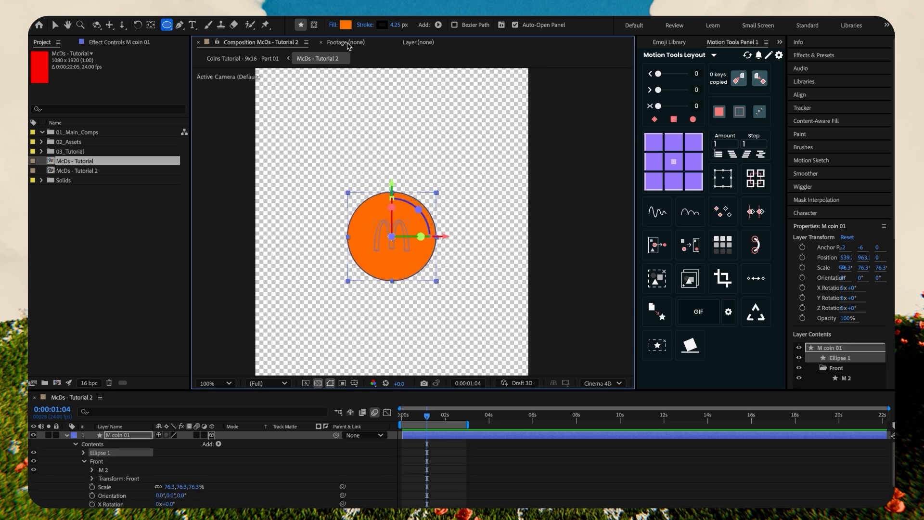
# Step: Change the new circle's fill colour to a golden yellow
pyautogui.click(345, 25)
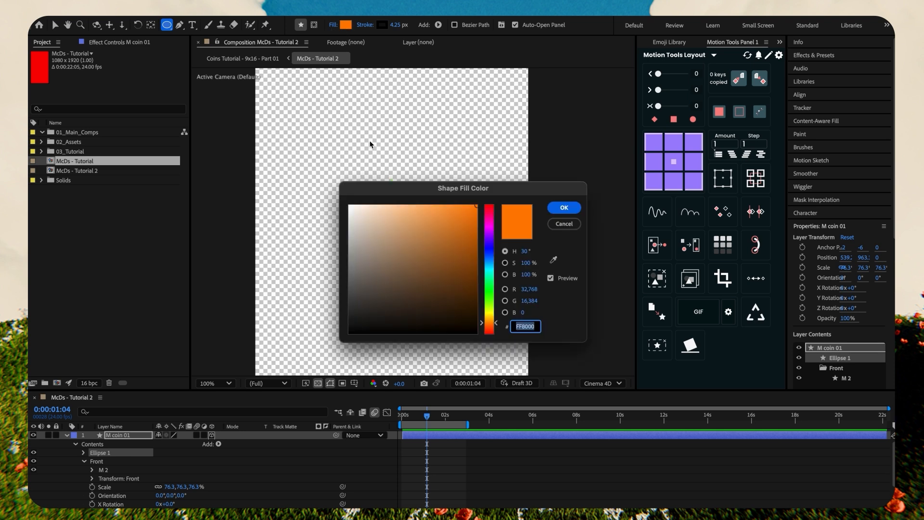
pyautogui.click(452, 205)
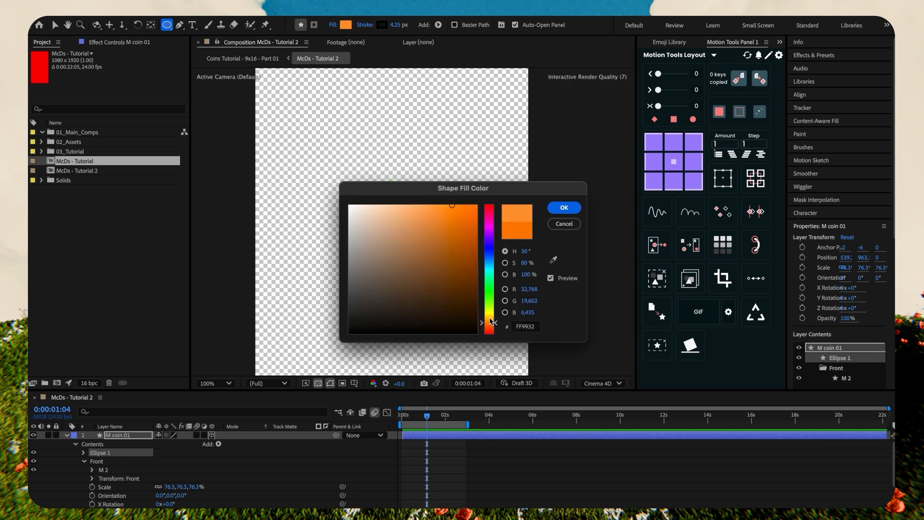
pyautogui.moveTo(491, 320); pyautogui.dragTo(490, 315)
pyautogui.click(564, 208)
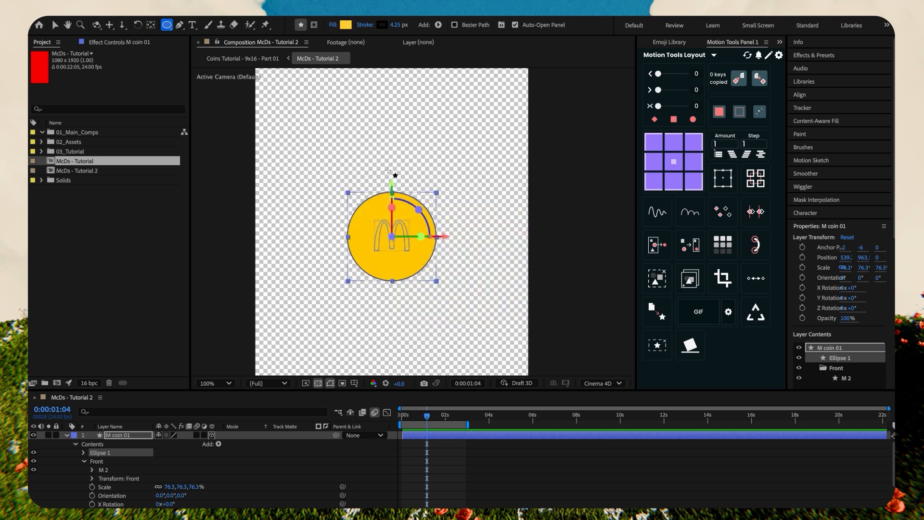
# Step: Move Ellipse 1 into the Front group, placing it below M 2 so the logo sits on the circle
pyautogui.click(55, 24)
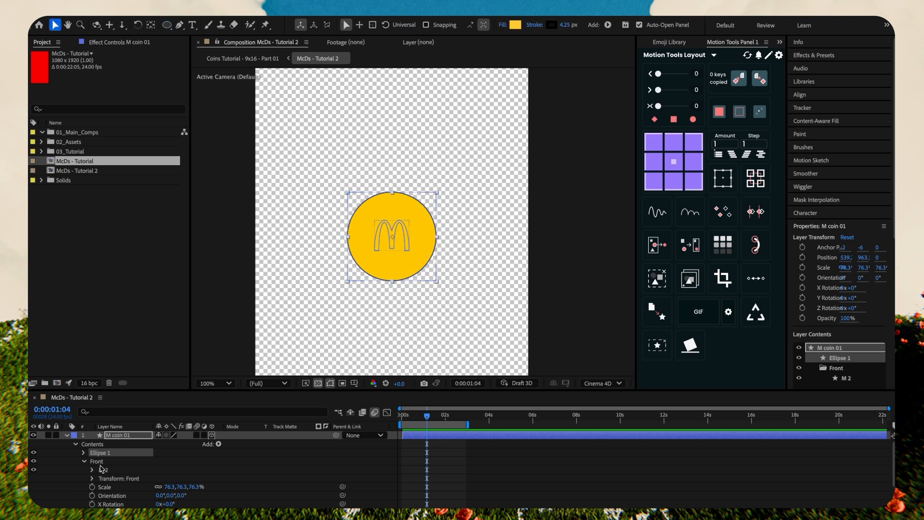
pyautogui.click(84, 462)
pyautogui.moveTo(102, 457); pyautogui.dragTo(96, 466)
pyautogui.click(84, 454)
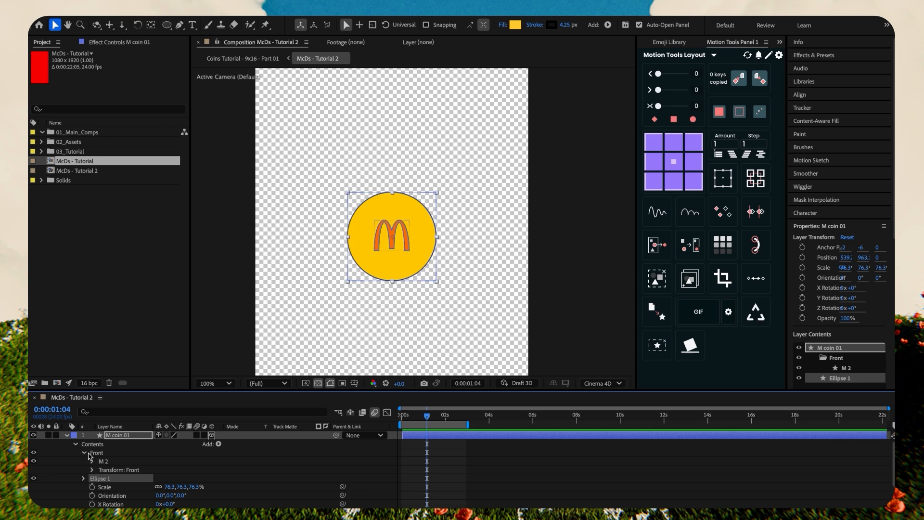
pyautogui.moveTo(104, 480); pyautogui.dragTo(104, 467)
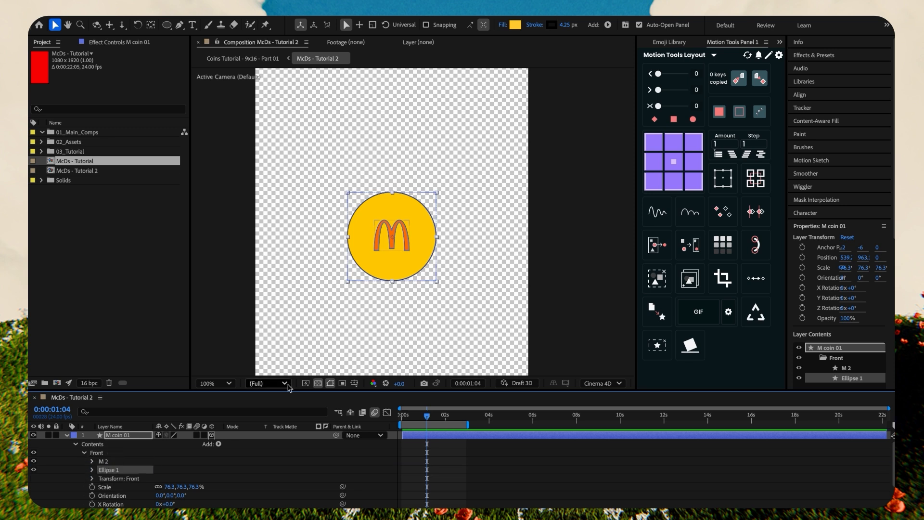
# Step: Duplicate Ellipse 1 inside the Front group and set the copy's size to 384.3 to form the coin's inner ring
pyautogui.hotkey('ctrl', 'd')
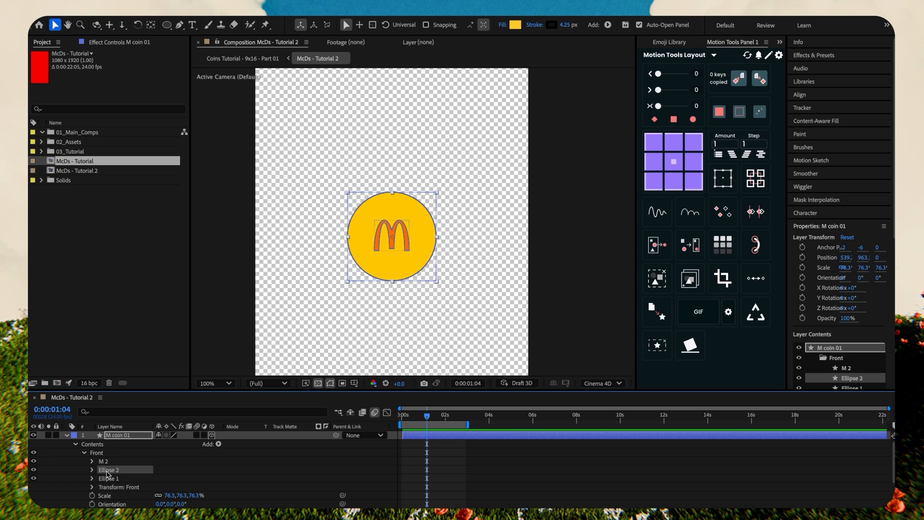
pyautogui.click(92, 470)
pyautogui.click(101, 479)
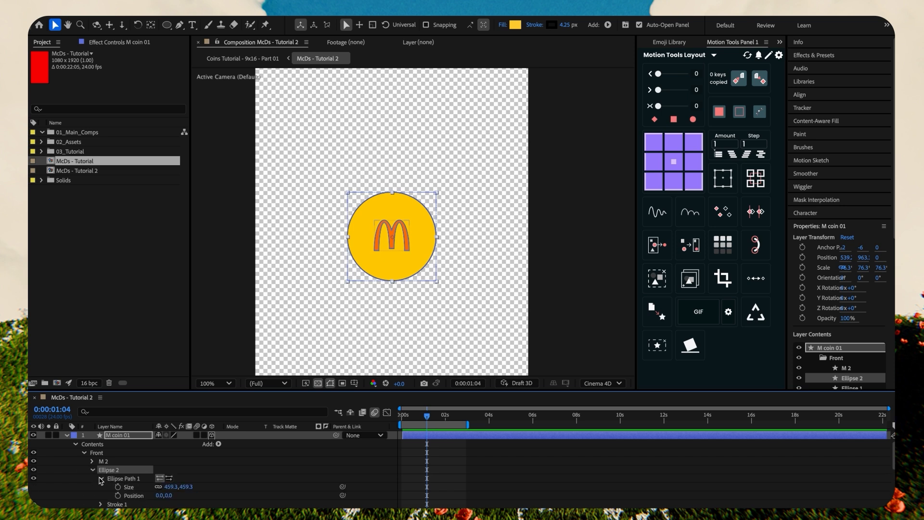
pyautogui.moveTo(169, 491); pyautogui.dragTo(124, 484)
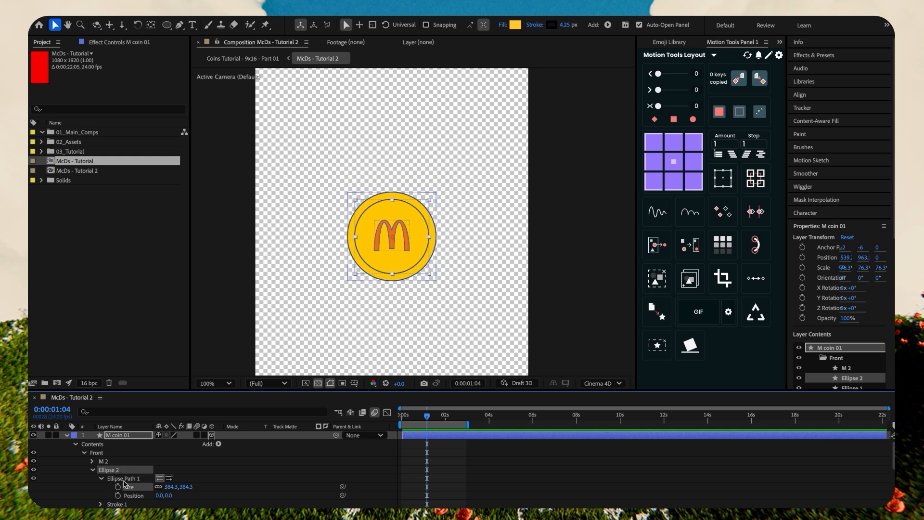
pyautogui.click(93, 471)
# Step: Draw a curved highlight line with the Pen tool between the two rings on the coin's upper right, and fine-tune its end point
pyautogui.click(100, 453)
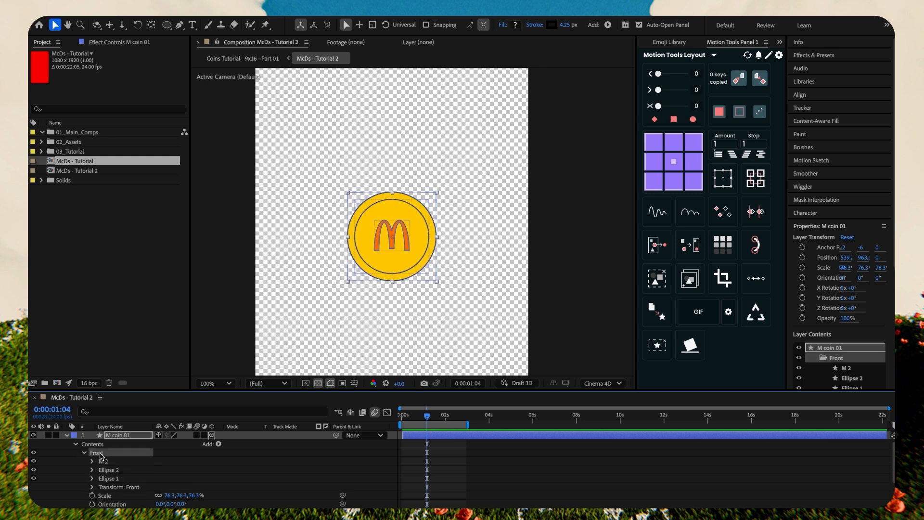
pyautogui.click(180, 25)
pyautogui.scroll(2, 415, 222)
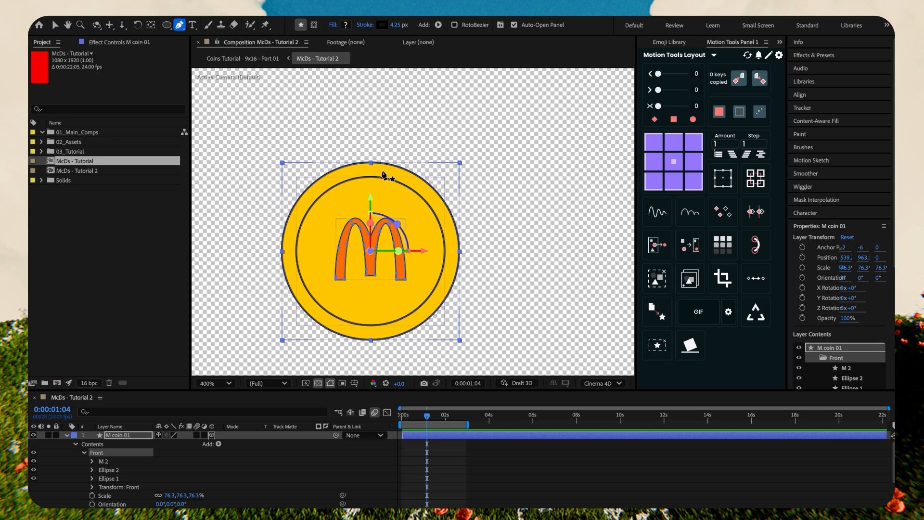
pyautogui.scroll(2, 383, 175)
pyautogui.click(347, 117)
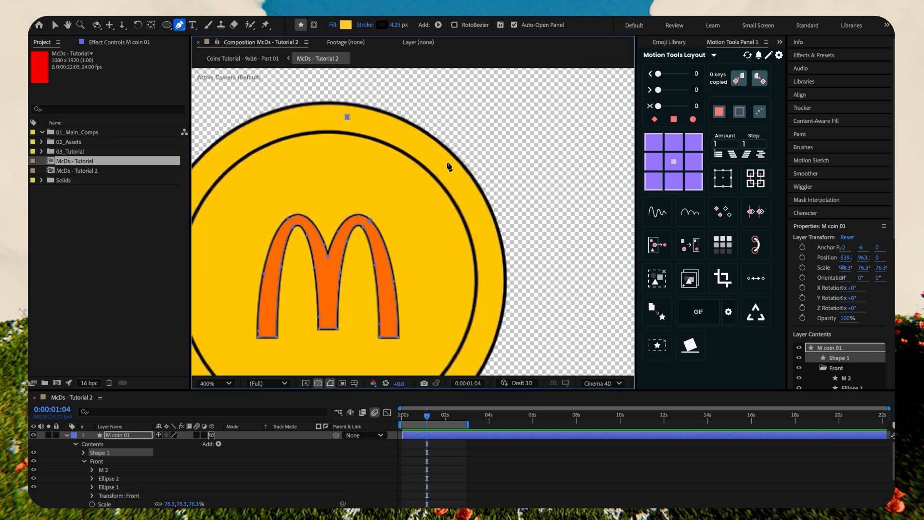
pyautogui.moveTo(454, 173); pyautogui.dragTo(496, 223)
pyautogui.click(54, 25)
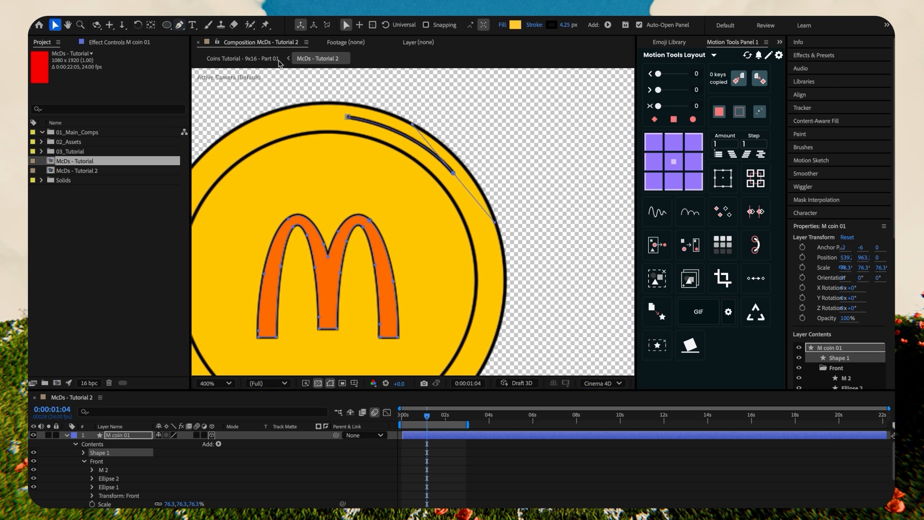
pyautogui.moveTo(453, 172); pyautogui.dragTo(448, 169)
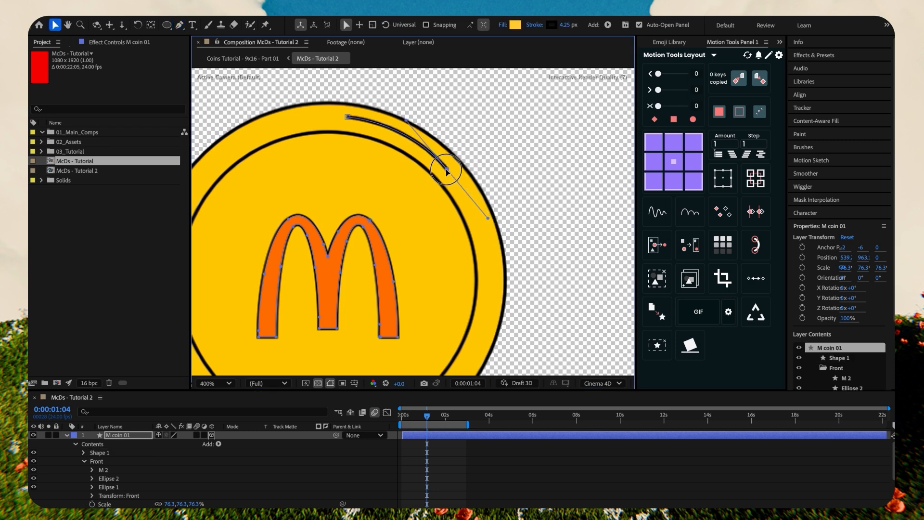
# Step: Rename the curved highlight shape as Line and move it into the Front group above M 2
pyautogui.click(99, 454)
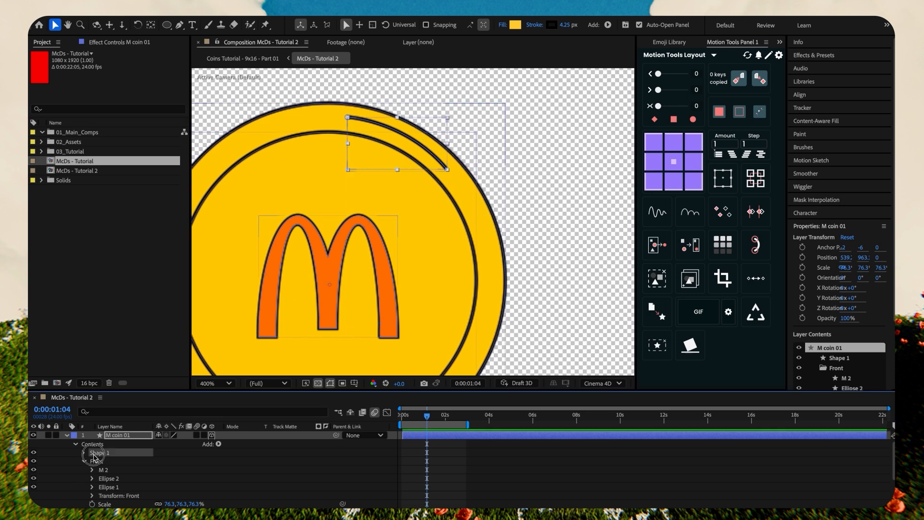
pyautogui.press('Return')
pyautogui.write('Line')
pyautogui.press('Return')
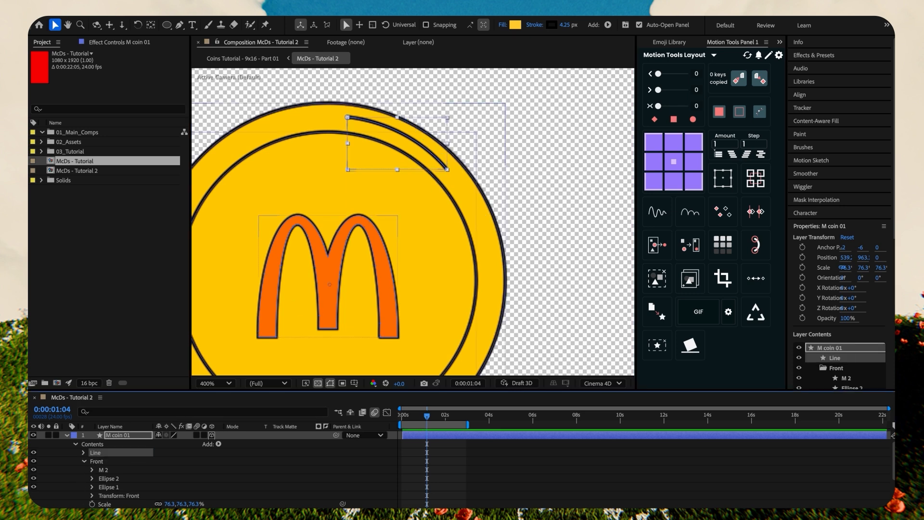
pyautogui.moveTo(102, 457); pyautogui.dragTo(94, 467)
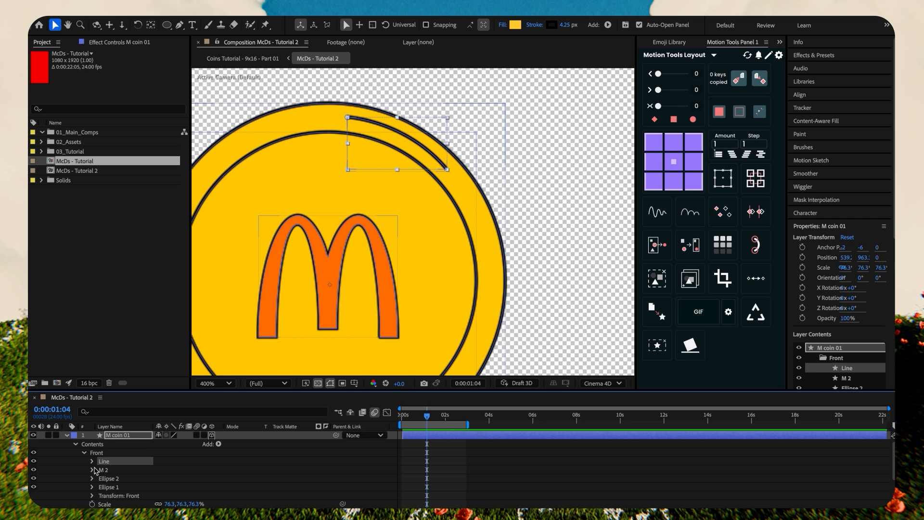
# Step: Set the stroke colour of Line to white (FFFFFF)
pyautogui.click(93, 462)
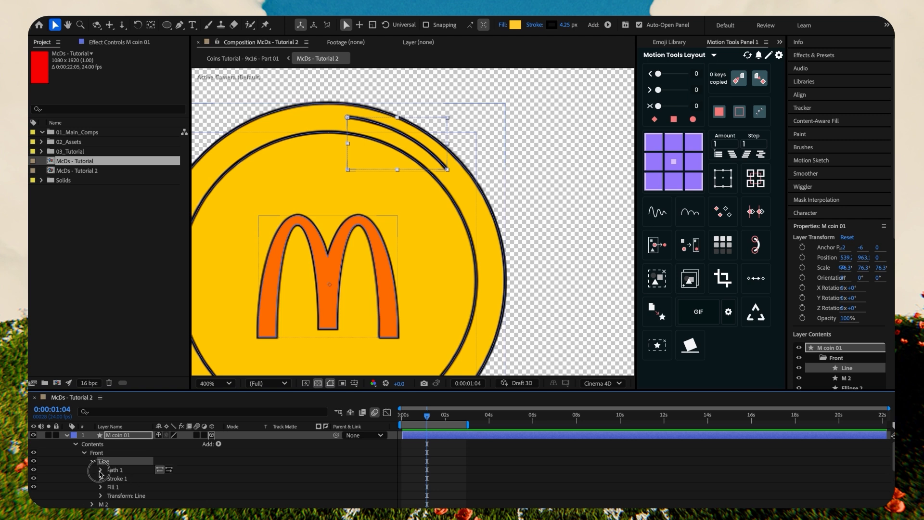
pyautogui.click(100, 470)
pyautogui.click(101, 487)
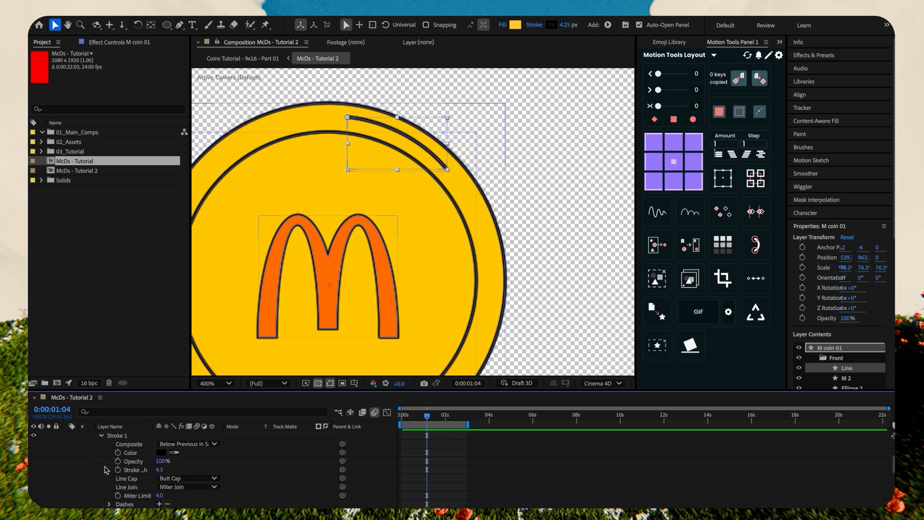
pyautogui.click(162, 454)
pyautogui.moveTo(372, 239); pyautogui.dragTo(348, 205)
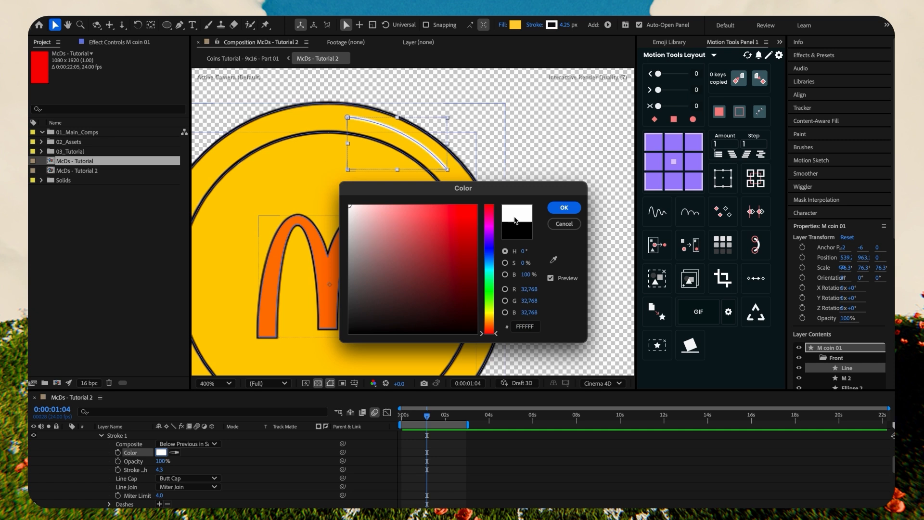
pyautogui.click(565, 208)
pyautogui.scroll(2, 123, 459)
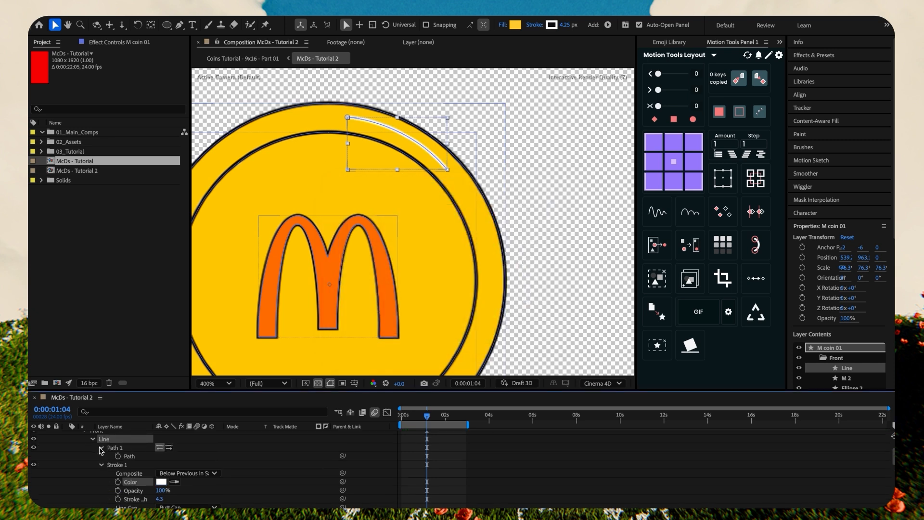
pyautogui.click(100, 448)
pyautogui.click(101, 456)
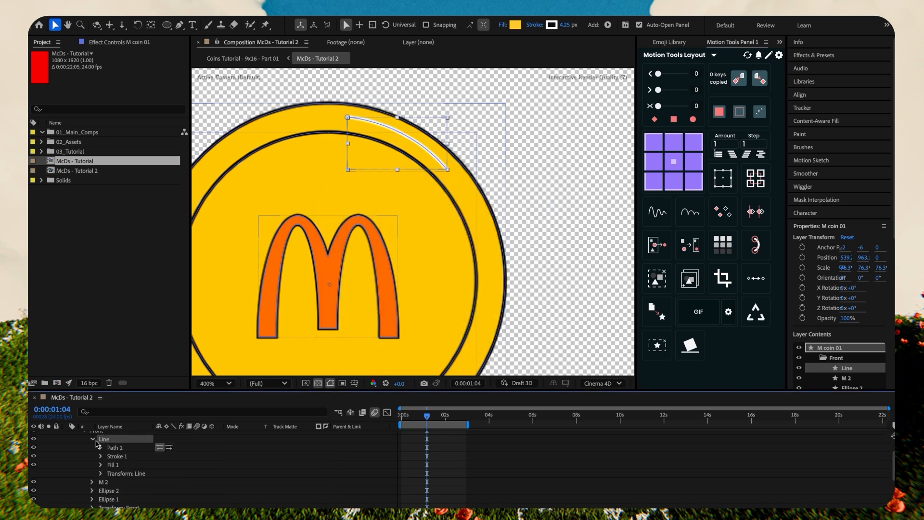
pyautogui.click(93, 439)
# Step: Duplicate Line, M 2 and Ellipse 2, and arrange the copies below Ellipse 1 in the order Ellipse 3, M 3, Line 2
pyautogui.keyDown('shift'); pyautogui.click(110, 457); pyautogui.keyUp('shift')
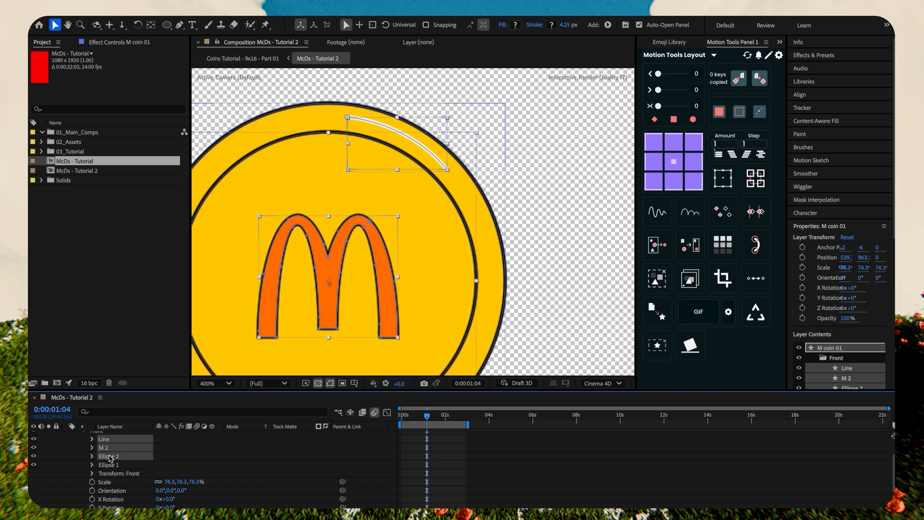
pyautogui.hotkey('ctrl', 'd')
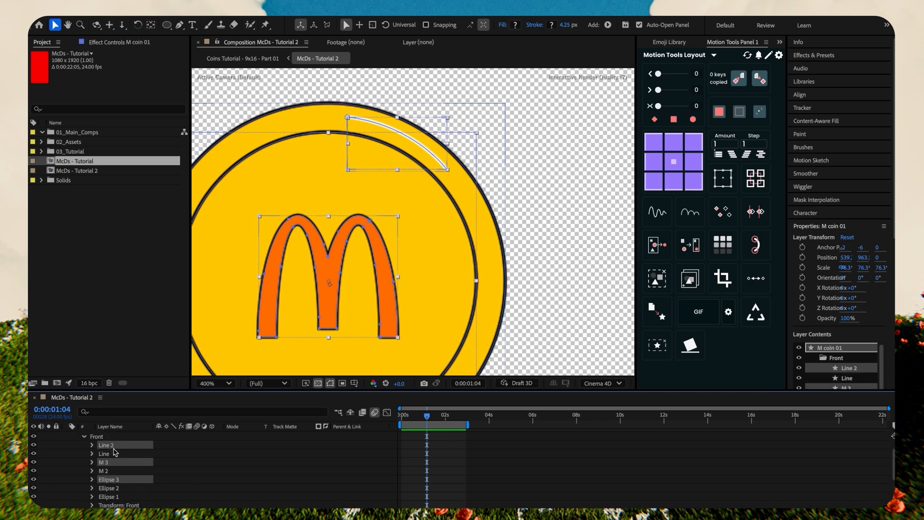
pyautogui.moveTo(109, 472)
pyautogui.mouseDown()
pyautogui.moveTo(110, 489)
pyautogui.moveTo(109, 468)
pyautogui.moveTo(109, 487)
pyautogui.moveTo(106, 470)
pyautogui.moveTo(105, 481)
pyautogui.mouseUp()
pyautogui.click(109, 459)
pyautogui.press(',')
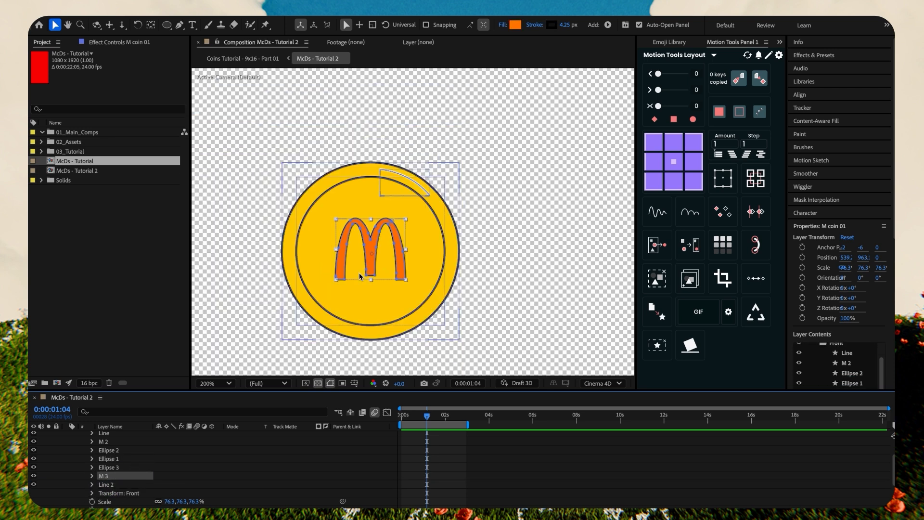
pyautogui.click(475, 284)
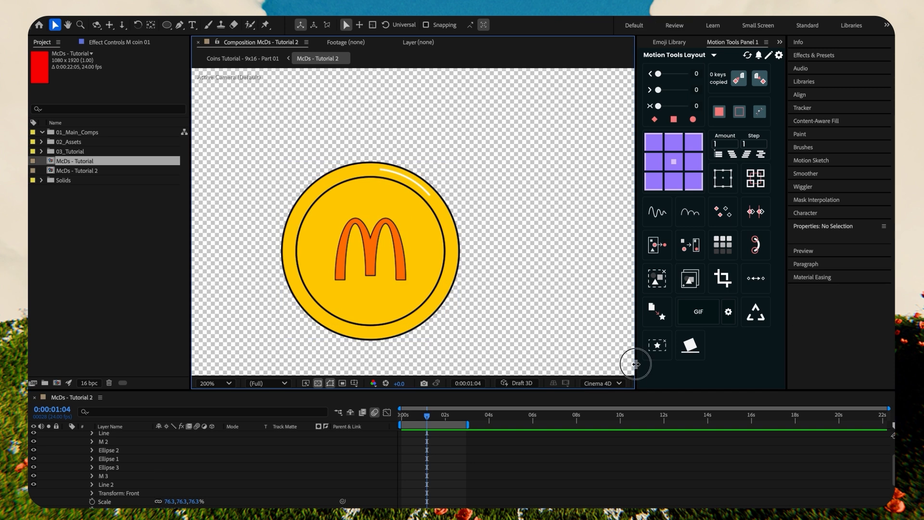
# Step: Widen the composition viewer and switch its 3D view to Back to inspect the coin's reverse side
pyautogui.moveTo(636, 364); pyautogui.dragTo(709, 361)
pyautogui.click(662, 383)
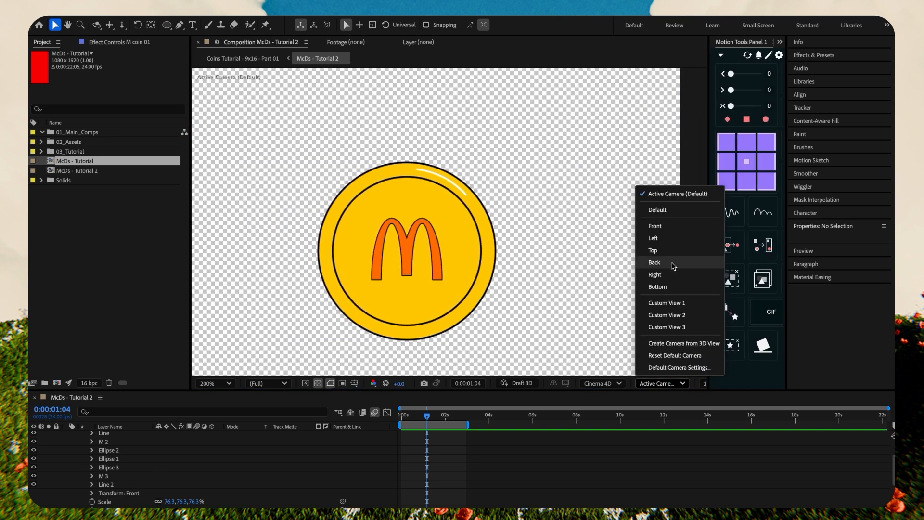
pyautogui.click(673, 265)
# Step: Set the M coin 01 layer's extrusion depth to 40 in its geometry options
pyautogui.click(436, 260)
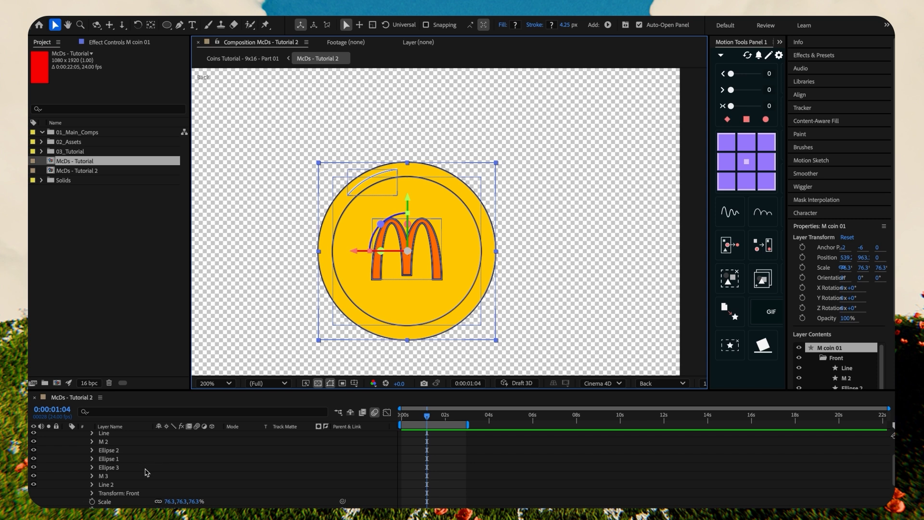
pyautogui.scroll(-3, 123, 481)
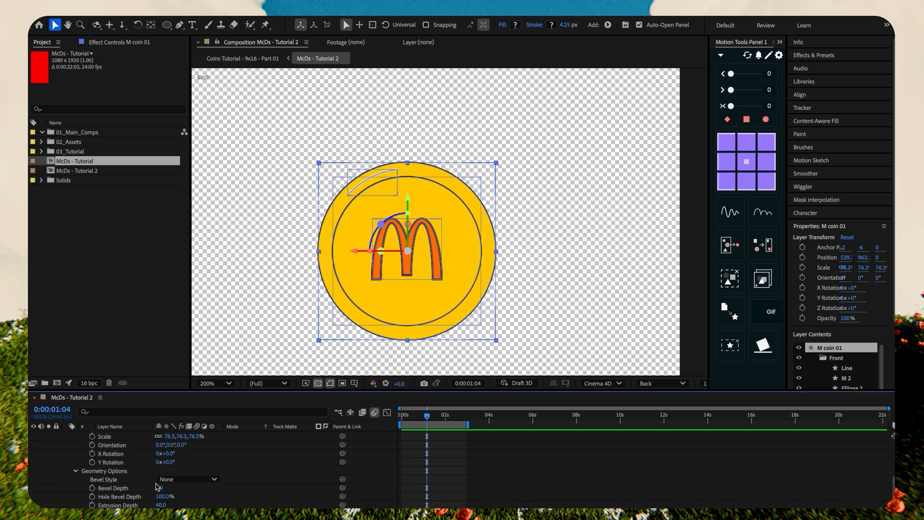
pyautogui.click(75, 488)
pyautogui.moveTo(161, 489); pyautogui.dragTo(160, 490)
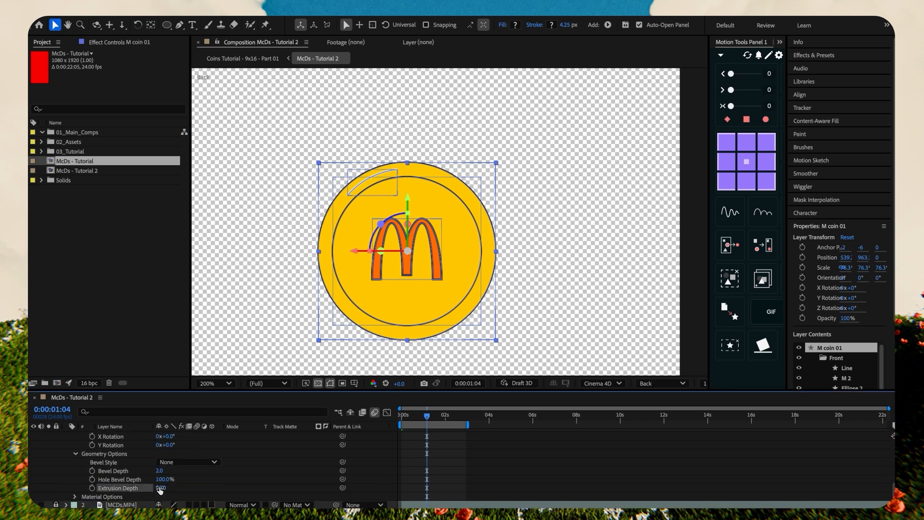
pyautogui.write('40')
pyautogui.press('Return')
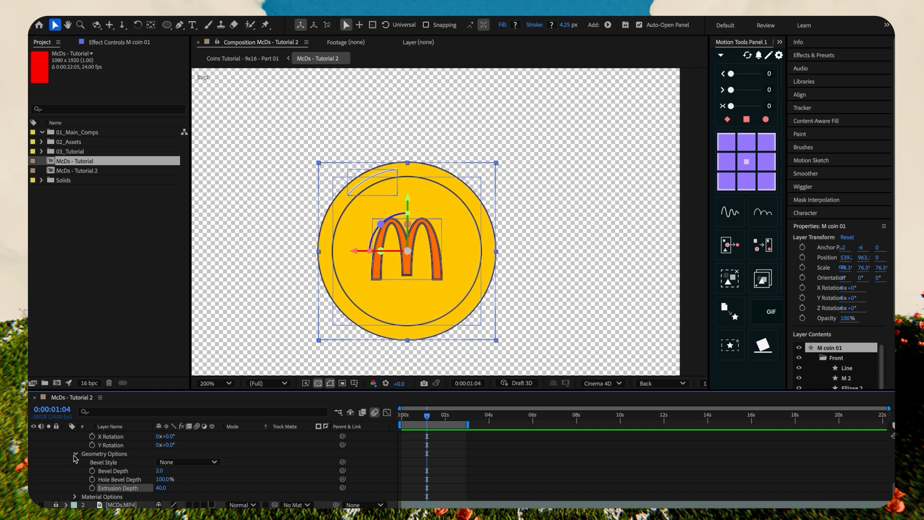
pyautogui.click(75, 454)
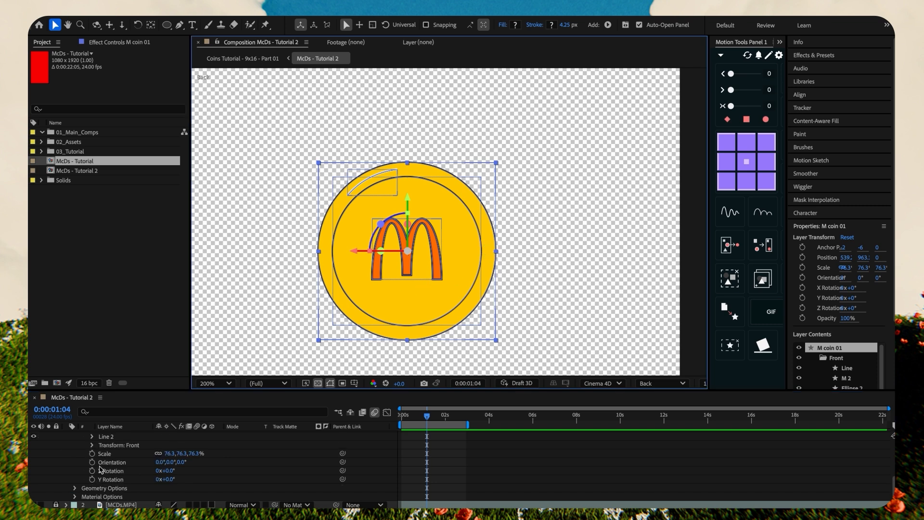
# Step: Move Stroke 1 below Fill 1 inside the Ellipse 3 group
pyautogui.scroll(5, 119, 462)
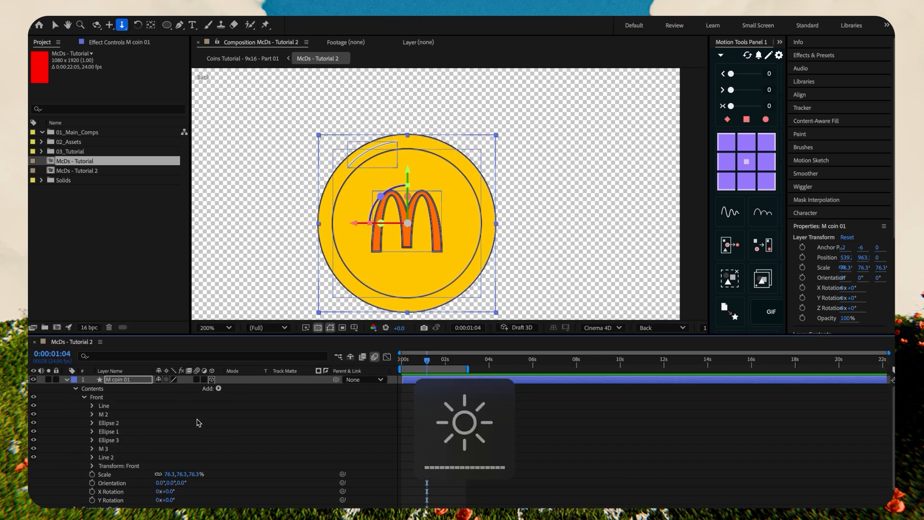
pyautogui.click(92, 440)
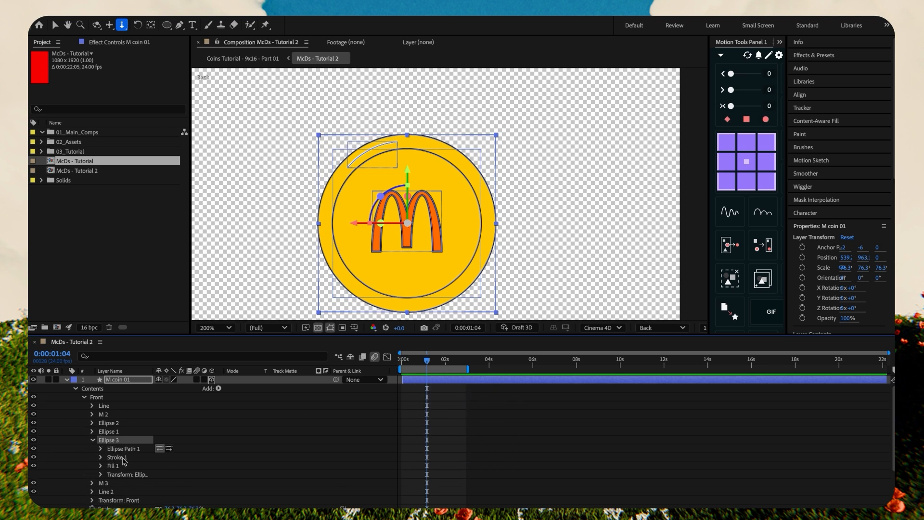
pyautogui.moveTo(116, 457); pyautogui.dragTo(117, 471)
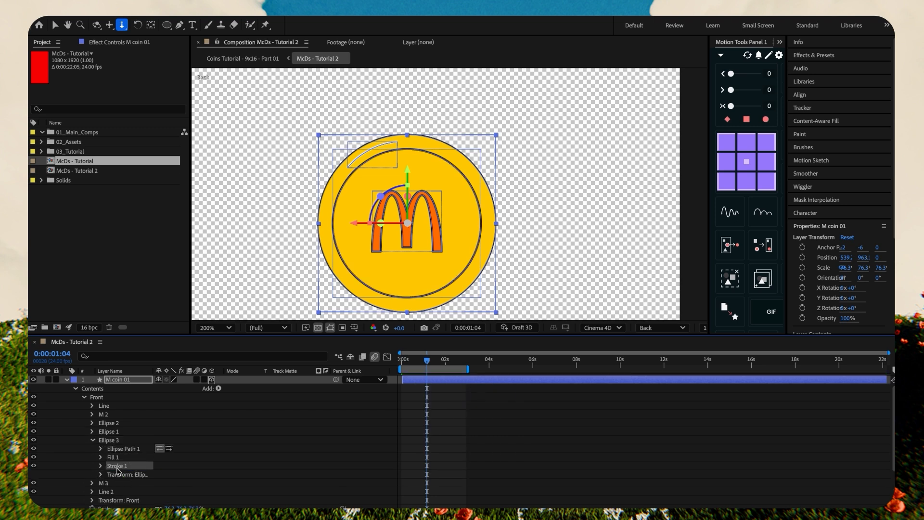
pyautogui.click(92, 441)
# Step: Duplicate Stroke 1 in the Ellipse 1 group, place the copy below Fill 1, and collapse the layer
pyautogui.click(92, 432)
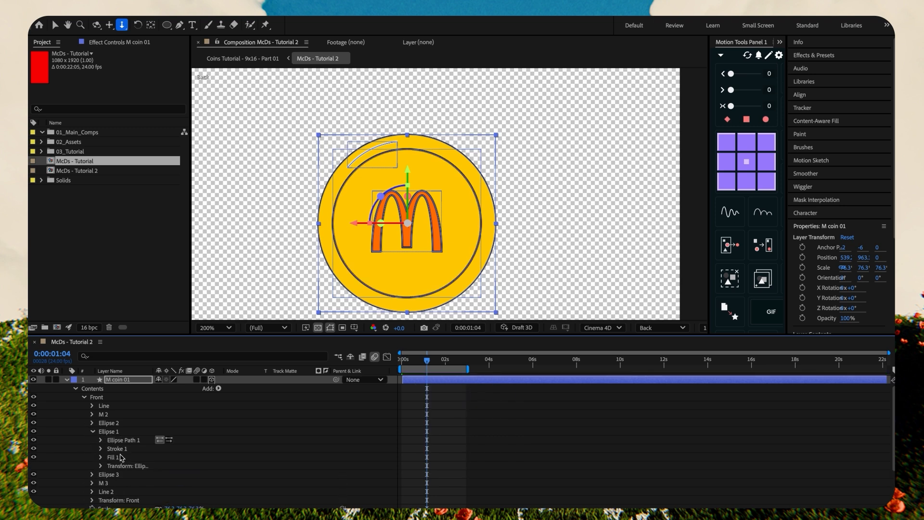
pyautogui.click(114, 433)
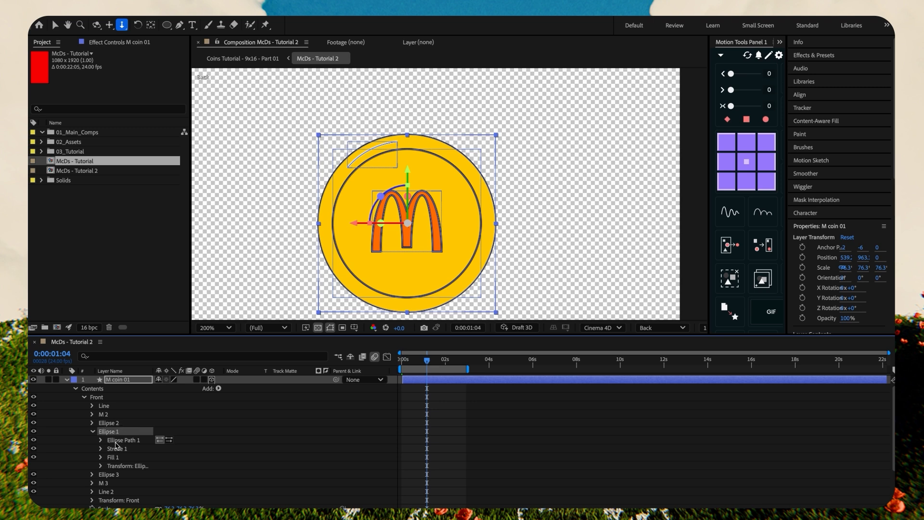
pyautogui.click(115, 449)
pyautogui.press('super+d')
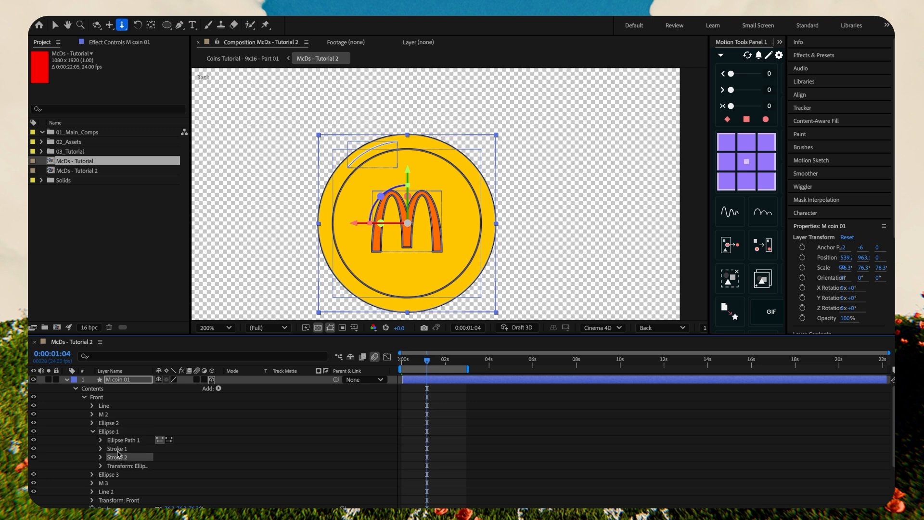
pyautogui.moveTo(117, 457); pyautogui.dragTo(119, 469)
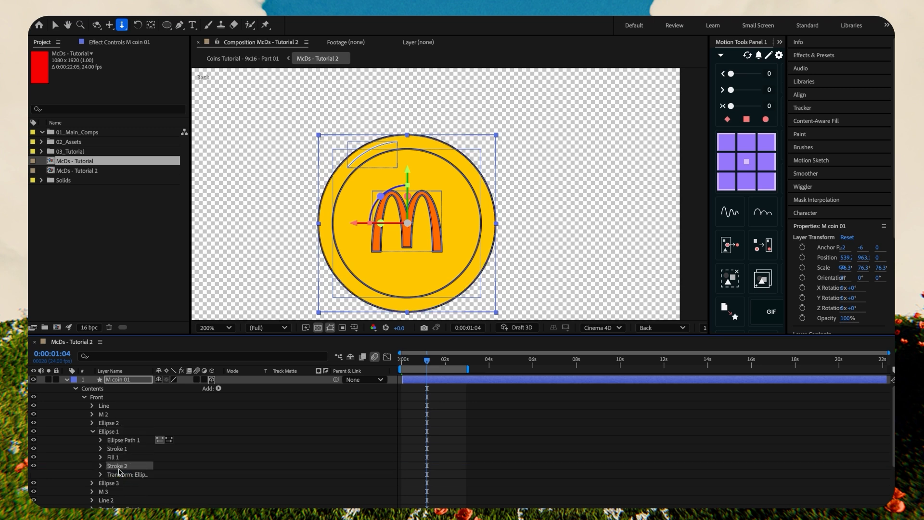
pyautogui.click(76, 388)
pyautogui.click(66, 380)
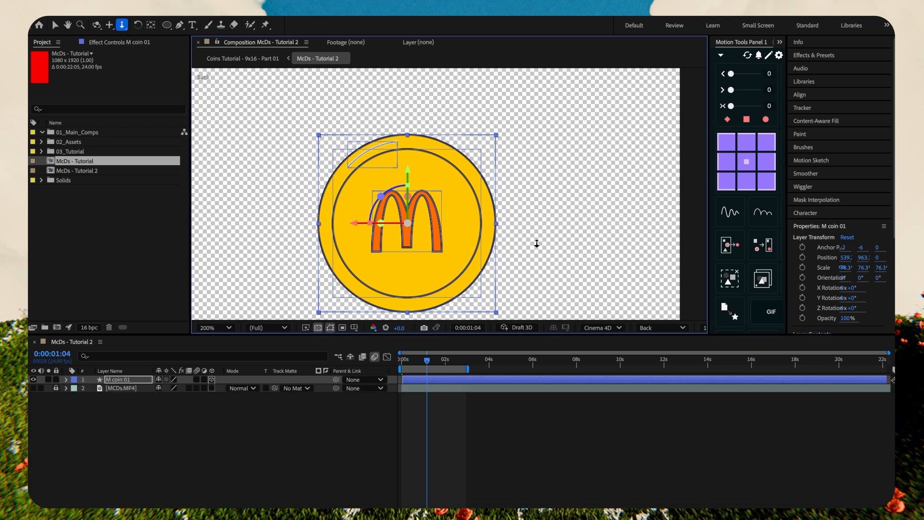
# Step: Switch the 3D view back to Active Camera (Default) and test-rotate the coin about its vertical axis, undoing the rotation
pyautogui.click(681, 329)
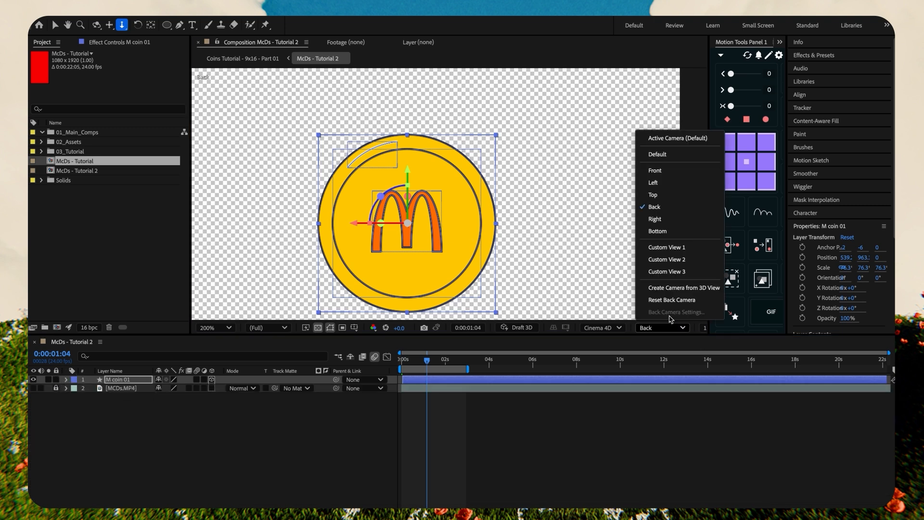
pyautogui.click(674, 141)
pyautogui.moveTo(435, 223); pyautogui.dragTo(416, 222)
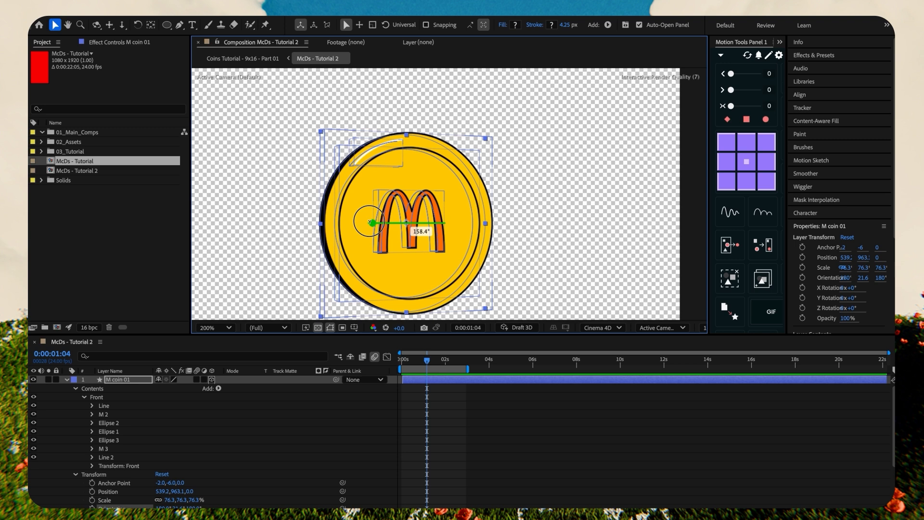
pyautogui.press('super+z')
# Step: Move Stroke 1 above Fill 1 inside the M 2 group and collapse the layer
pyautogui.click(104, 414)
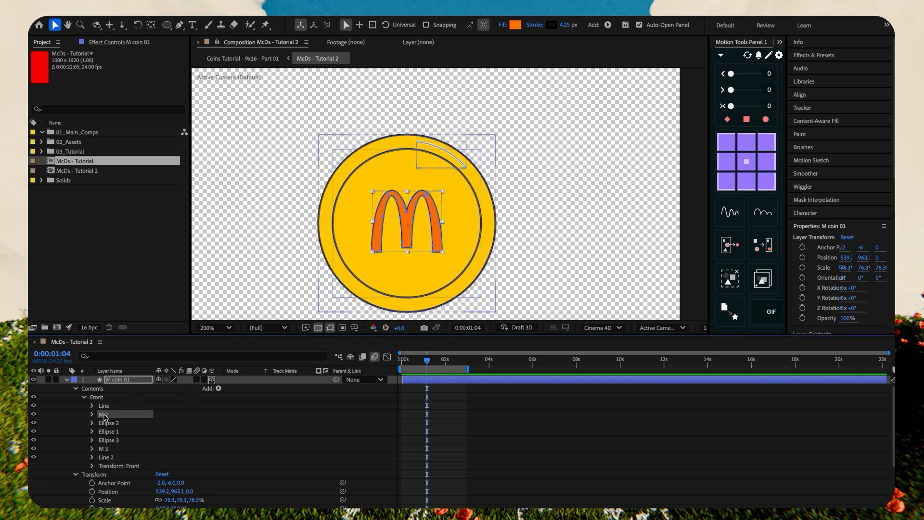
pyautogui.click(92, 414)
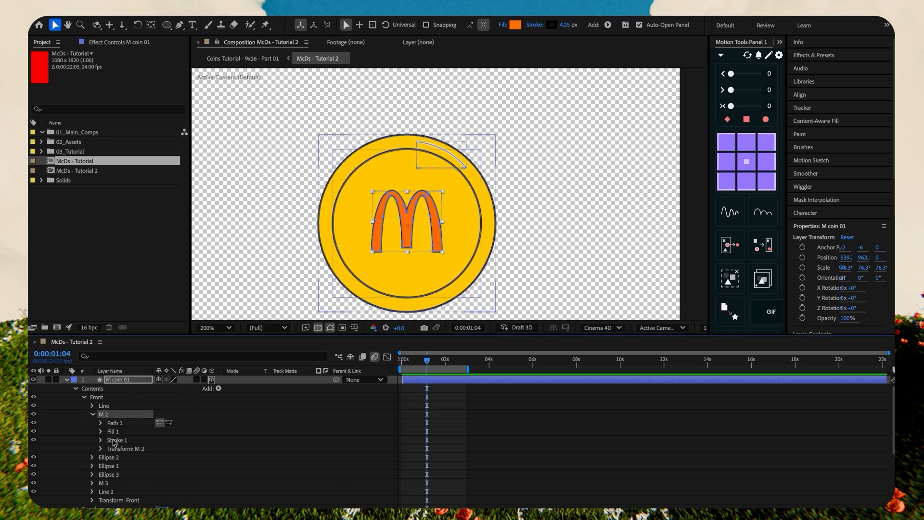
pyautogui.moveTo(114, 442); pyautogui.dragTo(114, 430)
pyautogui.click(230, 300)
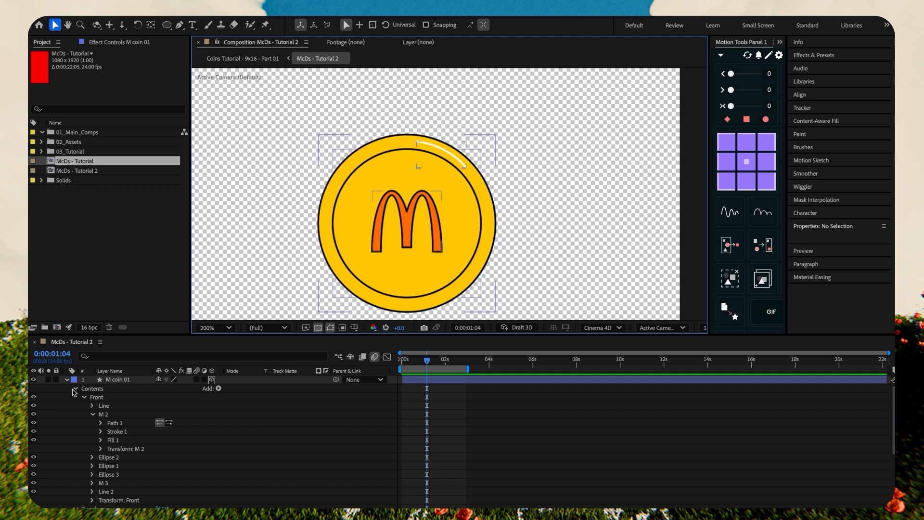
pyautogui.click(67, 380)
# Step: Rotate the coin about its vertical axis to check the M's outline, and undo the rotation
pyautogui.click(419, 235)
pyautogui.moveTo(430, 224); pyautogui.dragTo(467, 229)
pyautogui.hotkey('ctrl', 'z')
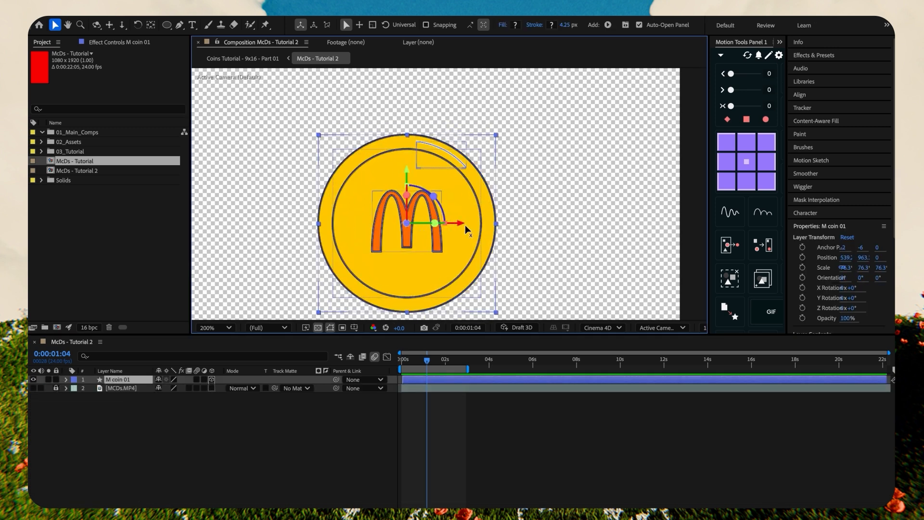
# Step: Add Scale, Position and Orientation keyframes to the M coin 01 layer at 0:00:00:00
pyautogui.scroll(-3, 466, 229)
pyautogui.moveTo(406, 359); pyautogui.dragTo(396, 357)
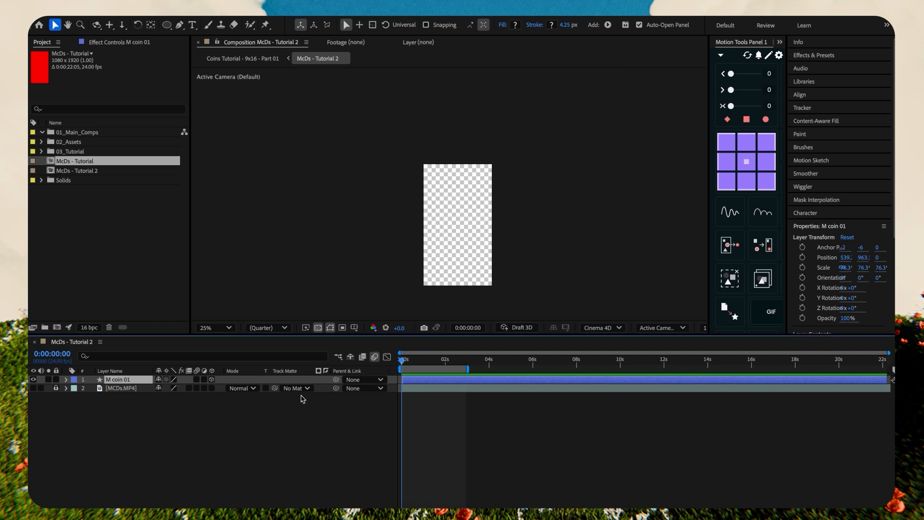
pyautogui.press('s')
pyautogui.click(92, 388)
pyautogui.hotkey('shift', 'p')
pyautogui.click(92, 388)
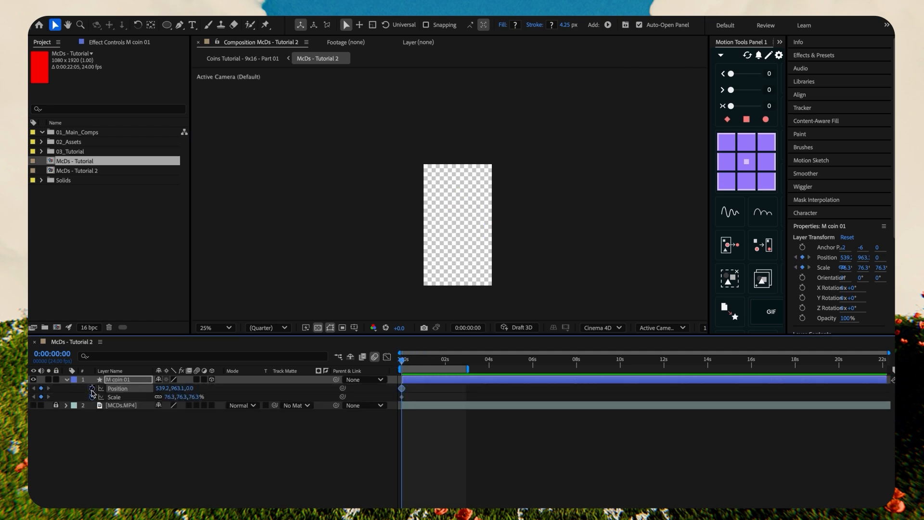
pyautogui.press('r')
pyautogui.click(92, 388)
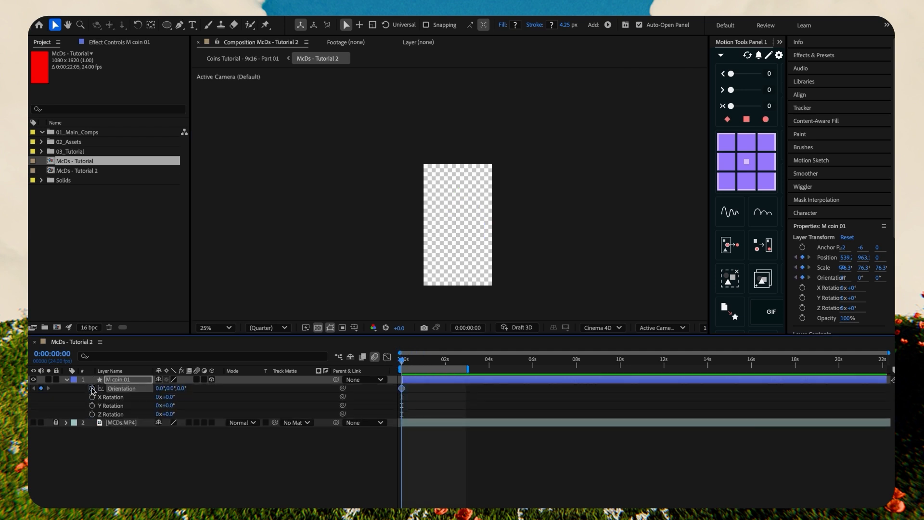
# Step: Reveal the keyframed properties of M coin 01 and shift all three keyframes to about 0:00:00:23
pyautogui.press('u')
pyautogui.moveTo(402, 388); pyautogui.dragTo(423, 390)
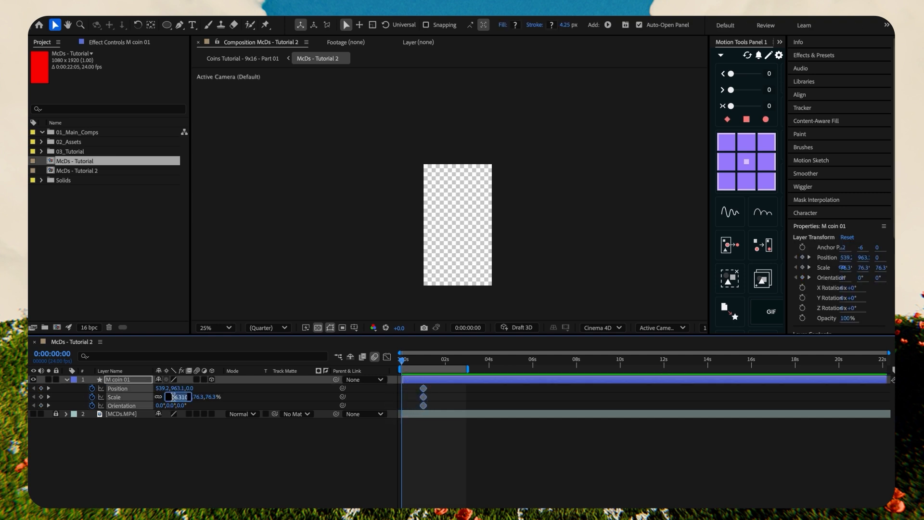
pyautogui.click(178, 420)
pyautogui.click(404, 380)
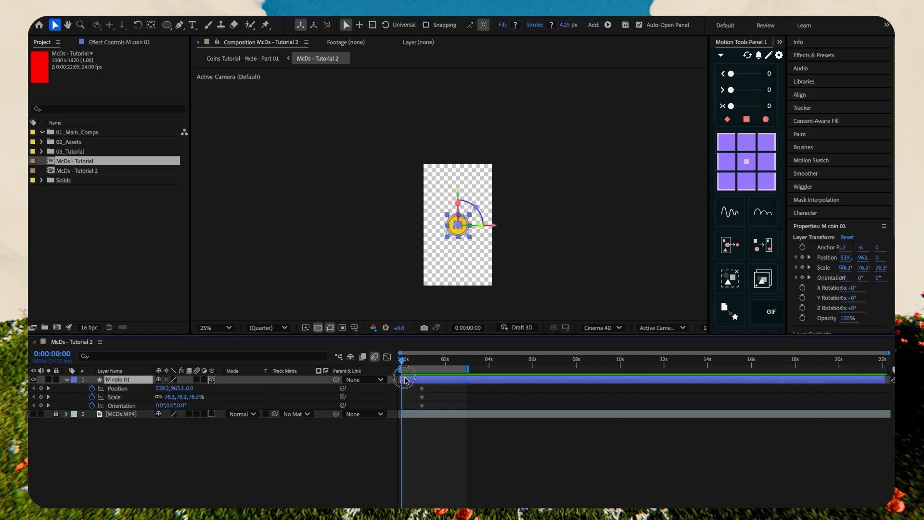
# Step: Set the M coin 01 layer's Scale to 0% at 0:00:00:00
pyautogui.click(169, 397)
pyautogui.write('0')
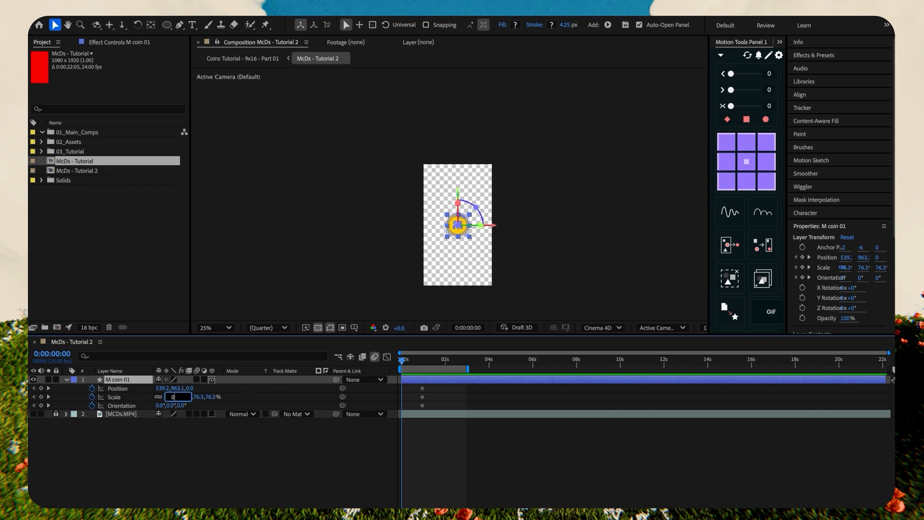
pyautogui.press('Return')
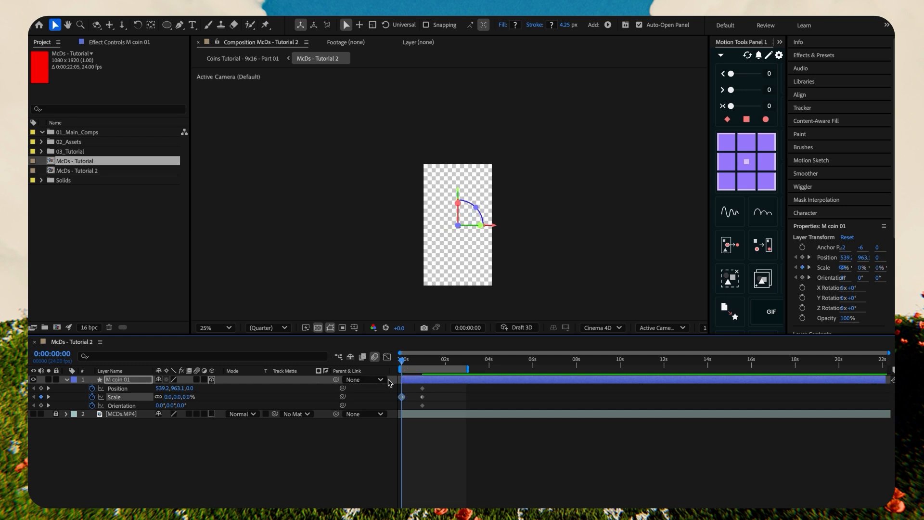
# Step: Add Position and Orientation keyframes at 0:00:00:00 and set the starting Orientation to 28°, 293°, 202°
pyautogui.click(41, 388)
pyautogui.click(41, 405)
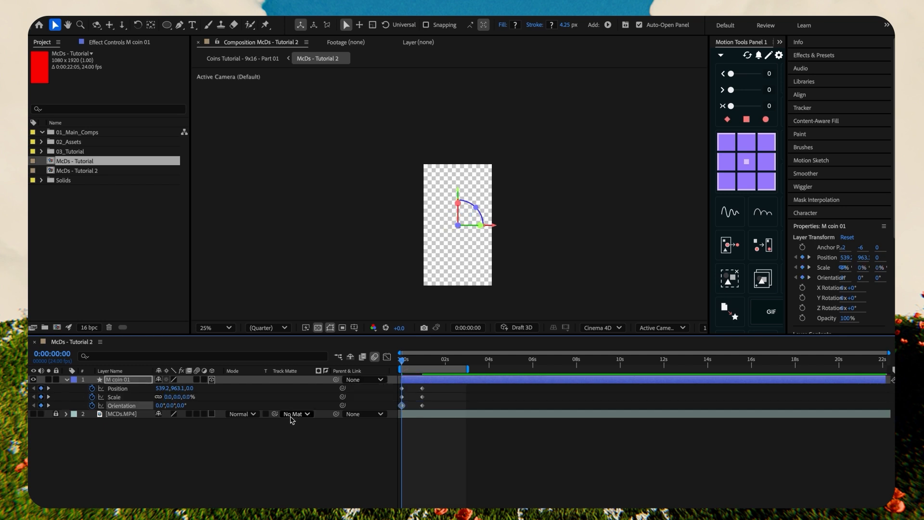
pyautogui.moveTo(170, 406); pyautogui.dragTo(37, 449)
pyautogui.scroll(4, 451, 396)
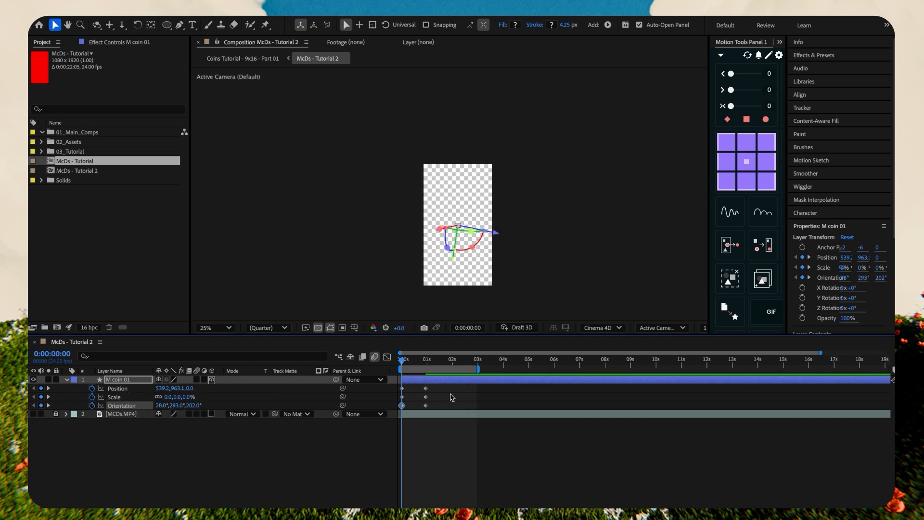
# Step: At 0:00:00:23, move the coin to 699.2, 803.1 and tilt its Orientation to about 347.6°, 35°, 7.2°
pyautogui.moveTo(409, 367); pyautogui.dragTo(434, 377)
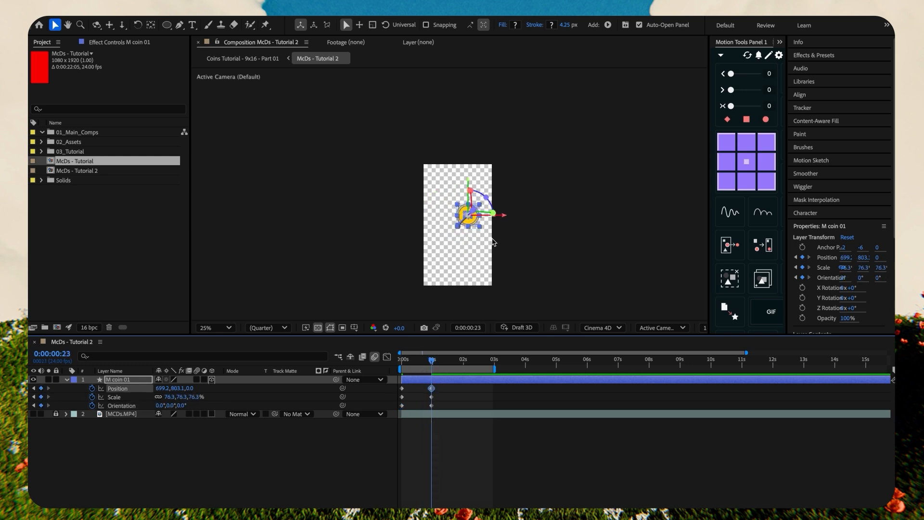
pyautogui.scroll(2, 494, 242)
pyautogui.moveTo(520, 233); pyautogui.dragTo(471, 209)
# Step: Preview the coin's scale-up and spin animation from 0:00:00:00
pyautogui.moveTo(420, 359); pyautogui.dragTo(374, 360)
pyautogui.click(417, 436)
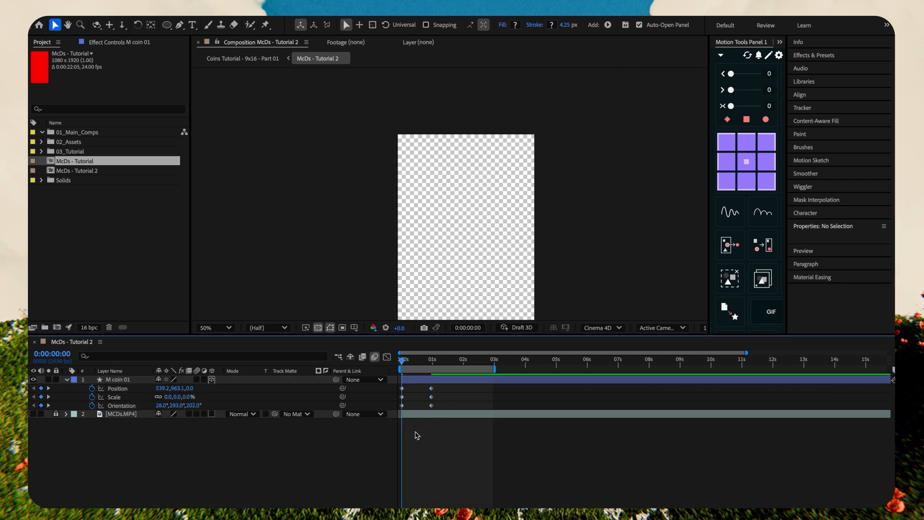
pyautogui.press('space')
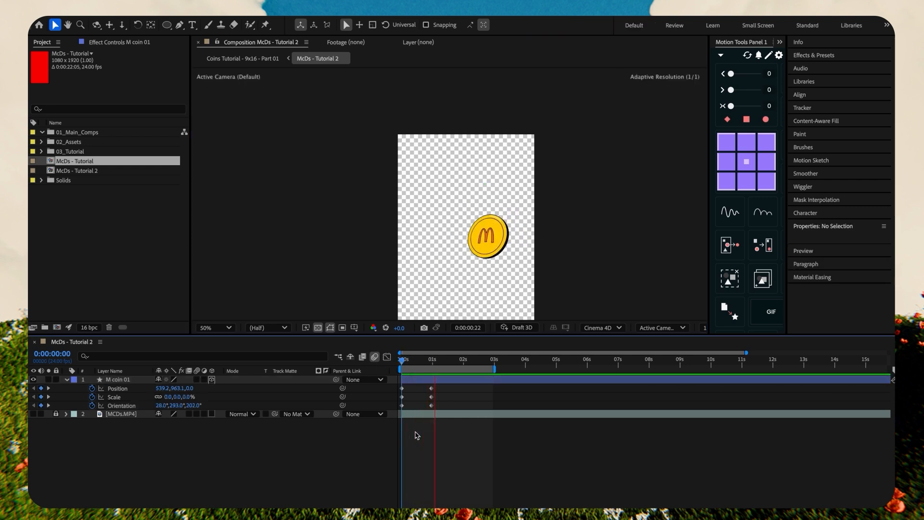
# Step: At 0:00:01:15, keyframe the coin's Orientation at about 115.6°, 218°, 7.2°
pyautogui.click(447, 360)
pyautogui.moveTo(448, 362); pyautogui.dragTo(452, 362)
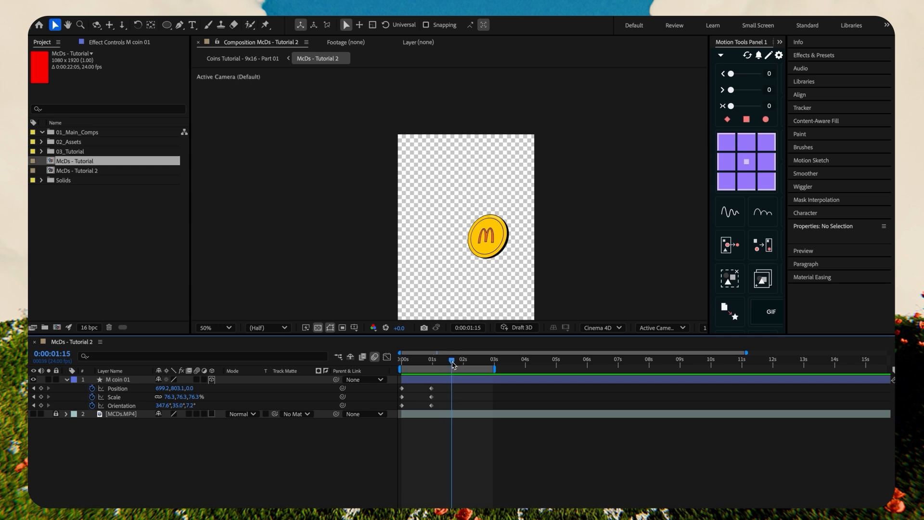
pyautogui.moveTo(164, 405); pyautogui.dragTo(153, 438)
pyautogui.moveTo(169, 405); pyautogui.dragTo(36, 457)
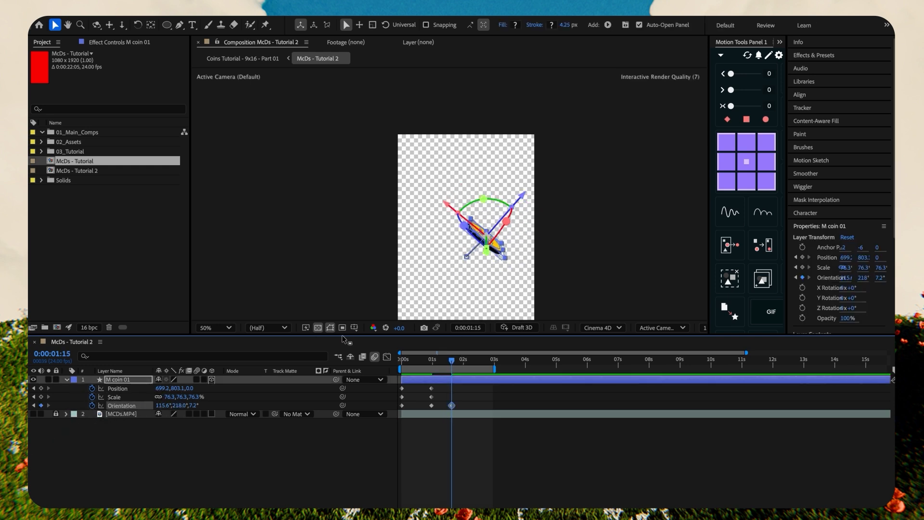
# Step: Nudge the coin out past the right edge of the frame to Position 1339.2, 603.1 at 0:00:01:15
pyautogui.hotkey('shift', 'Right')
pyautogui.hotkey('shift', 'Right')
pyautogui.hotkey('shift', 'Right')
pyautogui.hotkey('shift', 'Right')
pyautogui.hotkey('shift', 'Right')
pyautogui.hotkey('shift', 'Right')
pyautogui.hotkey('shift', 'Right')
pyautogui.hotkey('shift', 'Right')
pyautogui.hotkey('shift', 'Right')
pyautogui.hotkey('shift', 'Right')
pyautogui.hotkey('shift', 'Right')
pyautogui.hotkey('shift', 'Right')
pyautogui.hotkey('shift', 'Right')
pyautogui.hotkey('shift', 'Right')
pyautogui.hotkey('shift', 'Right')
pyautogui.hotkey('shift', 'Right')
pyautogui.hotkey('shift', 'Right')
pyautogui.hotkey('shift', 'Right')
pyautogui.hotkey('shift', 'Right')
pyautogui.hotkey('shift', 'Right')
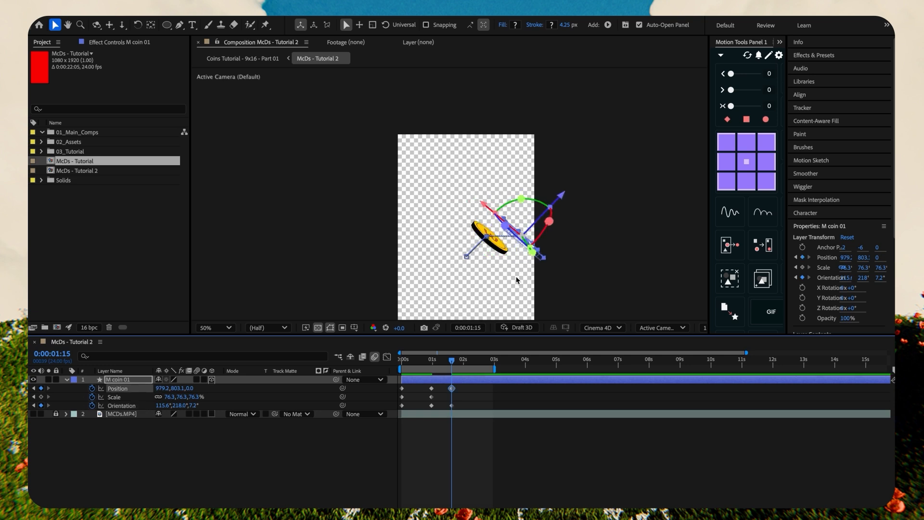
pyautogui.hotkey('shift', 'Up')
pyautogui.hotkey('shift', 'Up')
pyautogui.hotkey('shift', 'Up')
pyautogui.hotkey('shift', 'Up')
pyautogui.hotkey('shift', 'Up')
pyautogui.hotkey('shift', 'Up')
pyautogui.hotkey('shift', 'Up')
pyautogui.hotkey('shift', 'Up')
pyautogui.hotkey('shift', 'Up')
pyautogui.hotkey('shift', 'Up')
pyautogui.hotkey('shift', 'Right')
pyautogui.hotkey('shift', 'Right')
pyautogui.hotkey('shift', 'Right')
pyautogui.hotkey('shift', 'Right')
pyautogui.hotkey('shift', 'Right')
pyautogui.hotkey('shift', 'Right')
pyautogui.hotkey('shift', 'Right')
pyautogui.hotkey('shift', 'Right')
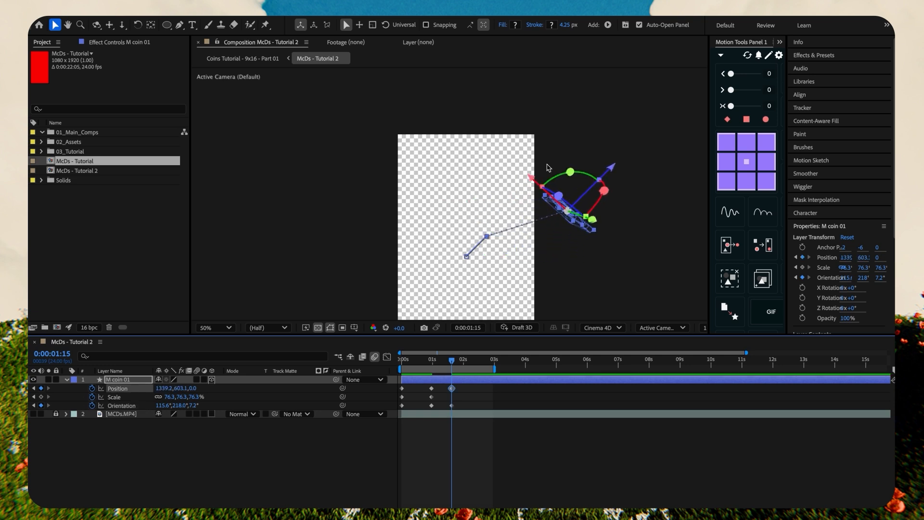
# Step: Rotate the off-frame coin at 0:00:01:15 to an Orientation of about 250.7°, 81.4°, 220.8°
pyautogui.click(575, 166)
pyautogui.click(568, 194)
pyautogui.click(579, 211)
pyautogui.moveTo(572, 173); pyautogui.dragTo(530, 236)
pyautogui.moveTo(194, 401); pyautogui.dragTo(198, 401)
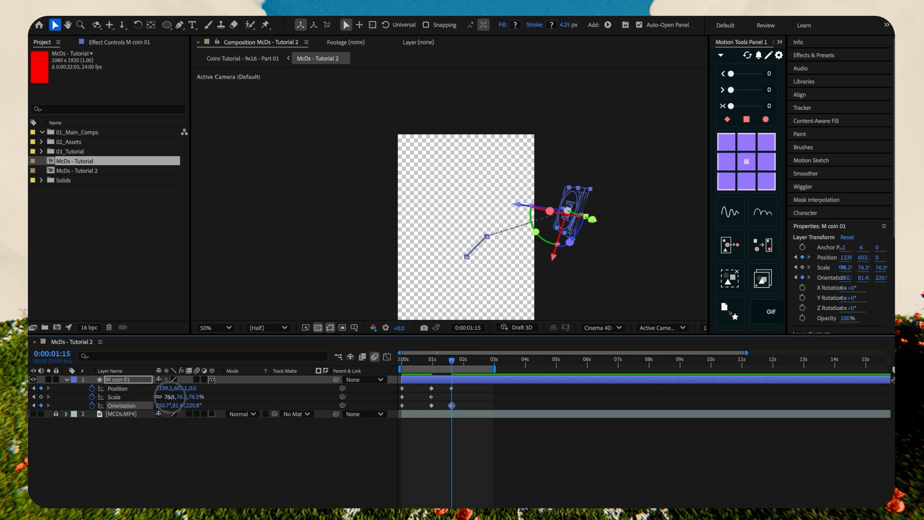
# Step: Select all Position, Scale and Orientation keyframes of M coin 01 and apply Easy Ease
pyautogui.moveTo(413, 362); pyautogui.dragTo(387, 417)
pyautogui.click(469, 391)
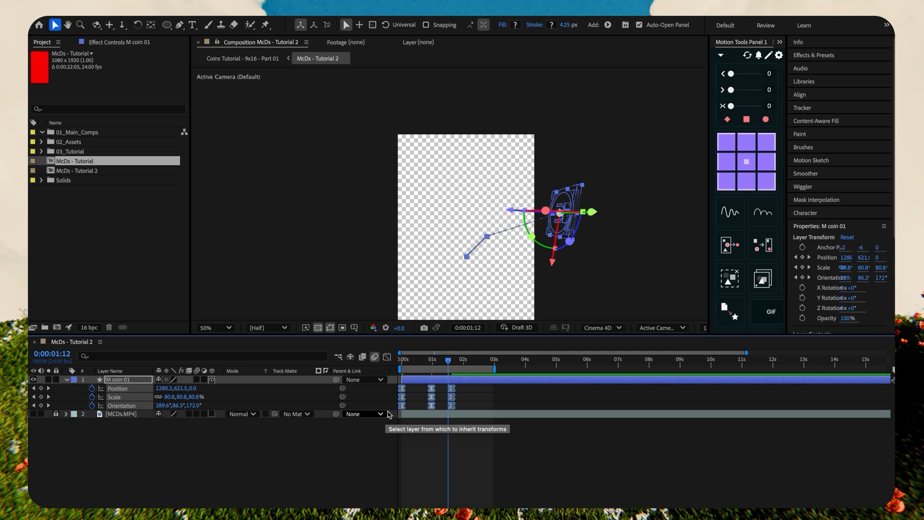
# Step: In the Graph Editor, select the middle keyframes and lengthen their outgoing ease handle, then return to the keyframe view
pyautogui.click(388, 358)
pyautogui.moveTo(438, 476); pyautogui.dragTo(423, 491)
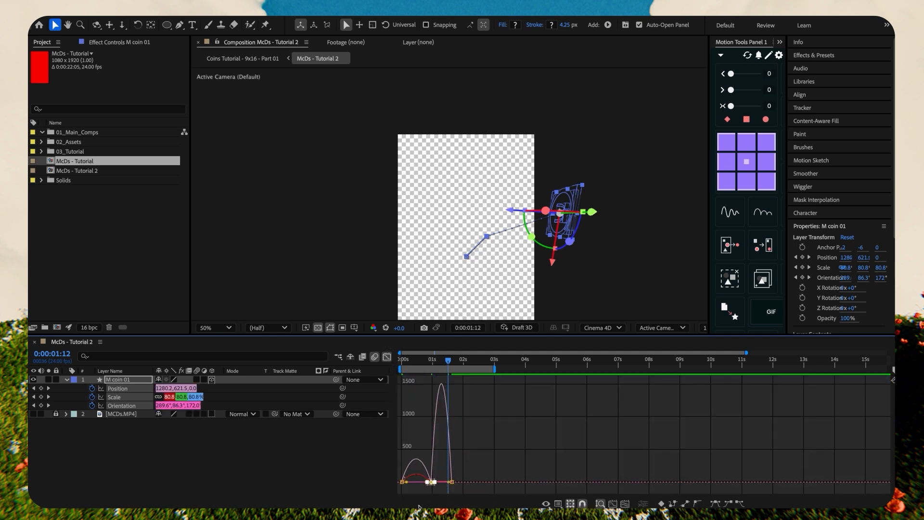
pyautogui.press('=')
pyautogui.press('=')
pyautogui.hscroll(-5, 438, 484)
pyautogui.moveTo(494, 432); pyautogui.dragTo(447, 487)
pyautogui.moveTo(504, 458); pyautogui.dragTo(593, 486)
pyautogui.click(386, 357)
pyautogui.press('-')
pyautogui.press('-')
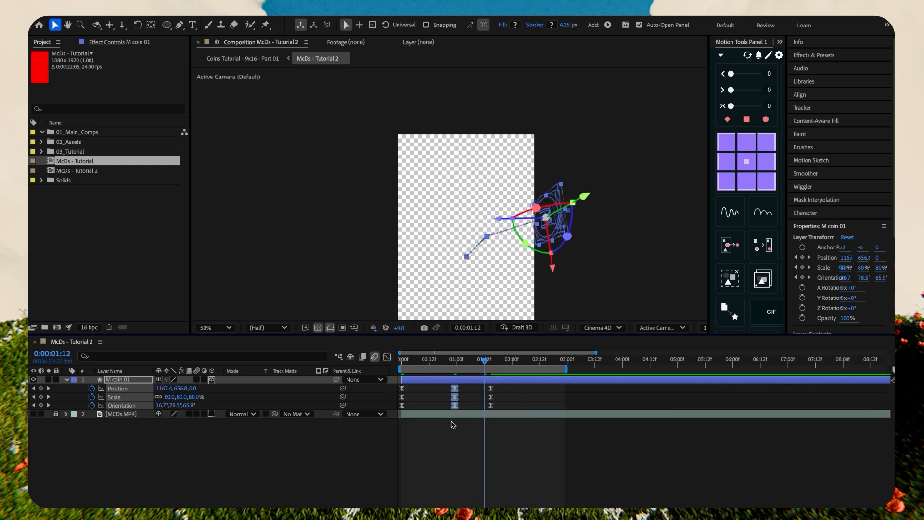
# Step: Preview the eased coin animation from 0:00:00:00
pyautogui.moveTo(428, 363); pyautogui.dragTo(400, 363)
pyautogui.click(456, 445)
pyautogui.press('space')
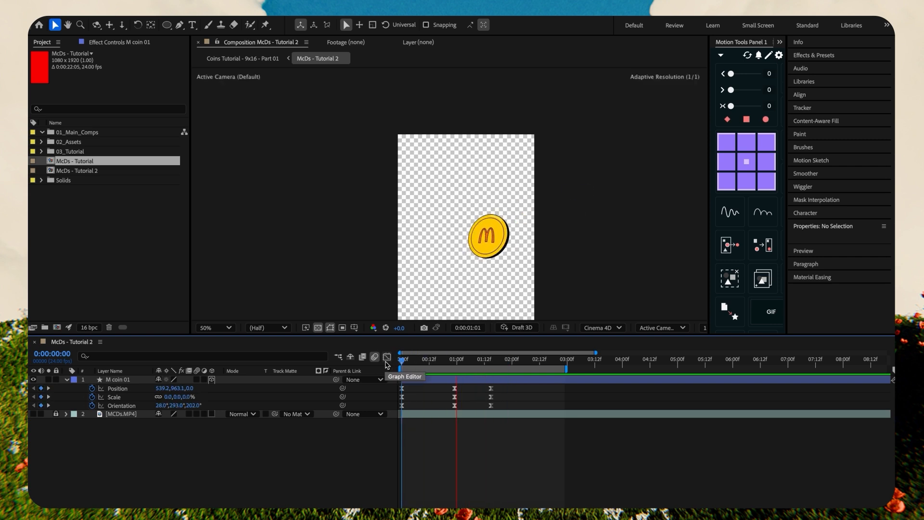
# Step: Duplicate the M coin 01 layer three times and reveal the Position property of M coin 02
pyautogui.click(414, 380)
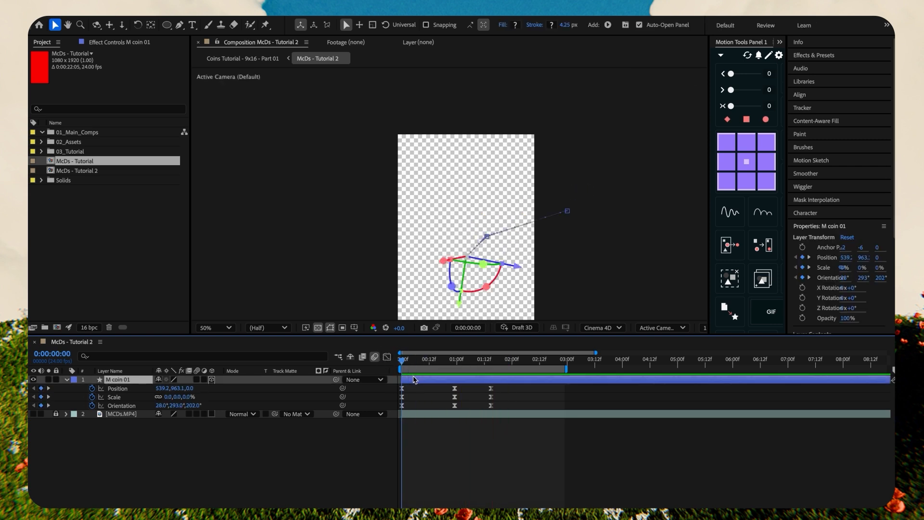
pyautogui.hotkey('ctrl', 'd')
pyautogui.hotkey('ctrl', 'd')
pyautogui.hotkey('ctrl', 'd')
pyautogui.click(414, 397)
pyautogui.press('p')
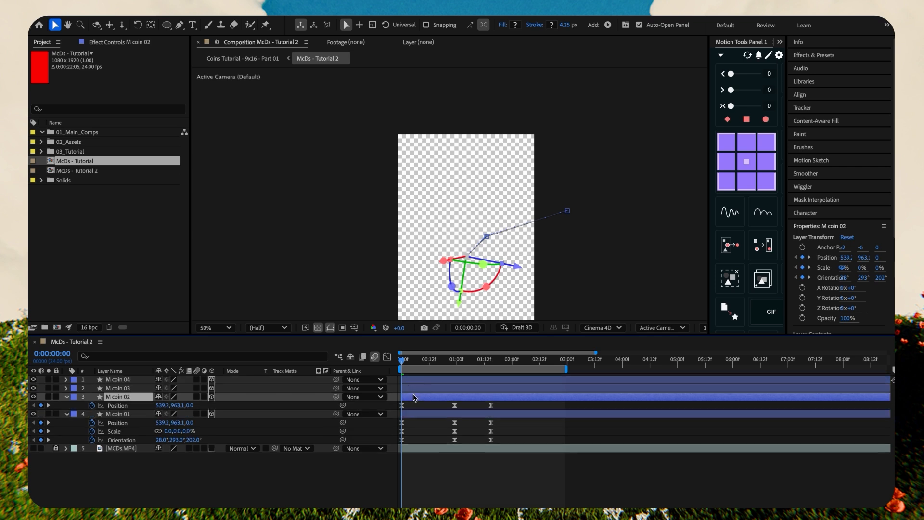
# Step: Move M coin 02's Position keyframe at 0:00:00:23 to 339.2, 603.1, 0.0
pyautogui.click(454, 368)
pyautogui.hotkey('shift', 'Left')
pyautogui.hotkey('shift', 'Left')
pyautogui.hotkey('shift', 'Left')
pyautogui.hotkey('shift', 'Left')
pyautogui.hotkey('shift', 'Left')
pyautogui.hotkey('shift', 'Left')
pyautogui.hotkey('shift', 'Left')
pyautogui.hotkey('shift', 'Left')
pyautogui.hotkey('shift', 'Left')
pyautogui.hotkey('shift', 'Left')
pyautogui.hotkey('shift', 'Left')
pyautogui.hotkey('shift', 'Left')
pyautogui.hotkey('shift', 'Left')
pyautogui.hotkey('shift', 'Left')
pyautogui.hotkey('shift', 'Left')
pyautogui.hotkey('shift', 'Left')
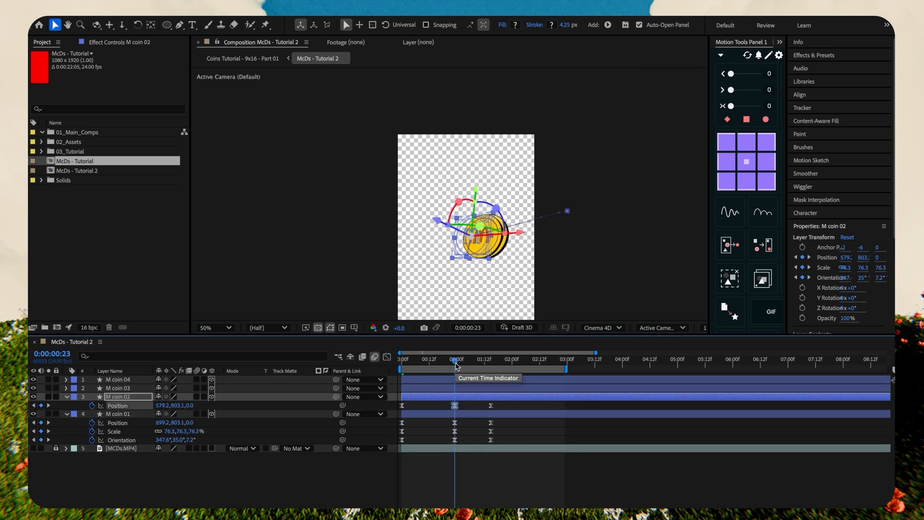
pyautogui.hotkey('shift', 'Up')
pyautogui.hotkey('shift', 'Up')
pyautogui.hotkey('shift', 'Up')
pyautogui.hotkey('shift', 'Up')
pyautogui.hotkey('shift', 'Up')
pyautogui.hotkey('shift', 'Up')
pyautogui.hotkey('shift', 'Up')
pyautogui.hotkey('shift', 'Up')
pyautogui.hotkey('shift', 'Up')
pyautogui.hotkey('shift', 'Up')
pyautogui.hotkey('shift', 'Left')
pyautogui.hotkey('shift', 'Left')
# Step: At 0:00:00:23, rotate M coin 02 to a different tilt and set its Scale to 61.3%
pyautogui.moveTo(444, 199); pyautogui.dragTo(492, 219)
pyautogui.click(471, 183)
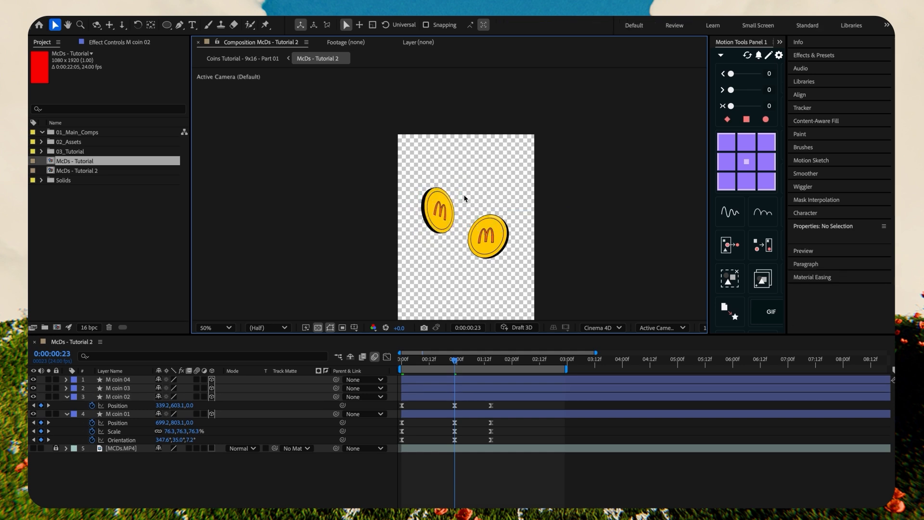
pyautogui.click(443, 210)
pyautogui.moveTo(464, 183); pyautogui.dragTo(467, 185)
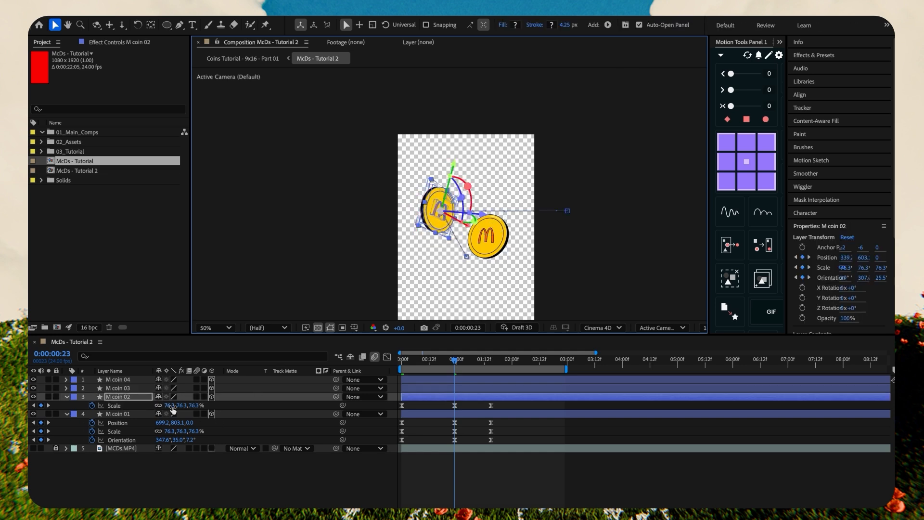
pyautogui.moveTo(172, 407); pyautogui.dragTo(165, 401)
pyautogui.moveTo(474, 222); pyautogui.dragTo(466, 251)
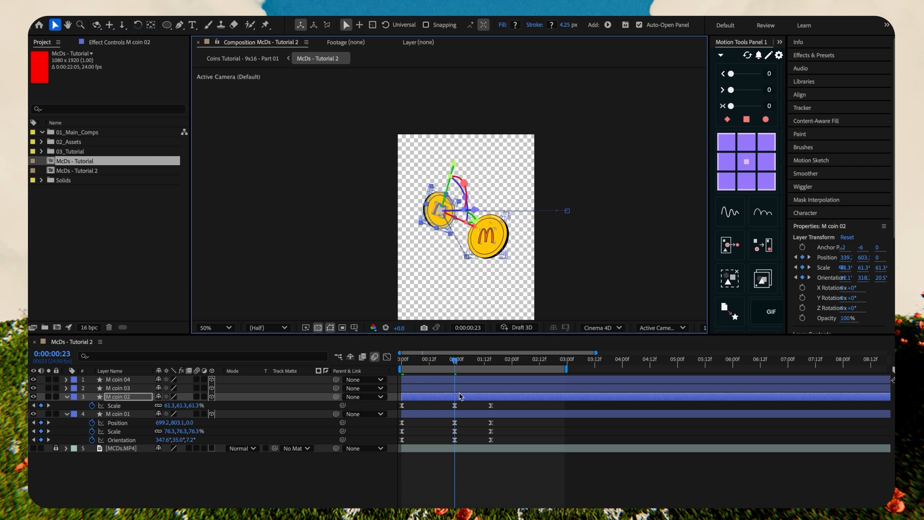
# Step: At 0:00:01:15, move M coin 02 past the frame's left edge to about -380, 443 and rotate its Z orientation to about 110°
pyautogui.click(492, 361)
pyautogui.hotkey('shift', 'Left')
pyautogui.hotkey('shift', 'Left')
pyautogui.hotkey('shift', 'Left')
pyautogui.hotkey('shift', 'Left')
pyautogui.hotkey('shift', 'Left')
pyautogui.hotkey('shift', 'Left')
pyautogui.hotkey('shift', 'Left')
pyautogui.hotkey('shift', 'Left')
pyautogui.hotkey('shift', 'Left')
pyautogui.hotkey('shift', 'Left')
pyautogui.hotkey('shift', 'Left')
pyautogui.hotkey('shift', 'Left')
pyautogui.hotkey('shift', 'Left')
pyautogui.hotkey('shift', 'Left')
pyautogui.hotkey('shift', 'Left')
pyautogui.hotkey('shift', 'Left')
pyautogui.hotkey('shift', 'Left')
pyautogui.hotkey('shift', 'Left')
pyautogui.hotkey('shift', 'Left')
pyautogui.hotkey('shift', 'Left')
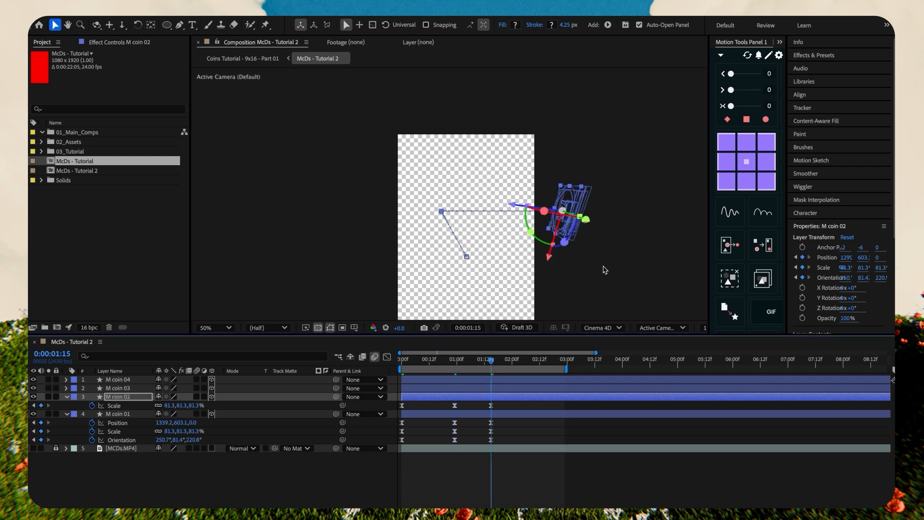
pyautogui.hotkey('shift', 'Left')
pyautogui.hotkey('shift', 'Left')
pyautogui.hotkey('shift', 'Left')
pyautogui.hotkey('shift', 'Left')
pyautogui.hotkey('shift', 'Left')
pyautogui.hotkey('shift', 'Left')
pyautogui.hotkey('shift', 'Left')
pyautogui.hotkey('shift', 'Left')
pyautogui.hotkey('shift', 'Left')
pyautogui.hotkey('shift', 'Left')
pyautogui.hotkey('shift', 'Left')
pyautogui.hotkey('shift', 'Left')
pyautogui.hotkey('shift', 'Left')
pyautogui.hotkey('shift', 'Left')
pyautogui.hotkey('shift', 'Left')
pyautogui.hotkey('shift', 'Left')
pyautogui.hotkey('shift', 'Left')
pyautogui.hotkey('shift', 'Left')
pyautogui.hotkey('shift', 'Left')
pyautogui.hotkey('shift', 'Left')
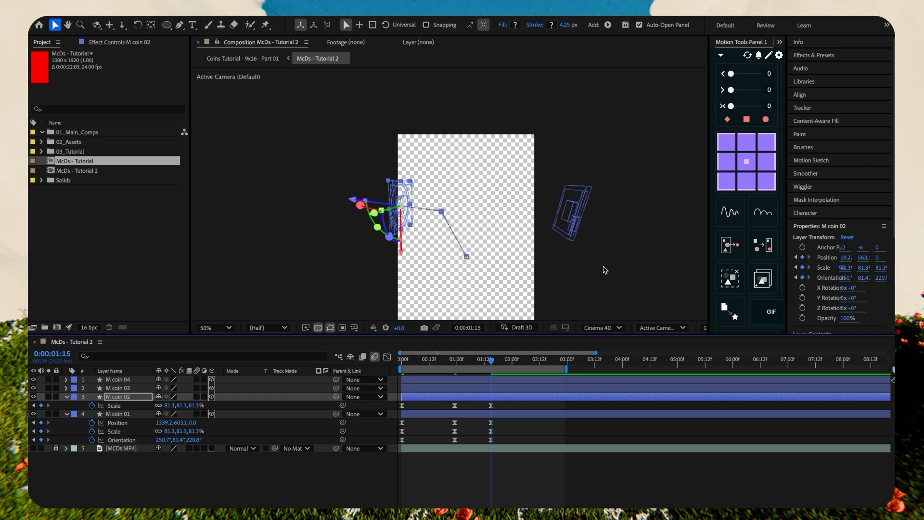
pyautogui.hotkey('shift', 'Up')
pyautogui.hotkey('shift', 'Up')
pyautogui.hotkey('shift', 'Up')
pyautogui.hotkey('shift', 'Up')
pyautogui.hotkey('shift', 'Up')
pyautogui.hotkey('shift', 'Up')
pyautogui.hotkey('shift', 'Up')
pyautogui.hotkey('shift', 'Up')
pyautogui.moveTo(337, 221); pyautogui.dragTo(342, 174)
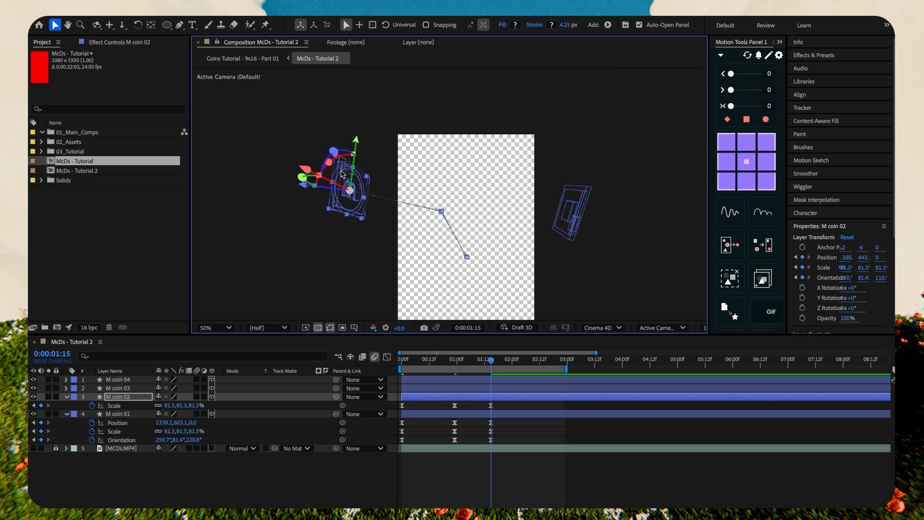
# Step: Set M coin 02's Orientation at 0:00:00:00 to 28°, 359°, 130°
pyautogui.press('r')
pyautogui.press('Home')
pyautogui.moveTo(161, 405); pyautogui.dragTo(383, 407)
pyautogui.click(195, 405)
pyautogui.write('130')
pyautogui.press('Return')
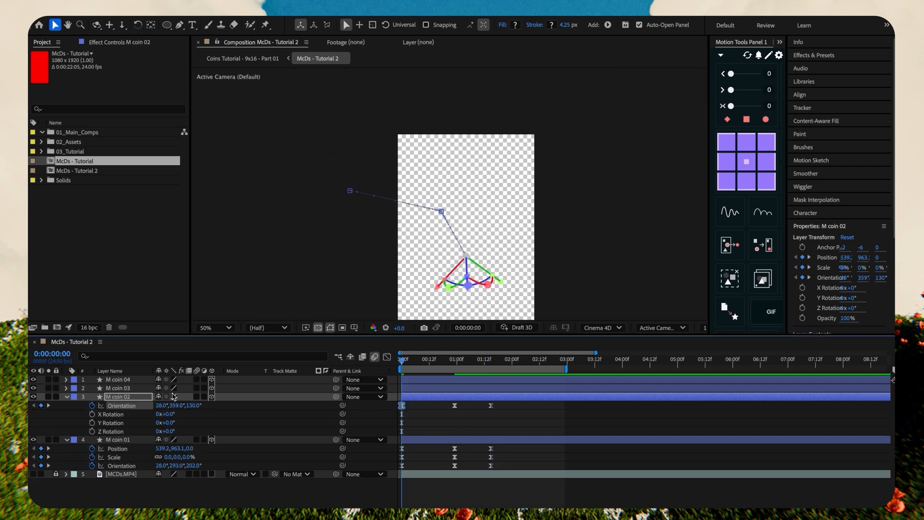
# Step: Collapse the M coin 02 and M coin 01 properties and move M coin 03 to Position 699.2, 323.1, 0.0 at 0:00:00:23
pyautogui.click(68, 398)
pyautogui.click(67, 405)
pyautogui.click(421, 405)
pyautogui.moveTo(403, 362); pyautogui.dragTo(456, 362)
pyautogui.click(455, 388)
pyautogui.press('p')
pyautogui.moveTo(176, 397); pyautogui.dragTo(151, 397)
# Step: Rotate M coin 03 at 0:00:00:23 and reduce its Scale to 60.3%
pyautogui.moveTo(512, 147); pyautogui.dragTo(462, 161)
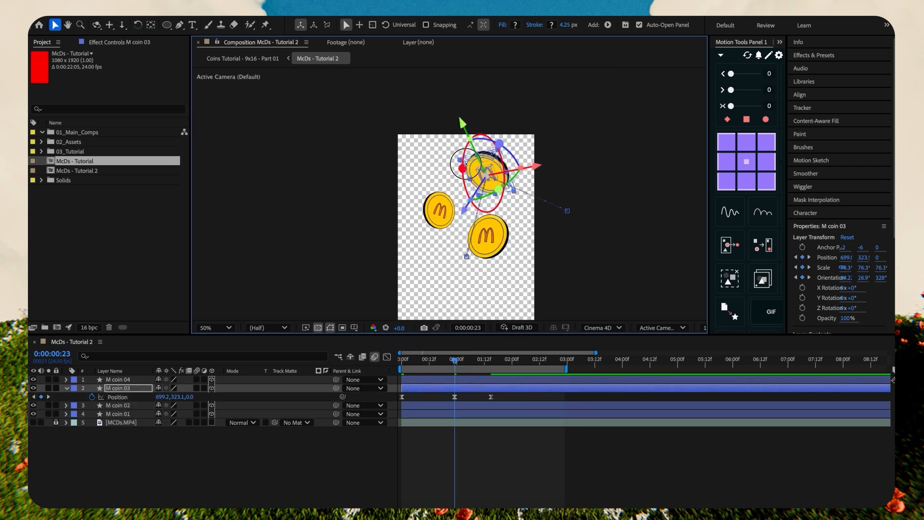
pyautogui.press('s')
pyautogui.moveTo(168, 397); pyautogui.dragTo(145, 389)
pyautogui.press('u')
# Step: Place M coin 04 at about 363, 1019 at 0:00:00:23 and fine-tune the other coins' placement against the MCDs.MP4 reference
pyautogui.click(424, 380)
pyautogui.press('p')
pyautogui.click(34, 448)
pyautogui.click(34, 448)
pyautogui.moveTo(442, 264); pyautogui.dragTo(471, 267)
pyautogui.moveTo(452, 233)
pyautogui.mouseDown()
pyautogui.moveTo(477, 264)
pyautogui.moveTo(457, 233)
pyautogui.mouseUp()
pyautogui.moveTo(487, 174); pyautogui.dragTo(483, 189)
pyautogui.moveTo(489, 237); pyautogui.dragTo(495, 239)
pyautogui.moveTo(437, 270); pyautogui.dragTo(440, 267)
pyautogui.moveTo(461, 232); pyautogui.dragTo(465, 237)
# Step: At 0:00:01:15, move M coin 04 beyond the left edge of the frame and change its Orientation
pyautogui.moveTo(487, 362); pyautogui.dragTo(492, 363)
pyautogui.moveTo(568, 213); pyautogui.dragTo(363, 268)
pyautogui.press('r')
pyautogui.moveTo(194, 388); pyautogui.dragTo(493, 362)
# Step: At 0:00:01:15, move M coin 03 beyond the frame's upper-right edge and change its Orientation
pyautogui.click(573, 199)
pyautogui.moveTo(569, 207); pyautogui.dragTo(558, 126)
pyautogui.moveTo(162, 448); pyautogui.dragTo(260, 443)
pyautogui.moveTo(177, 432); pyautogui.dragTo(241, 449)
# Step: Preview the four-coin animation from 0:00:00:00
pyautogui.moveTo(435, 359); pyautogui.dragTo(401, 360)
pyautogui.click(422, 405)
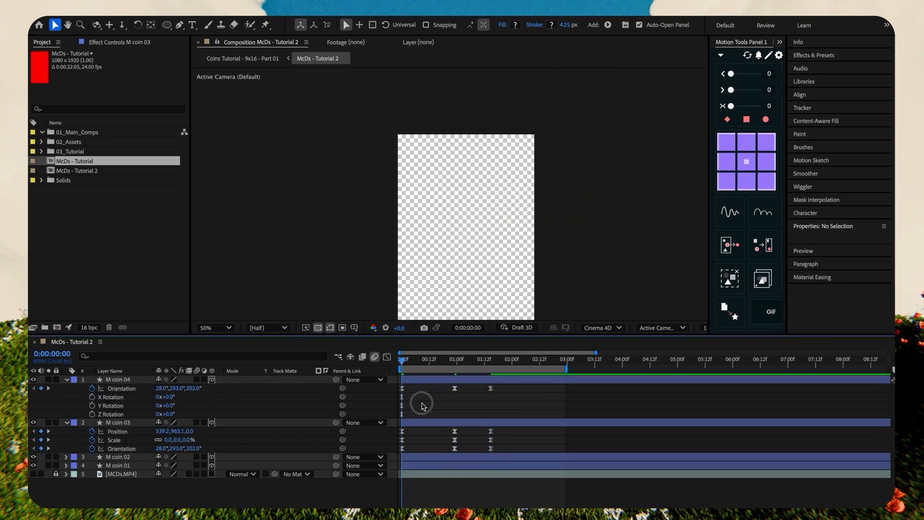
pyautogui.press('space')
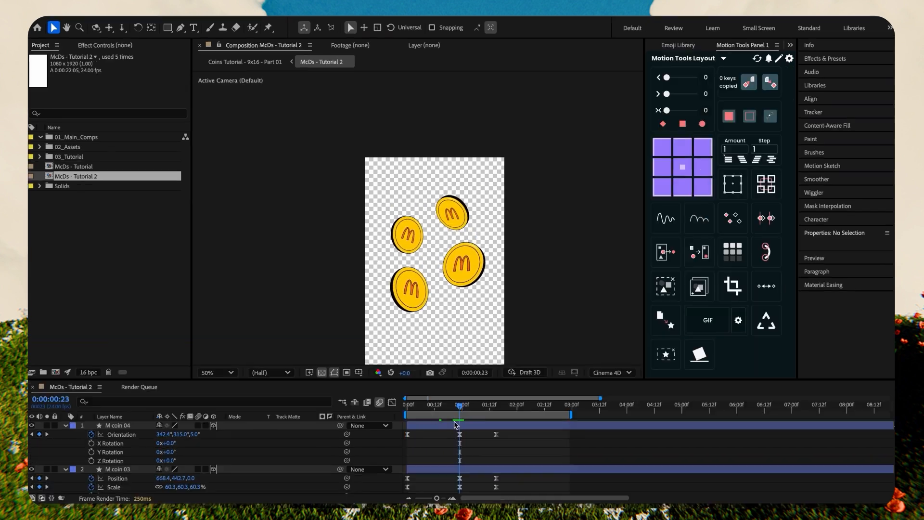
# Step: Collapse all coin layers and stagger M coin 04, M coin 03 and M coin 02 to start a few frames apart
pyautogui.hotkey('ctrl', 'a')
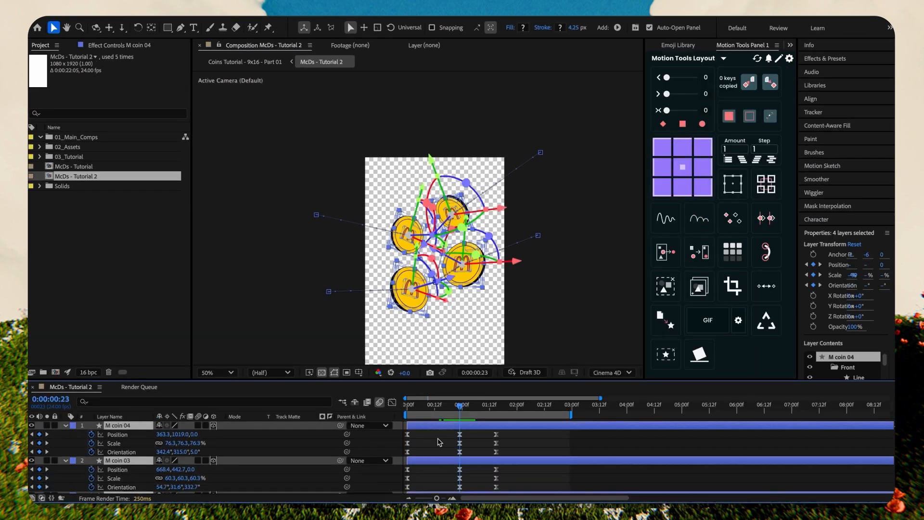
pyautogui.press('u')
pyautogui.click(490, 487)
pyautogui.moveTo(439, 426); pyautogui.dragTo(435, 426)
pyautogui.moveTo(434, 452); pyautogui.dragTo(439, 441)
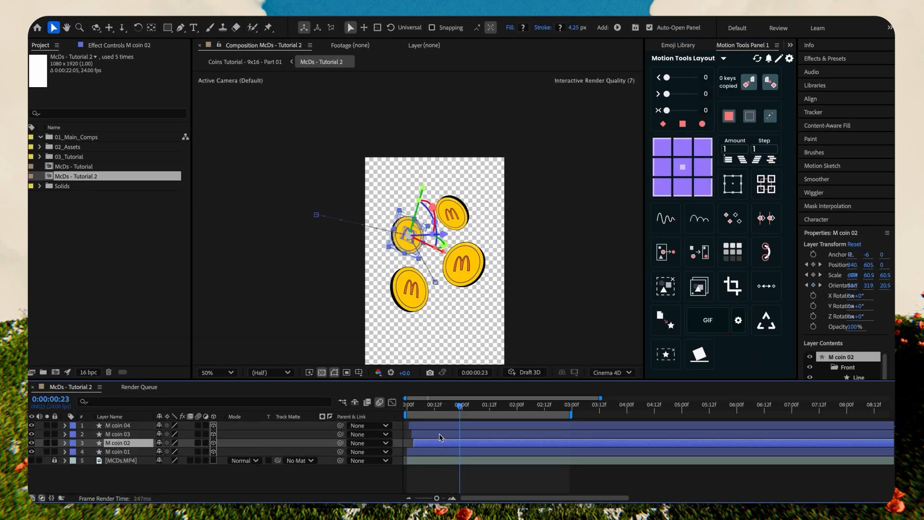
# Step: Preview the staggered coins over the MCDs.MP4 reference footage, and hide the reference layer
pyautogui.click(431, 491)
pyautogui.press('space')
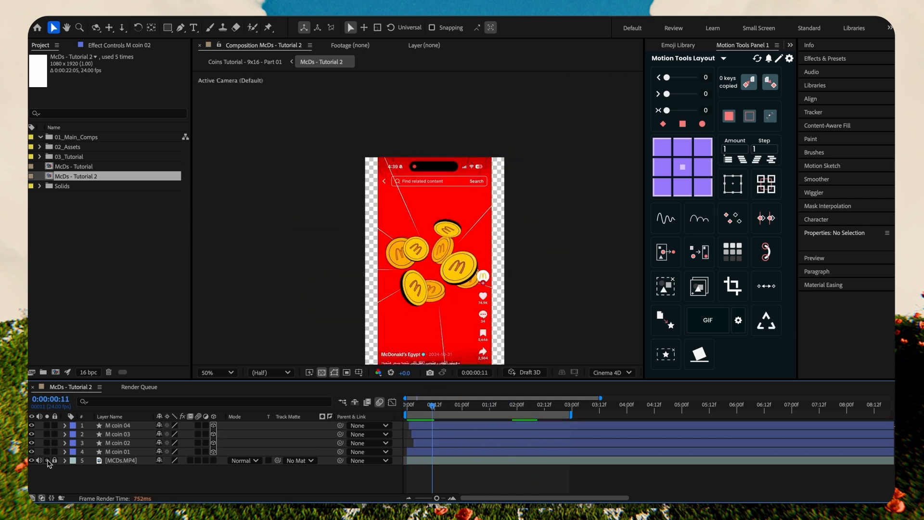
pyautogui.press('space')
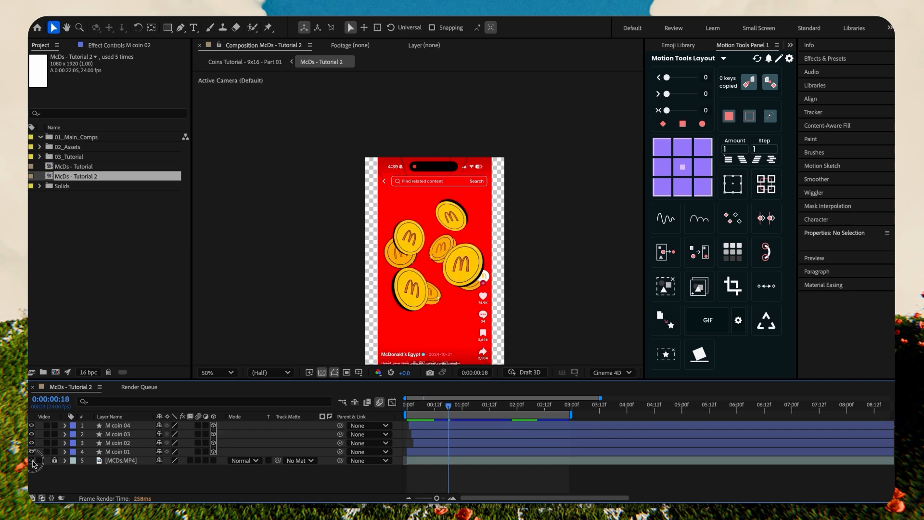
pyautogui.click(32, 461)
# Step: Turn M coin 01's Y orientation to about 241° at 0:00:00:23, fine-tune its tilt and preview the animation
pyautogui.moveTo(430, 413); pyautogui.dragTo(442, 417)
pyautogui.click(449, 452)
pyautogui.press('r')
pyautogui.press('k')
pyautogui.moveTo(179, 462); pyautogui.dragTo(301, 442)
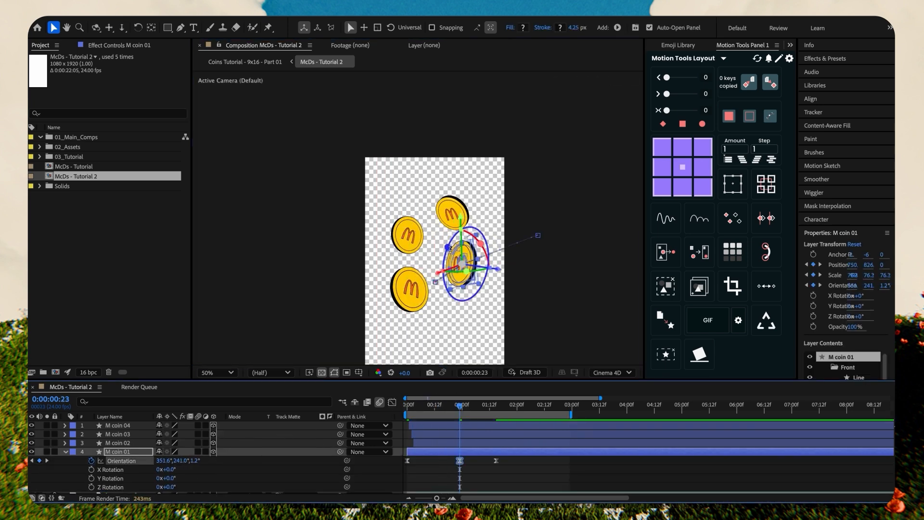
pyautogui.moveTo(448, 248); pyautogui.dragTo(455, 236)
pyautogui.press('space')
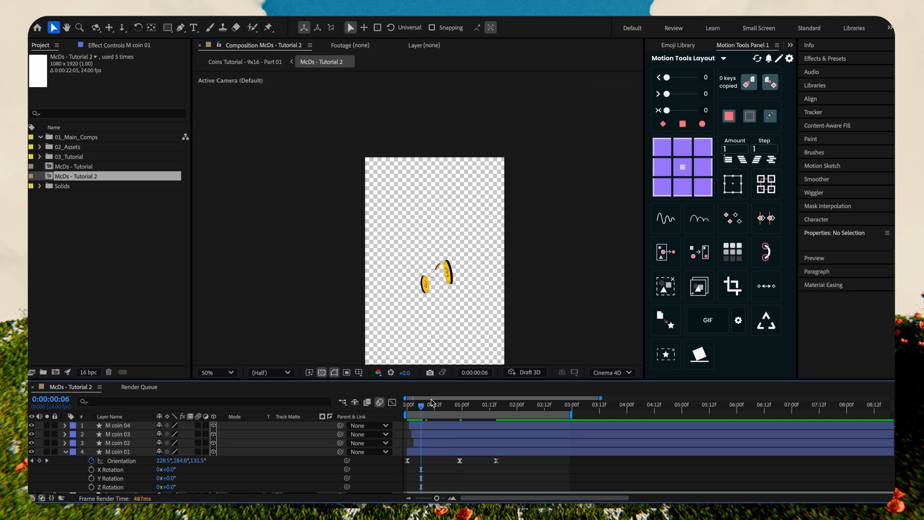
pyautogui.moveTo(410, 408); pyautogui.dragTo(406, 406)
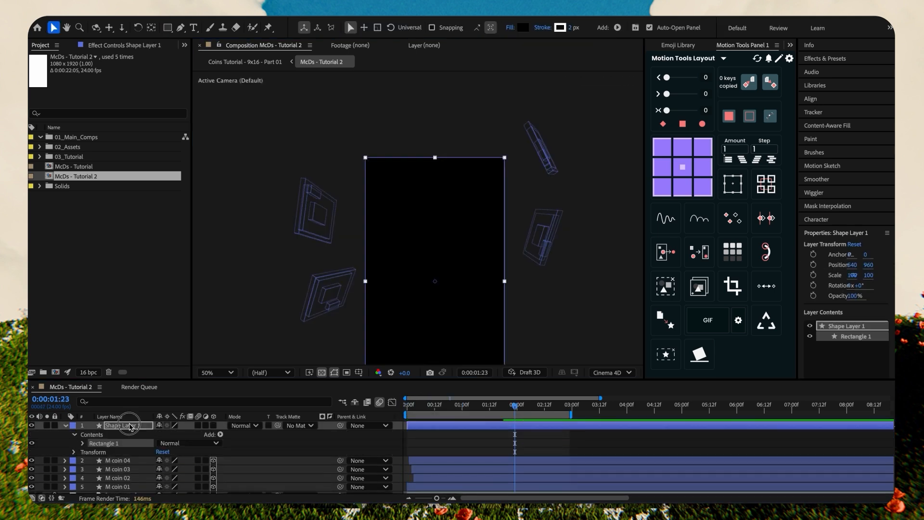
# Step: Make Shape Layer 1 an oversized background: move it to the bottom of the layer stack and fill it with FF3C00
pyautogui.moveTo(130, 427); pyautogui.dragTo(127, 483)
pyautogui.click(523, 27)
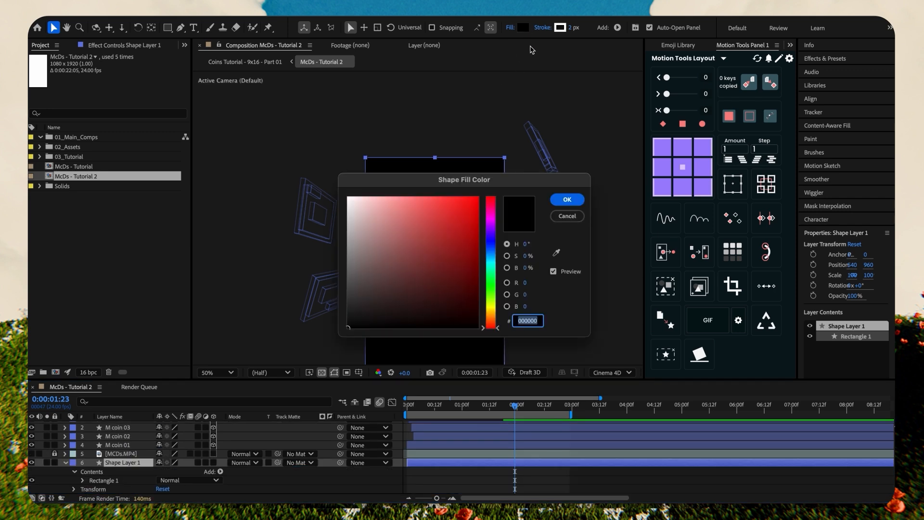
pyautogui.write('ff0000')
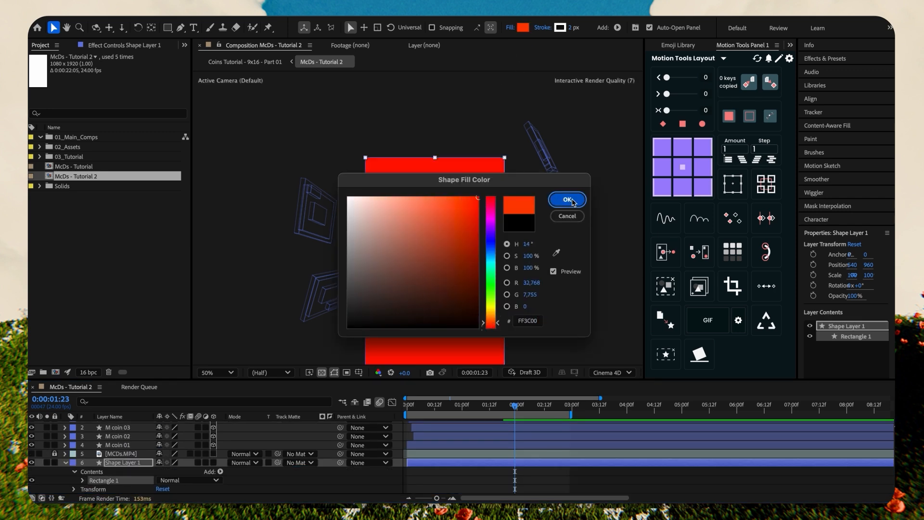
pyautogui.press('Return')
pyautogui.moveTo(506, 162); pyautogui.dragTo(506, 155)
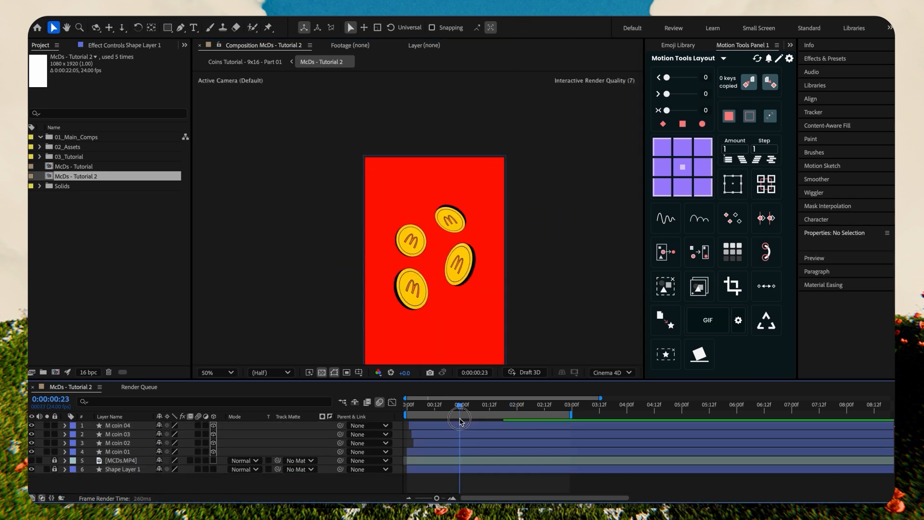
# Step: Move to 0:00:01:08 and turn on the title/action safe guides
pyautogui.moveTo(458, 430); pyautogui.dragTo(481, 430)
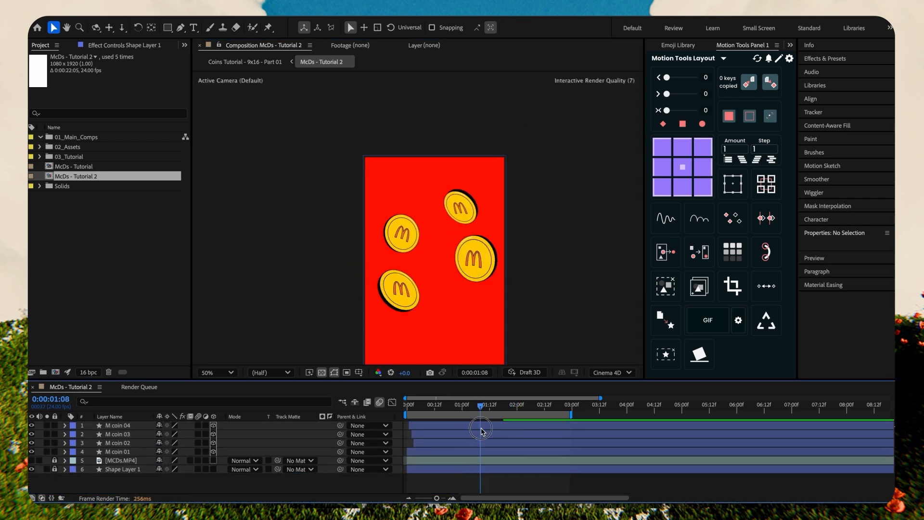
pyautogui.click(359, 372)
pyautogui.click(385, 382)
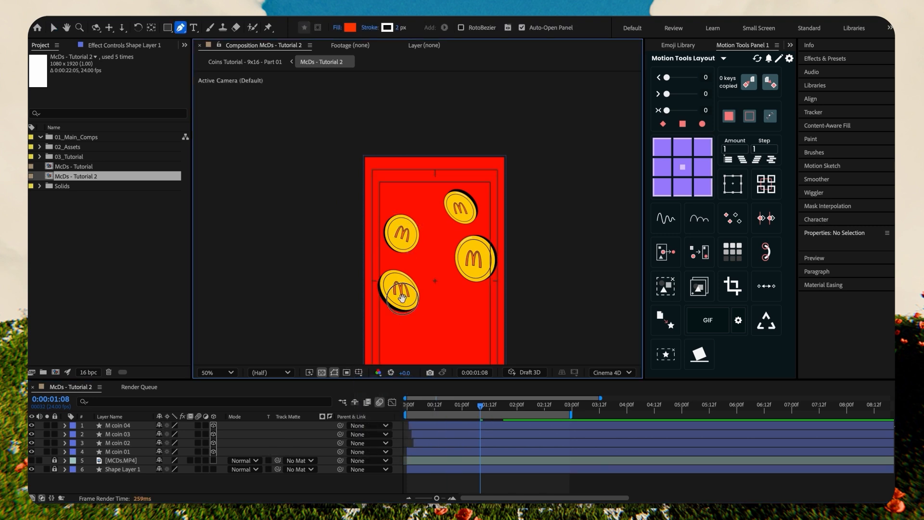
# Step: Draw a straight line on a new shape layer with the Pen tool, from the frame's center to just beyond its upper-left corner
pyautogui.moveTo(404, 302); pyautogui.dragTo(395, 255)
pyautogui.press('g')
pyautogui.click(427, 231)
pyautogui.click(352, 115)
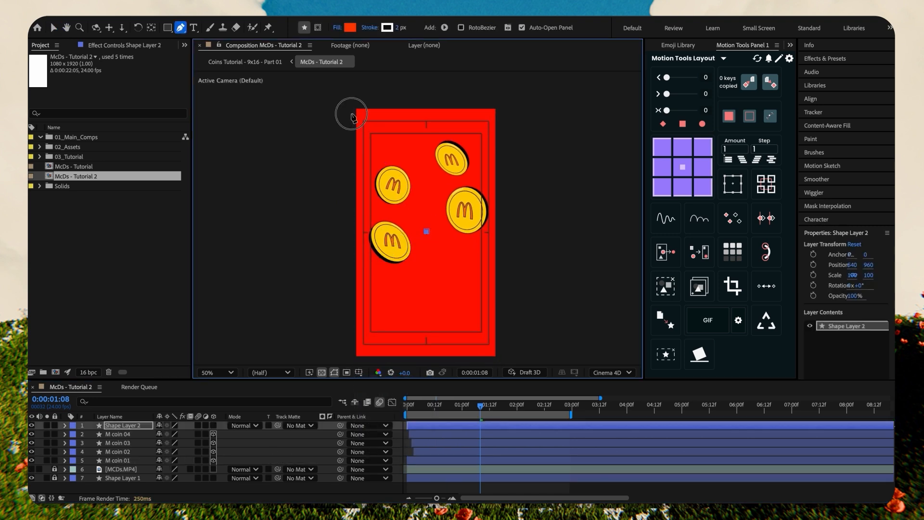
pyautogui.click(53, 29)
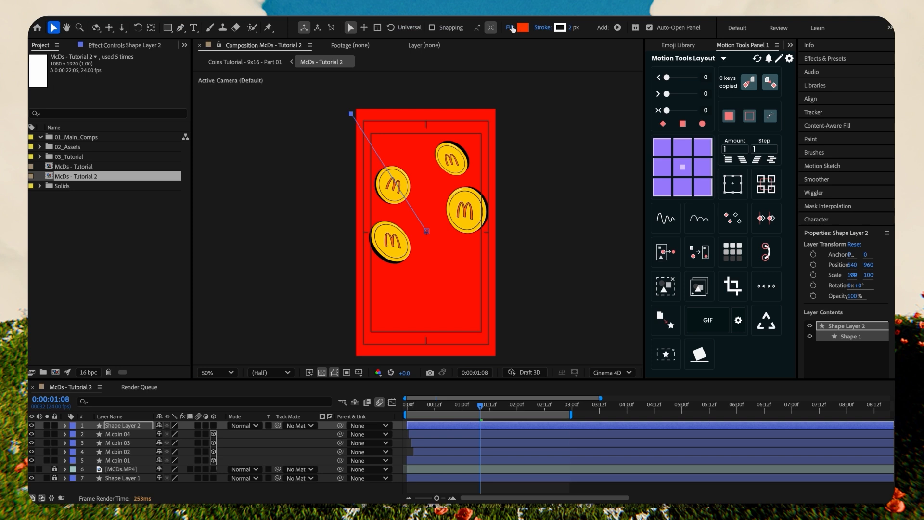
# Step: Set the fill of the line on Shape Layer 2 to None
pyautogui.click(514, 29)
pyautogui.click(406, 232)
pyautogui.click(510, 290)
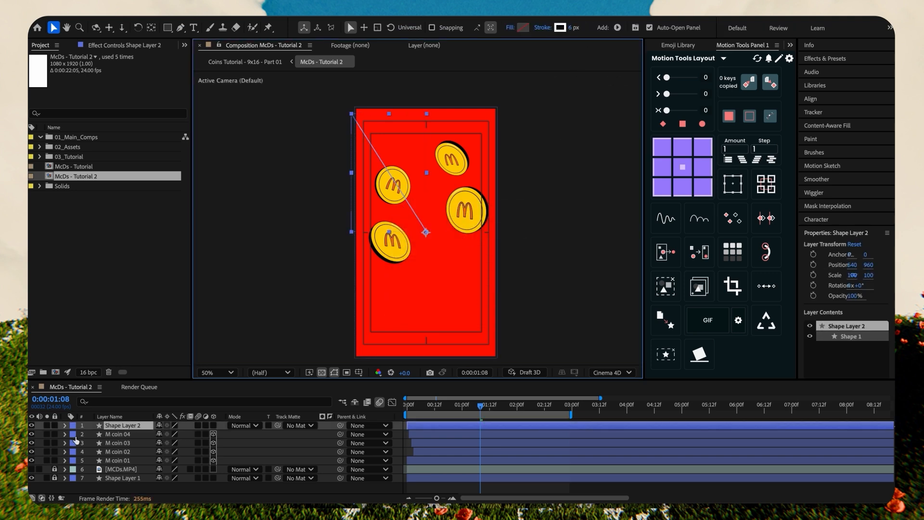
# Step: Give the M coin 01 through M coin 04 layers an orange label and hide all four
pyautogui.click(46, 426)
pyautogui.click(46, 426)
pyautogui.click(115, 434)
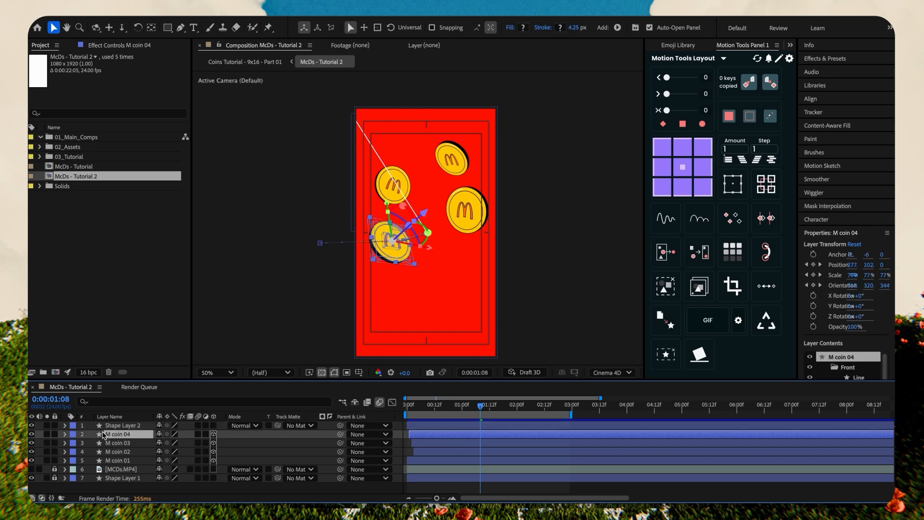
pyautogui.keyDown('shift'); pyautogui.click(115, 461); pyautogui.keyUp('shift')
pyautogui.click(73, 452)
pyautogui.click(99, 432)
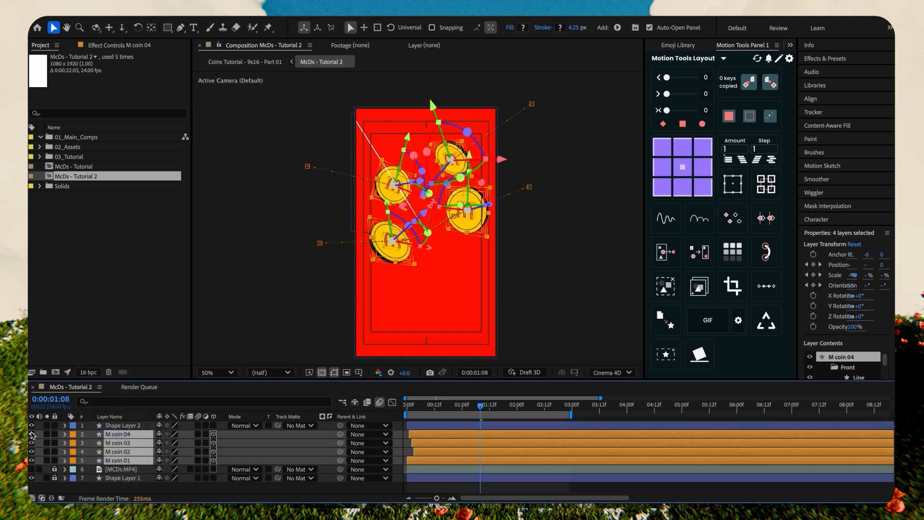
pyautogui.click(32, 435)
# Step: Set the drawn line's stroke width to 13 px and rename Shape Layer 2 as Thick line
pyautogui.click(418, 219)
pyautogui.moveTo(572, 28); pyautogui.dragTo(577, 27)
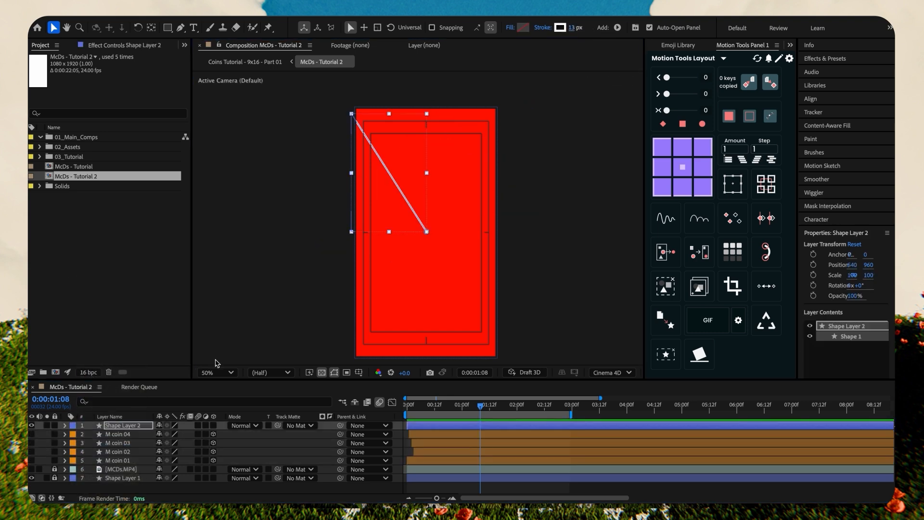
pyautogui.click(121, 426)
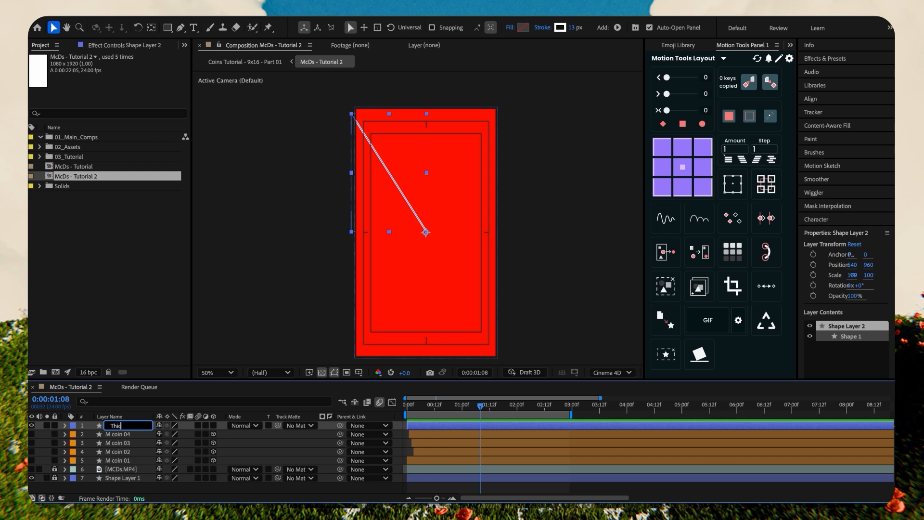
# Step: Taper the stroke of the Thick line with a start length of 27% and an end length of 49%
pyautogui.click(65, 426)
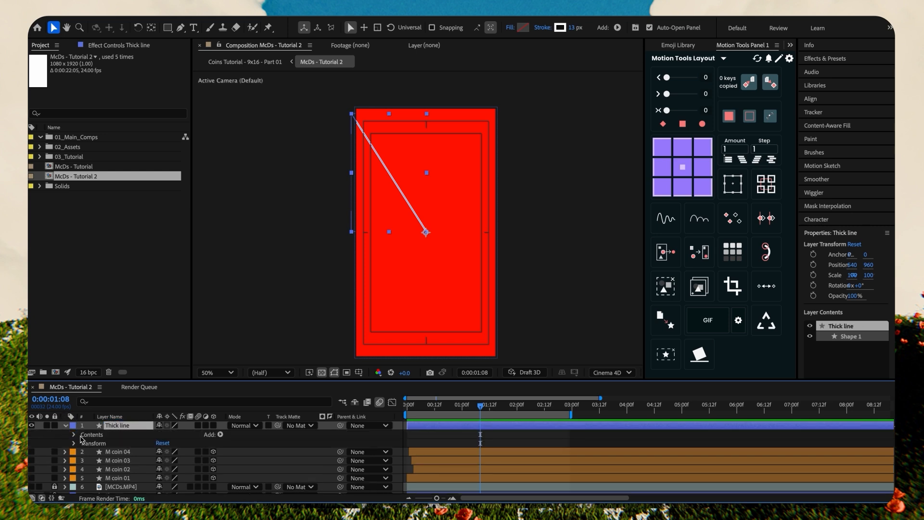
pyautogui.click(73, 435)
pyautogui.click(82, 444)
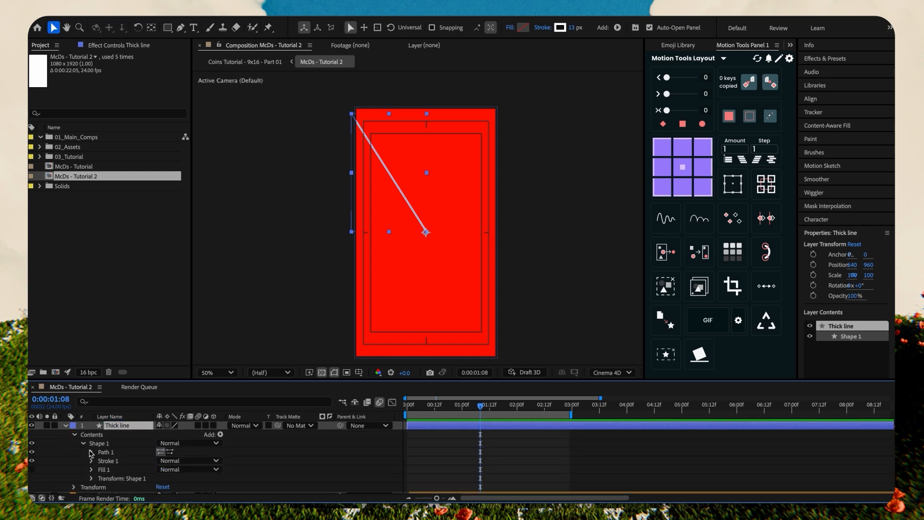
pyautogui.click(91, 460)
pyautogui.scroll(-5, 102, 458)
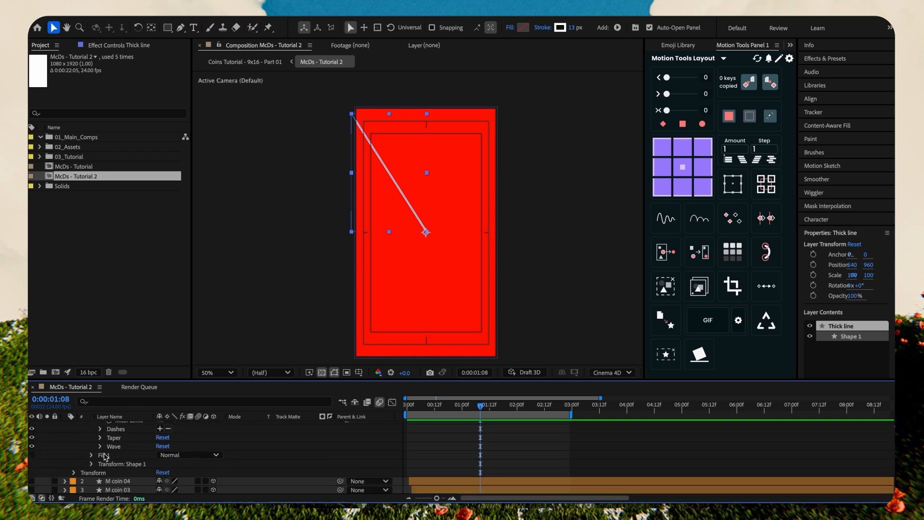
pyautogui.click(99, 437)
pyautogui.scroll(-1, 94, 444)
pyautogui.moveTo(162, 445)
pyautogui.mouseDown()
pyautogui.moveTo(182, 455)
pyautogui.moveTo(165, 445)
pyautogui.mouseUp()
pyautogui.click(101, 459)
pyautogui.click(89, 459)
pyautogui.scroll(2, 117, 453)
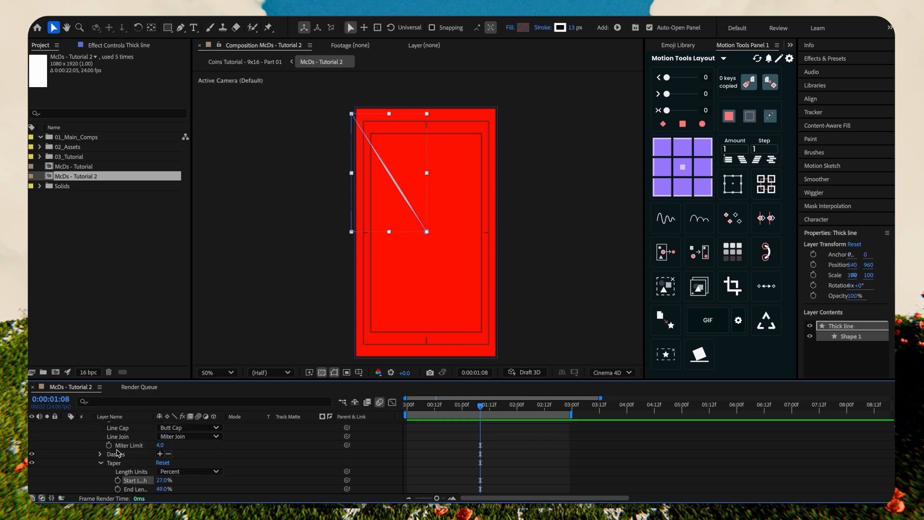
pyautogui.click(101, 464)
# Step: Add Trim Paths to the Thick line's Shape 1 and keyframe its Start and End at 0:00:01:08
pyautogui.scroll(5, 101, 464)
pyautogui.click(214, 434)
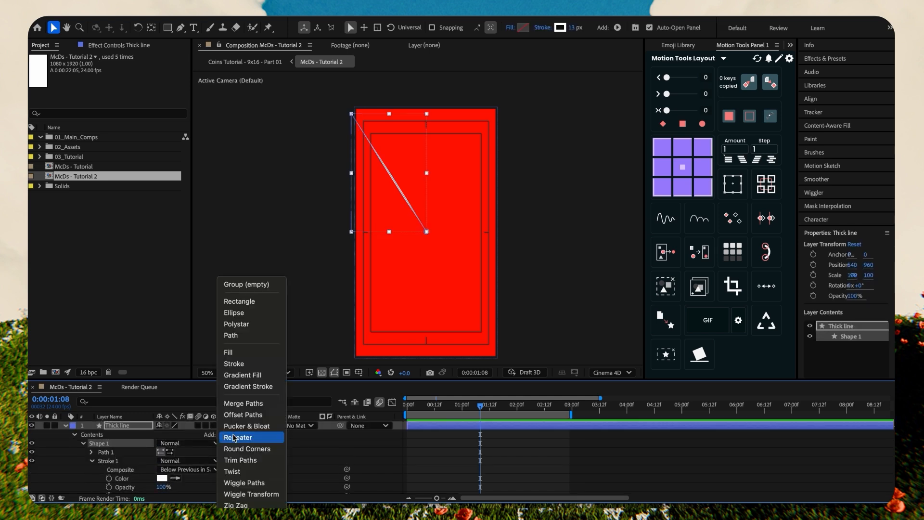
pyautogui.click(258, 463)
pyautogui.scroll(-1, 96, 455)
pyautogui.click(92, 450)
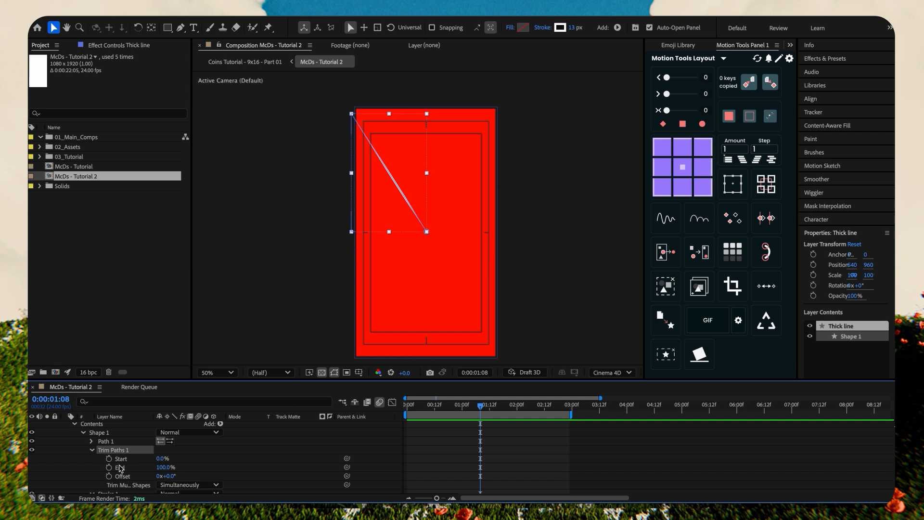
pyautogui.click(109, 459)
pyautogui.click(109, 467)
pyautogui.press('u')
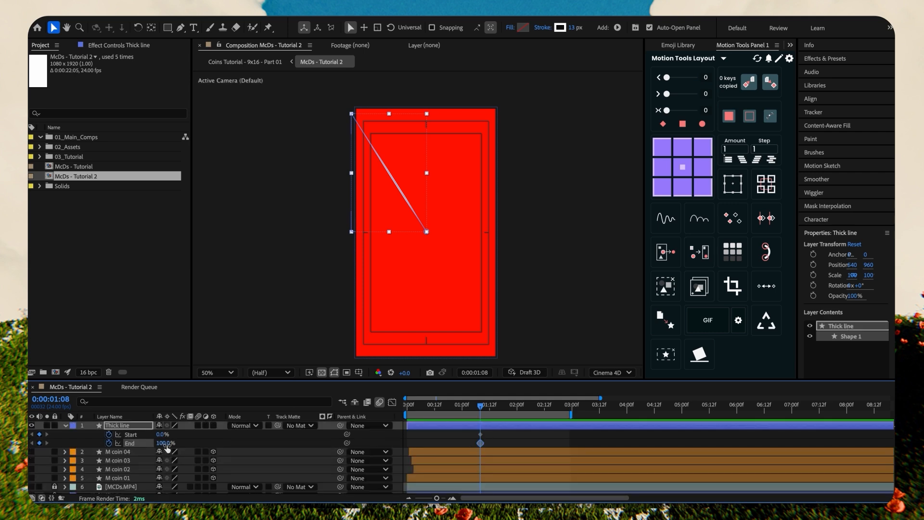
# Step: Keyframe the trim Start and End at 0% around 0:00:01:01 and at 100% at 0:00:01:08
pyautogui.moveTo(166, 446); pyautogui.dragTo(115, 445)
pyautogui.moveTo(484, 437); pyautogui.dragTo(468, 437)
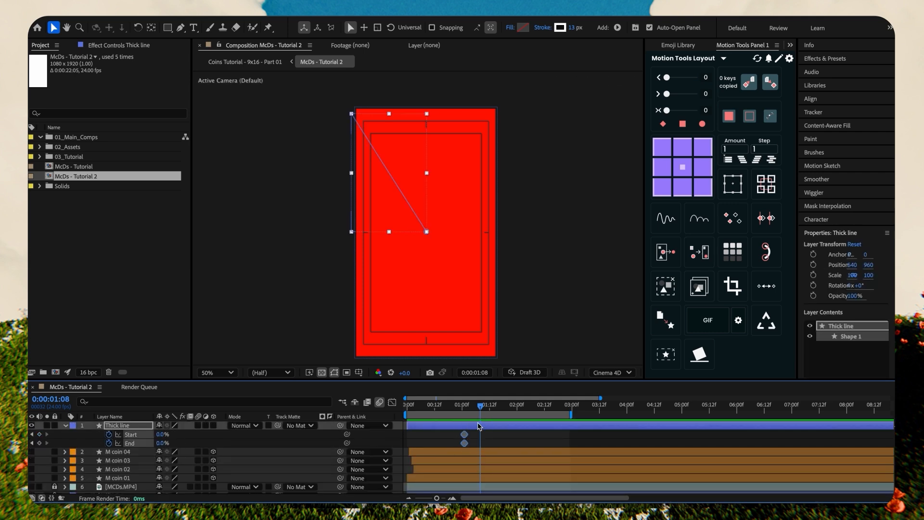
pyautogui.moveTo(162, 443); pyautogui.dragTo(314, 447)
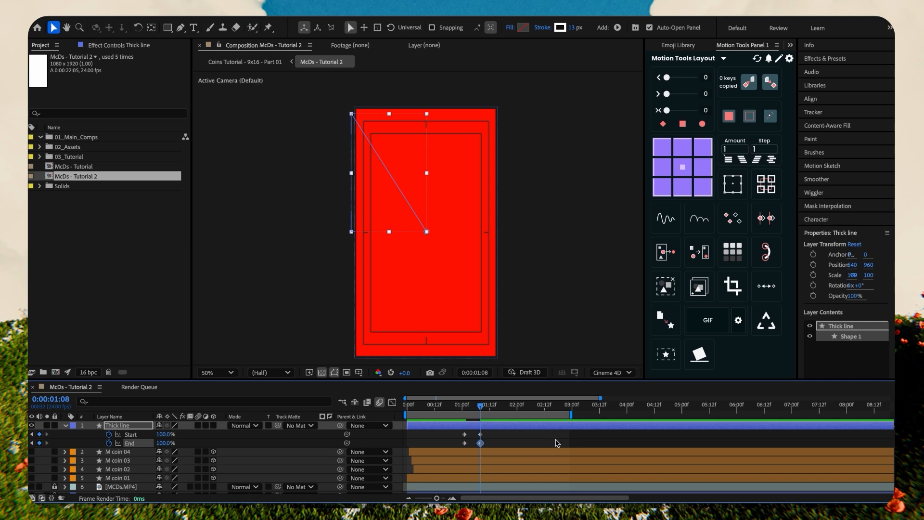
# Step: Offset the Start keyframes about three frames after the End keyframes and ease all trim keyframes at 64
pyautogui.click(504, 435)
pyautogui.moveTo(500, 437); pyautogui.dragTo(446, 451)
pyautogui.click(495, 431)
pyautogui.moveTo(677, 110); pyautogui.dragTo(688, 112)
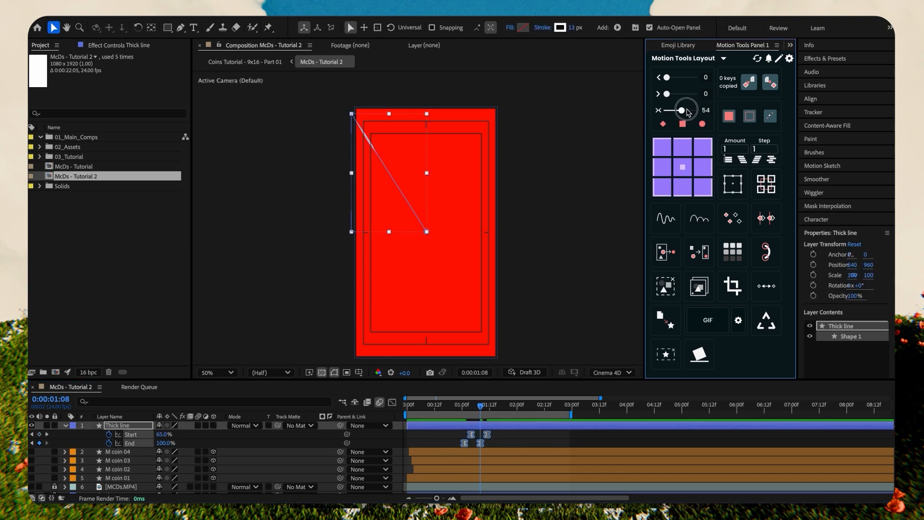
pyautogui.write('64')
pyautogui.press('Return')
# Step: Trim the Thick line layer's start to about 0:00:00:23 and move its last Start and End keyframes to about 0:00:01:18 and 0:00:01:15
pyautogui.click(461, 409)
pyautogui.click(407, 425)
pyautogui.moveTo(408, 425); pyautogui.dragTo(477, 431)
pyautogui.press('space')
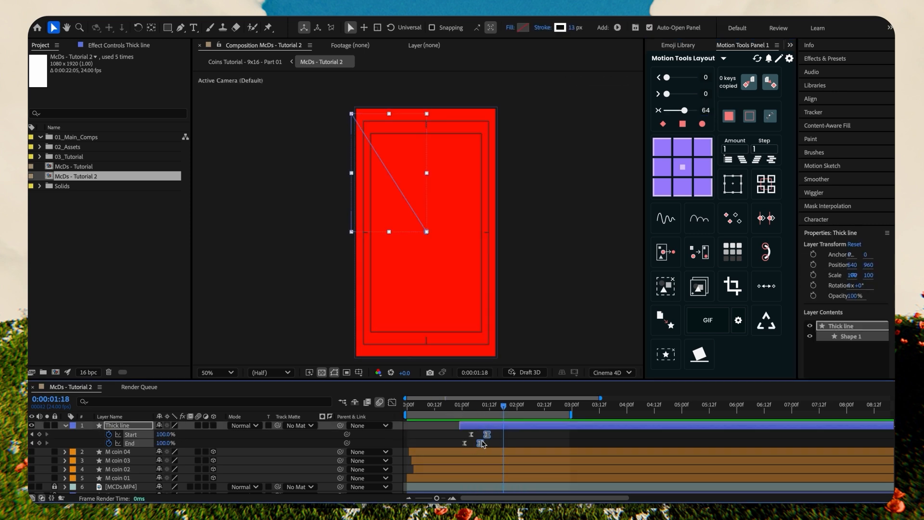
pyautogui.click(454, 431)
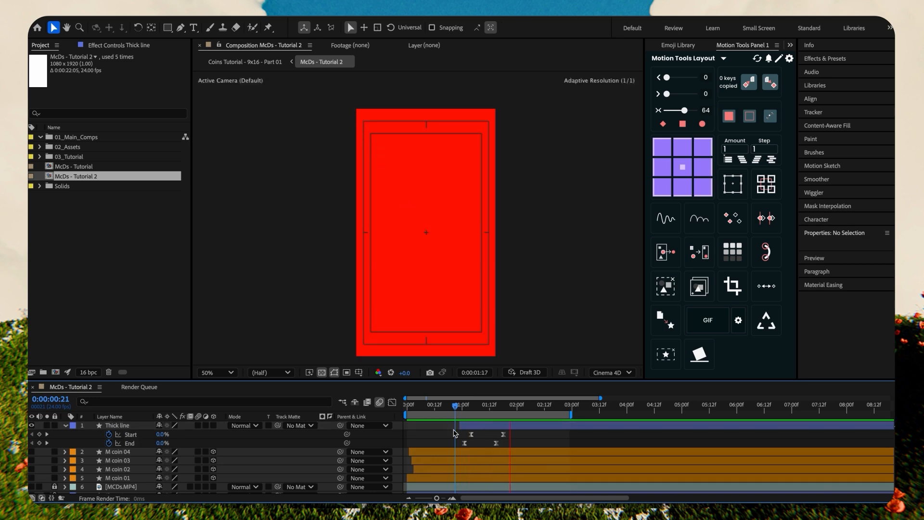
# Step: Shift both Start keyframes about three frames later, to around 0:00:01:07 and 0:00:01:21, and preview the line
pyautogui.click(464, 408)
pyautogui.moveTo(520, 434); pyautogui.dragTo(469, 436)
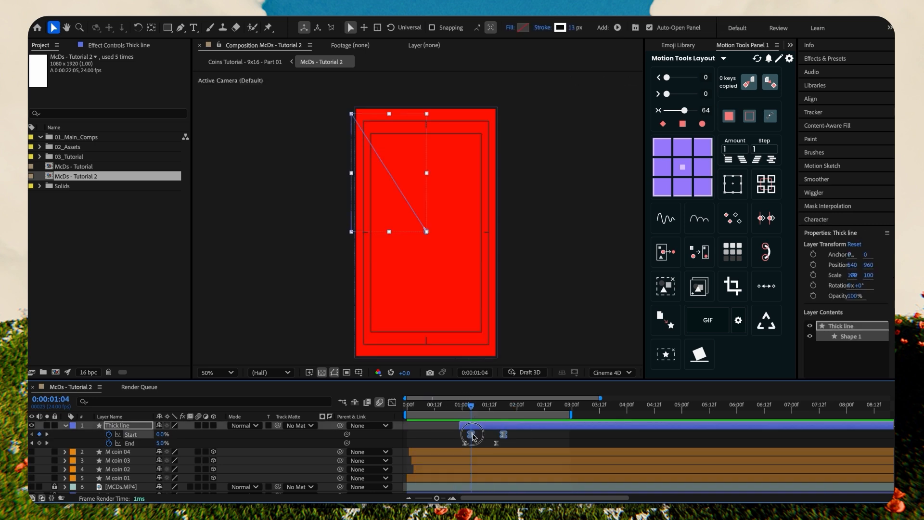
pyautogui.press('space')
pyautogui.click(443, 429)
pyautogui.press('space')
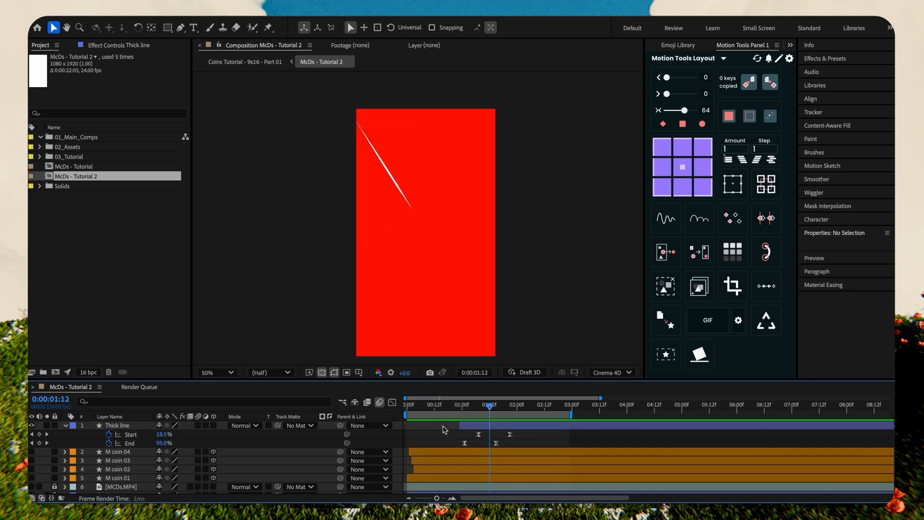
pyautogui.press('space')
# Step: Shorten the Thick line layer so it ends shortly after its last trim keyframe, at about 0:00:02:00
pyautogui.click(545, 427)
pyautogui.press('super+shift+d')
pyautogui.press('Delete')
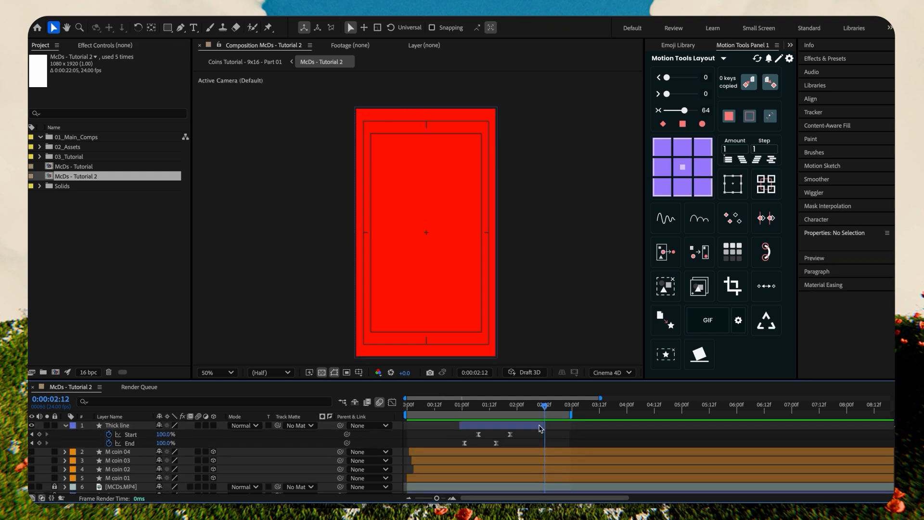
pyautogui.moveTo(545, 427); pyautogui.dragTo(519, 427)
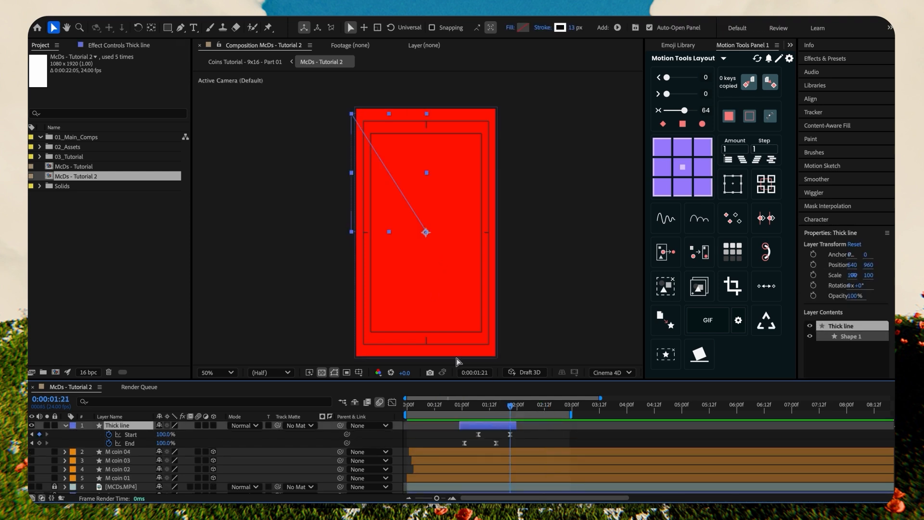
# Step: Duplicate Thick line up to Thick line 6, rotating the copies around the center, with lines 3 to 6 at -128°, -177°, -256° and -297°
pyautogui.press('super+d')
pyautogui.press('r')
pyautogui.moveTo(169, 435)
pyautogui.mouseDown()
pyautogui.moveTo(130, 433)
pyautogui.moveTo(153, 436)
pyautogui.mouseUp()
pyautogui.press('super+d')
pyautogui.press('super+d')
pyautogui.press('super+d')
# Step: Collapse the layers, randomly stagger the start times of the six Thick line layers by a few frames and preview the burst
pyautogui.press('super+a')
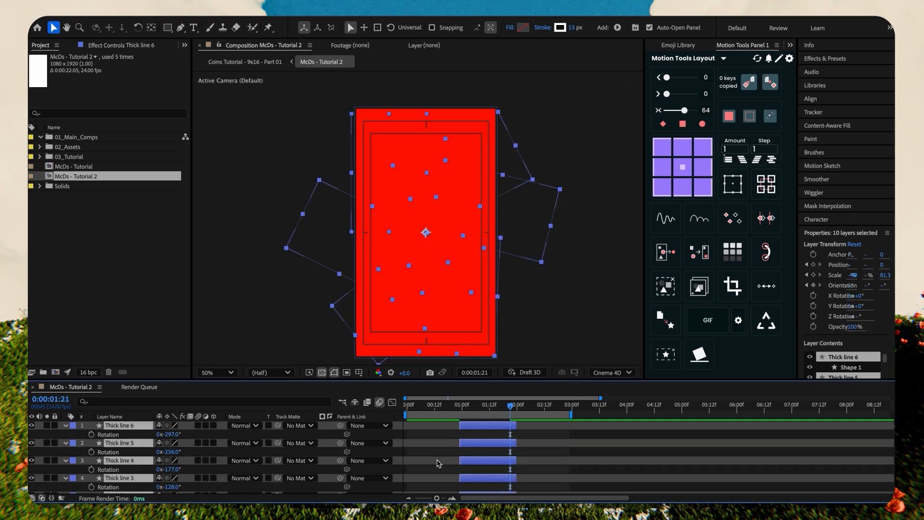
pyautogui.press('u')
pyautogui.press('u')
pyautogui.click(572, 455)
pyautogui.click(505, 467)
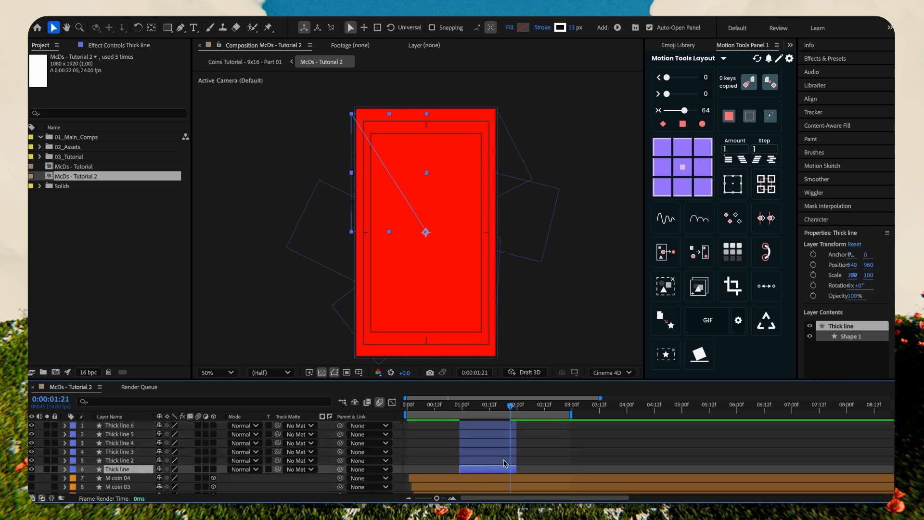
pyautogui.keyDown('shift'); pyautogui.click(482, 426); pyautogui.keyUp('shift')
pyautogui.click(773, 165)
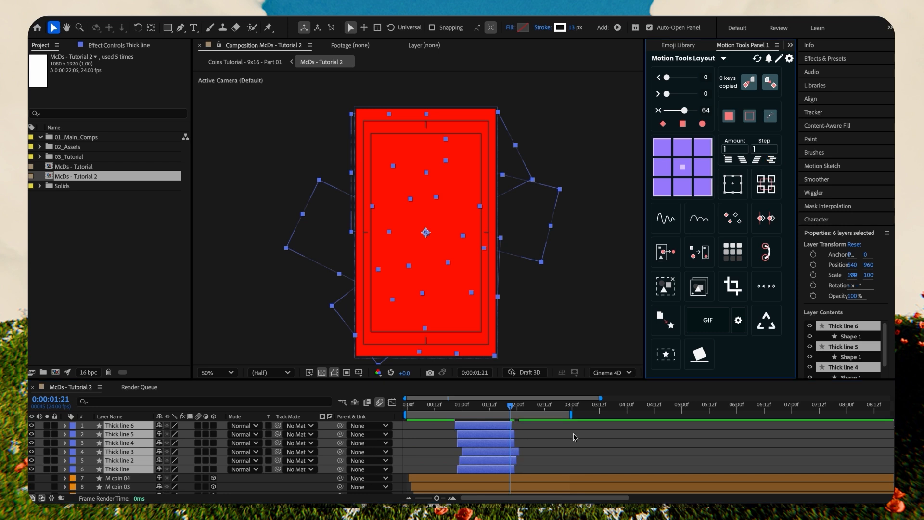
pyautogui.click(424, 450)
pyautogui.press('space')
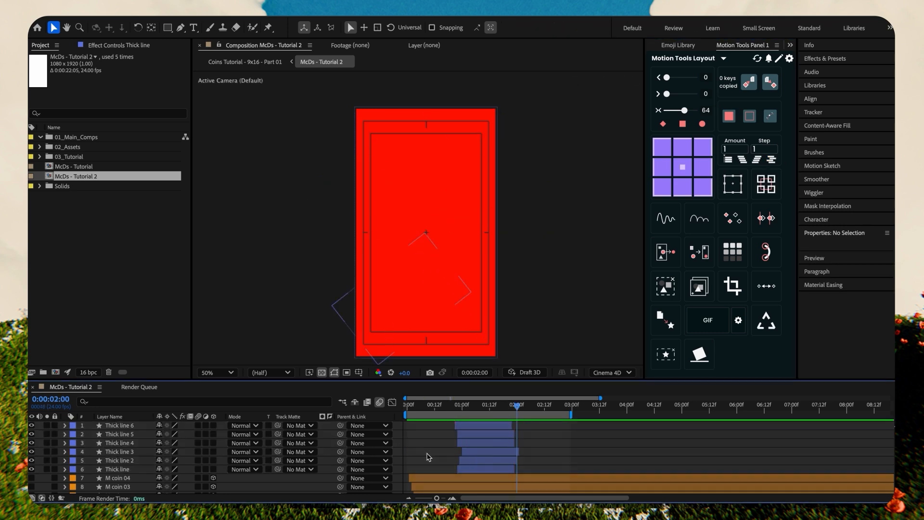
pyautogui.moveTo(451, 408); pyautogui.dragTo(464, 407)
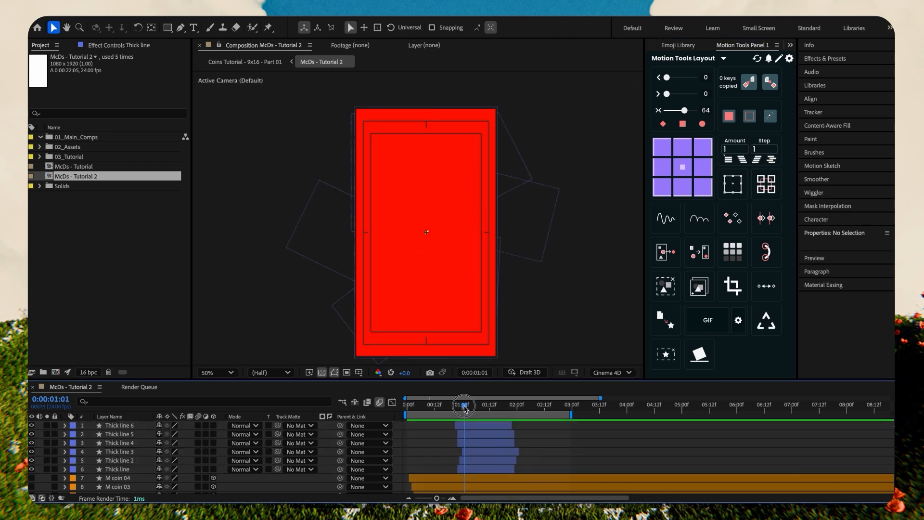
pyautogui.press('.')
pyautogui.click(446, 245)
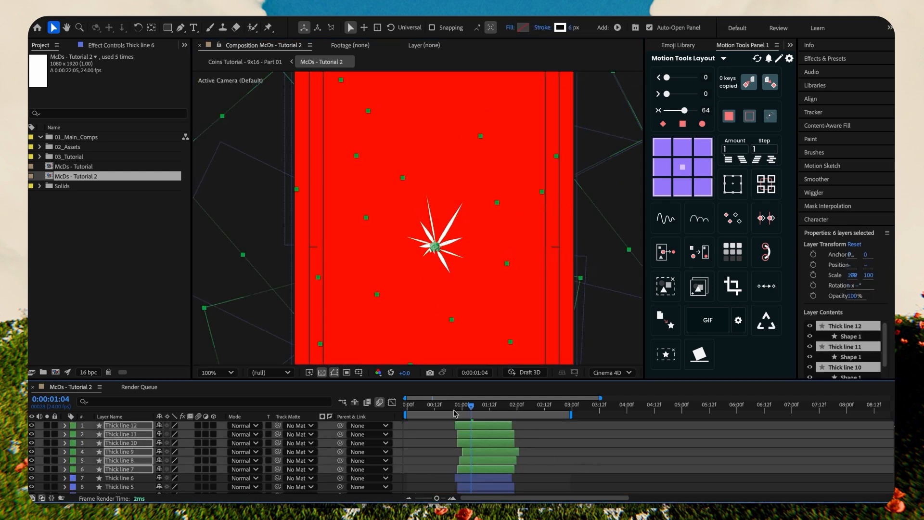
pyautogui.moveTo(471, 407); pyautogui.dragTo(499, 407)
pyautogui.press('Delete')
# Step: Duplicate Thick line 6 and give the copy a green label
pyautogui.click(490, 430)
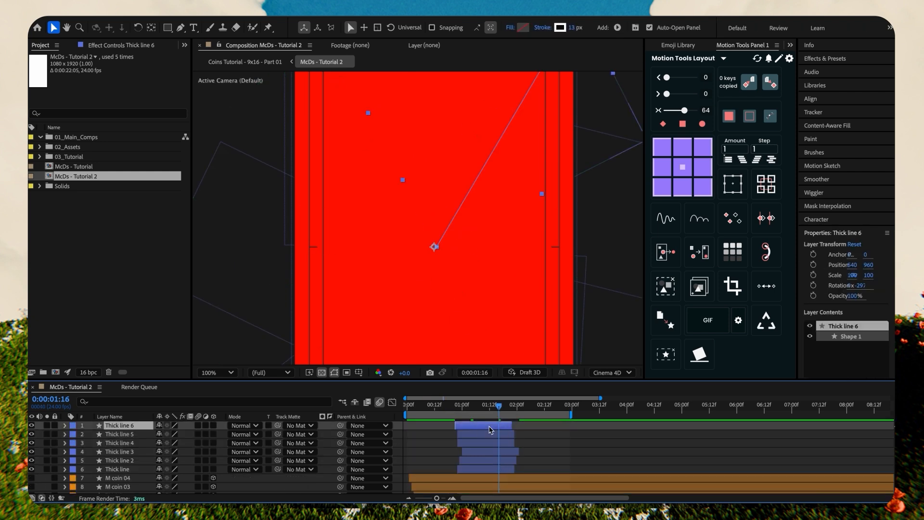
pyautogui.hotkey('ctrl', 'd')
pyautogui.click(73, 425)
pyautogui.click(97, 424)
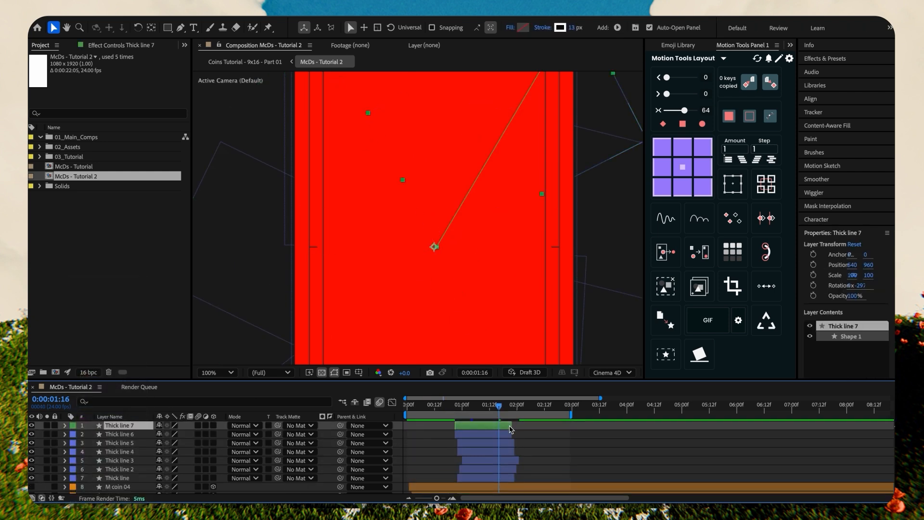
# Step: Extend Thick line 7 to end at about 0:00:02:03 and spread its trim keyframes out later to slow it down
pyautogui.press('u')
pyautogui.moveTo(519, 431)
pyautogui.mouseDown()
pyautogui.moveTo(470, 438)
pyautogui.moveTo(513, 439)
pyautogui.moveTo(483, 451)
pyautogui.moveTo(524, 427)
pyautogui.mouseUp()
pyautogui.click(535, 434)
pyautogui.click(519, 427)
# Step: Set Thick line 7's stroke width to 7 px
pyautogui.moveTo(572, 27); pyautogui.dragTo(559, 28)
pyautogui.press(',')
pyautogui.click(493, 435)
pyautogui.click(486, 427)
# Step: Try to move Thick line 3's anchor point near the frame's center with the Pan Behind tool
pyautogui.press('.')
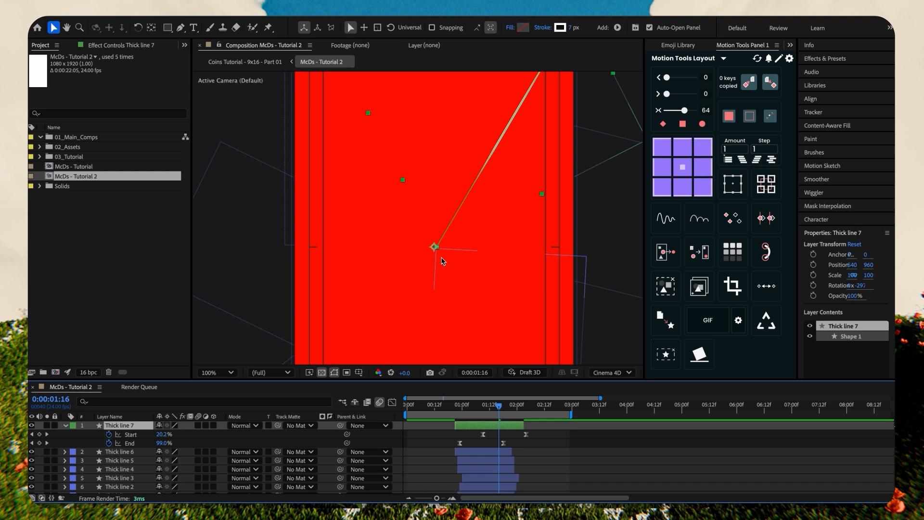
pyautogui.press('.')
pyautogui.press('y')
pyautogui.click(430, 270)
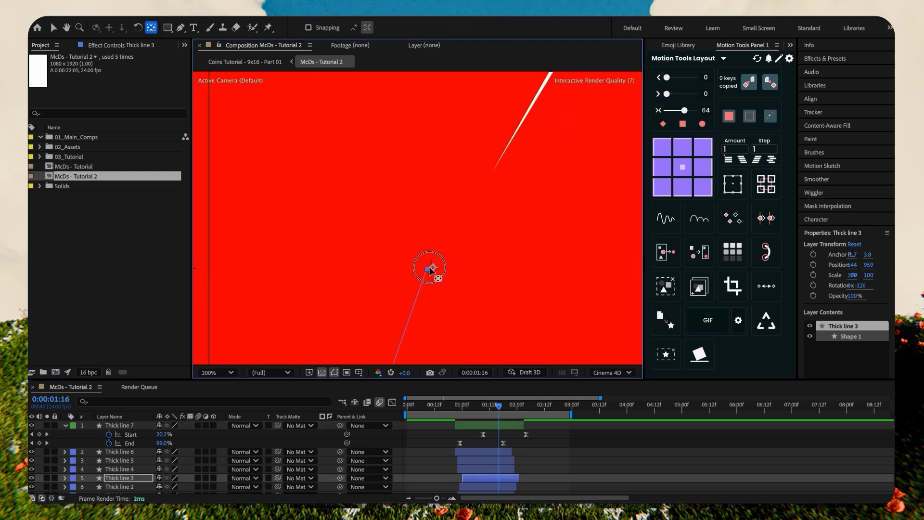
pyautogui.click(58, 30)
pyautogui.press(',')
pyautogui.press(',')
# Step: Duplicate Thick line 7 three times and rotate the copies to -319°, -335° and -354°
pyautogui.click(549, 433)
pyautogui.click(471, 427)
pyautogui.press('u')
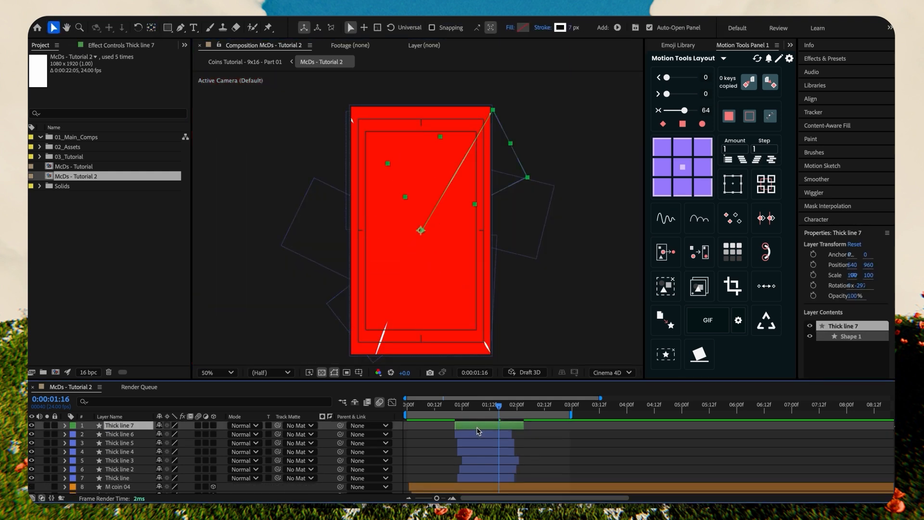
pyautogui.hotkey('ctrl', 'd')
pyautogui.press('r')
pyautogui.moveTo(172, 436); pyautogui.dragTo(164, 434)
pyautogui.hotkey('ctrl', 'd')
pyautogui.hotkey('ctrl', 'd')
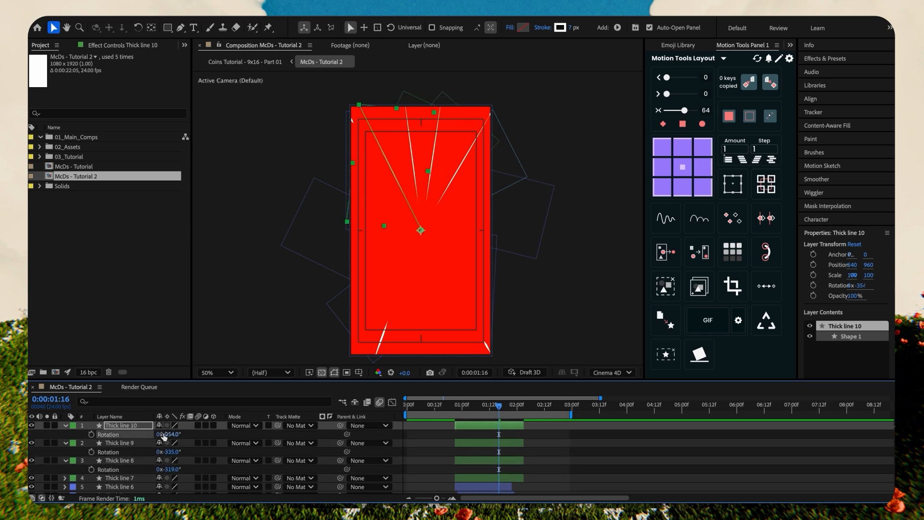
# Step: Duplicate the four green lines, Thick line 7 through 10, and rotate the copies together to continue the rays around the center
pyautogui.click(65, 427)
pyautogui.click(66, 435)
pyautogui.click(66, 444)
pyautogui.click(65, 452)
pyautogui.click(66, 453)
pyautogui.keyDown('shift'); pyautogui.click(125, 451); pyautogui.keyUp('shift')
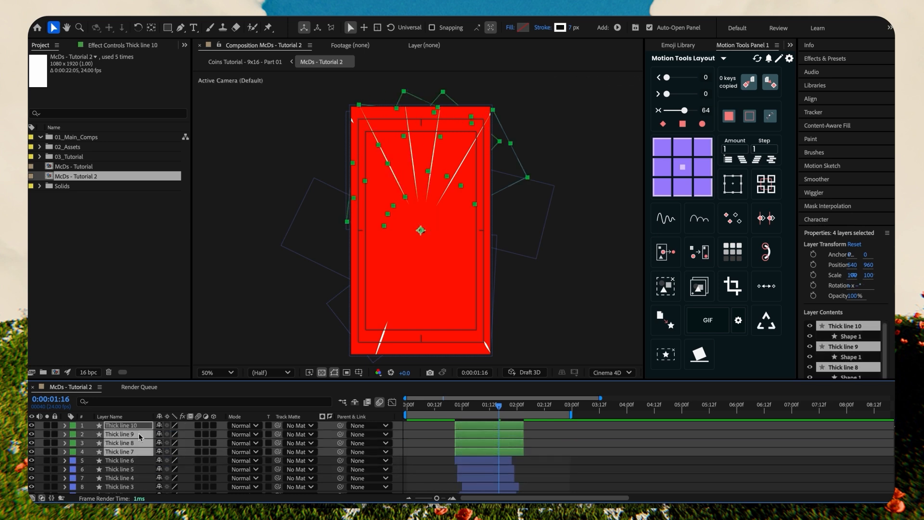
pyautogui.hotkey('ctrl', 'd')
pyautogui.press('r')
pyautogui.moveTo(172, 444); pyautogui.dragTo(104, 447)
pyautogui.click(66, 437)
# Step: Duplicate all eight green lines and rotate the copies together to fill the rest of the circle around the center
pyautogui.click(115, 470)
pyautogui.scroll(3, 123, 443)
pyautogui.keyDown('shift'); pyautogui.click(123, 428); pyautogui.keyUp('shift')
pyautogui.hotkey('ctrl', 'd')
pyautogui.press('r')
pyautogui.press('u')
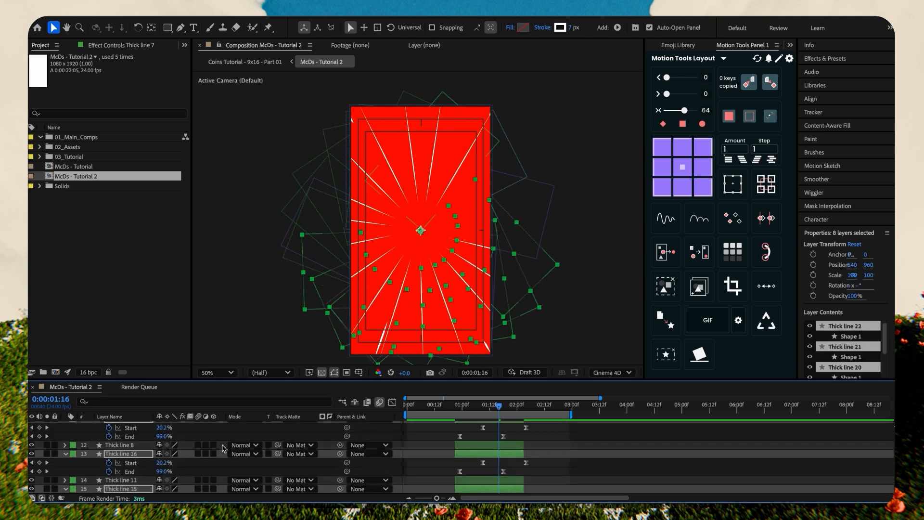
# Step: Duplicate Thick line 7, 8 and 9 and rotate the three copies together to fill the gaps between the rays
pyautogui.press('u')
pyautogui.hotkey('ctrl', 'shift', 'a')
pyautogui.scroll(10, 518, 448)
pyautogui.moveTo(531, 446); pyautogui.dragTo(497, 425)
pyautogui.click(570, 263)
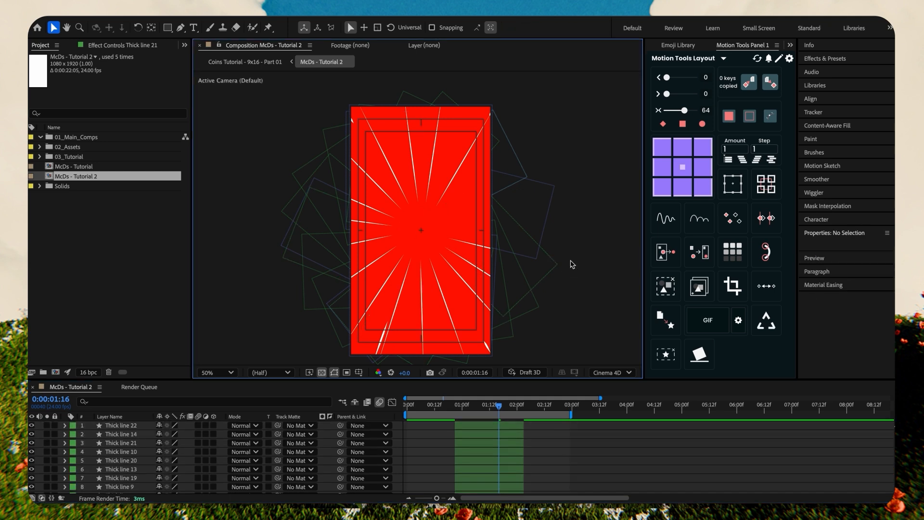
pyautogui.click(429, 161)
pyautogui.click(406, 100)
pyautogui.keyDown('shift'); pyautogui.click(442, 97); pyautogui.keyUp('shift')
pyautogui.keyDown('shift'); pyautogui.click(488, 116); pyautogui.keyUp('shift')
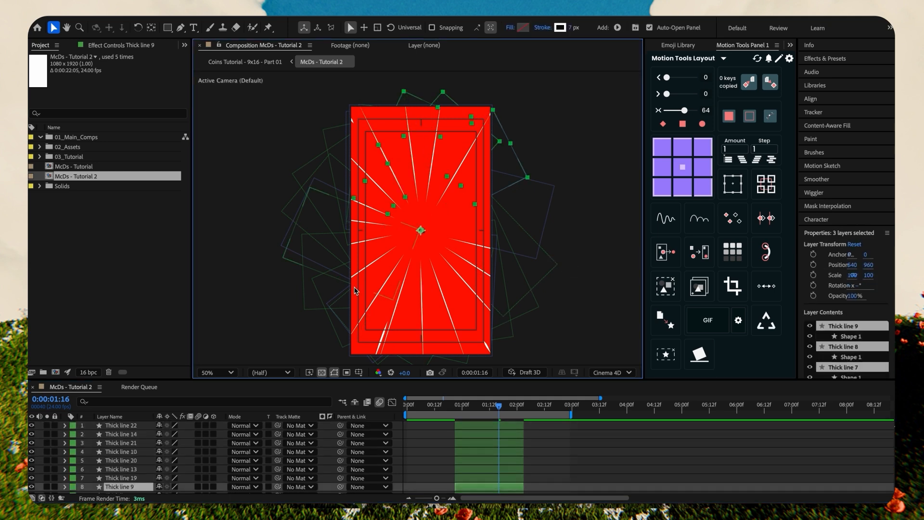
pyautogui.hotkey('ctrl', 'd')
pyautogui.press('r')
pyautogui.moveTo(172, 446); pyautogui.dragTo(207, 452)
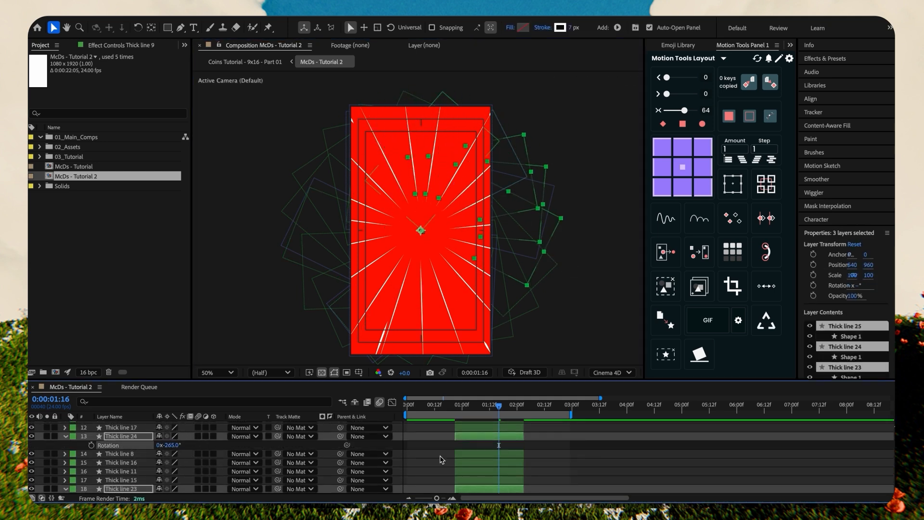
# Step: Collapse the copies' properties and randomly stagger all the green Thick line layers in time
pyautogui.press('u')
pyautogui.press('u')
pyautogui.scroll(-4, 481, 435)
pyautogui.click(481, 436)
pyautogui.scroll(10, 482, 434)
pyautogui.keyDown('shift'); pyautogui.click(481, 426); pyautogui.keyUp('shift')
pyautogui.click(772, 160)
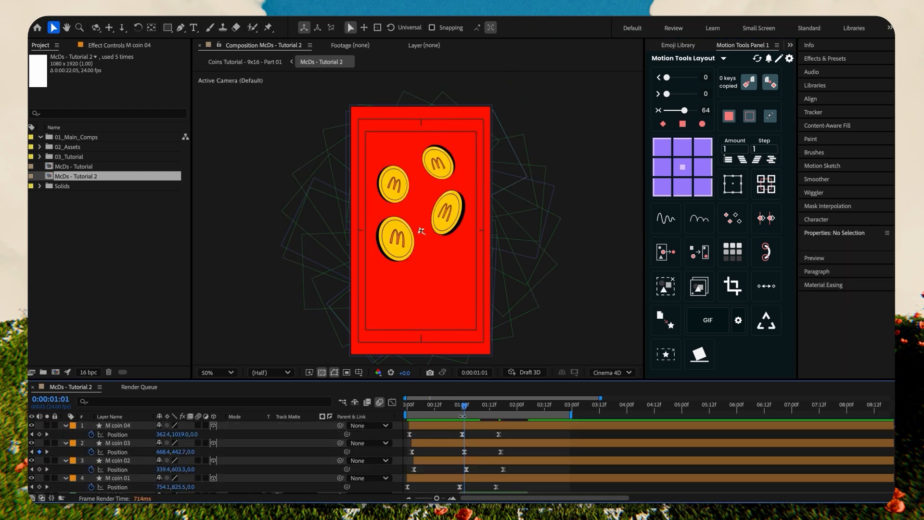
# Step: Lower M coin 04 to about 375, 1152 at 0:00:01:00 and move its off-frame end position down as well
pyautogui.click(472, 427)
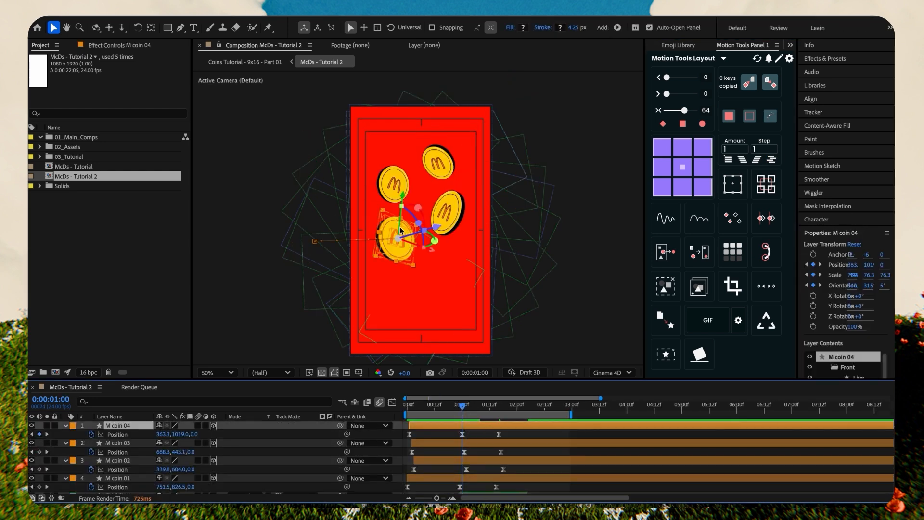
pyautogui.moveTo(393, 229); pyautogui.dragTo(394, 247)
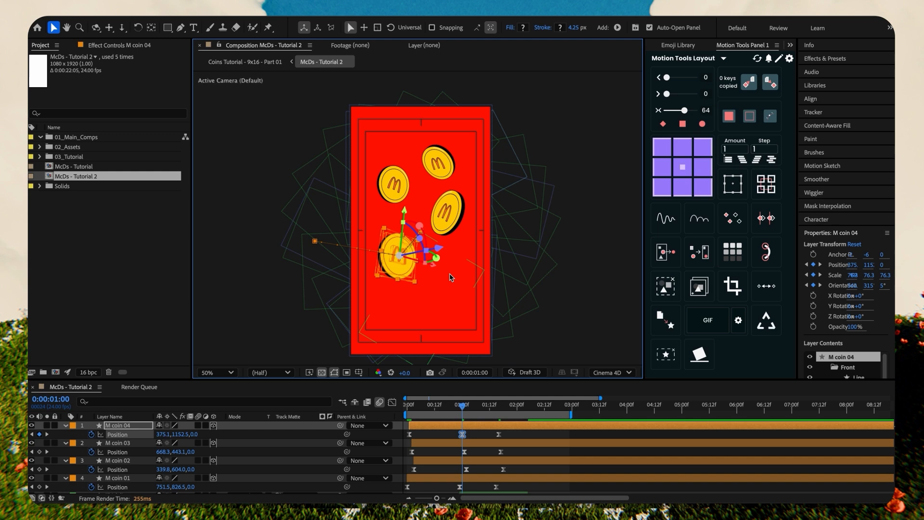
pyautogui.moveTo(316, 246); pyautogui.dragTo(315, 273)
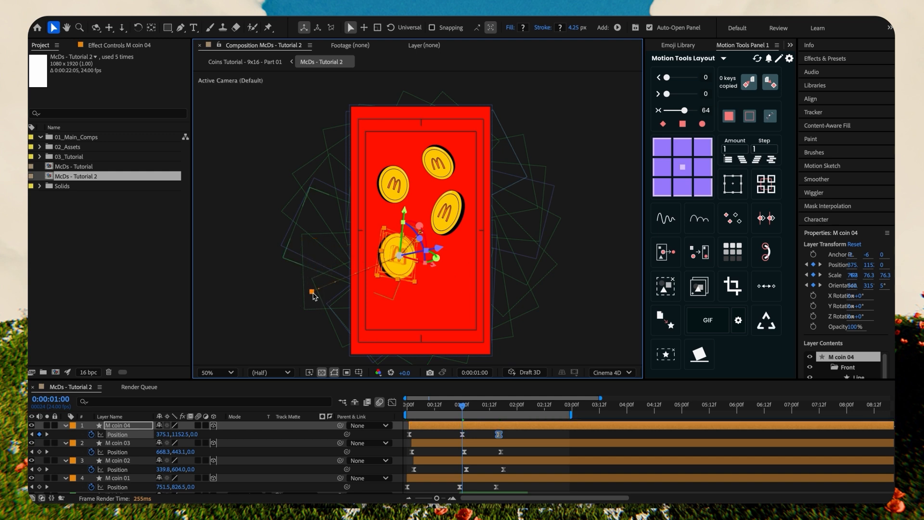
pyautogui.press('u')
# Step: Move M coin 01 slightly down and outward at its 0:00:00:23 position keyframe, and collapse the coins' position properties
pyautogui.click(473, 437)
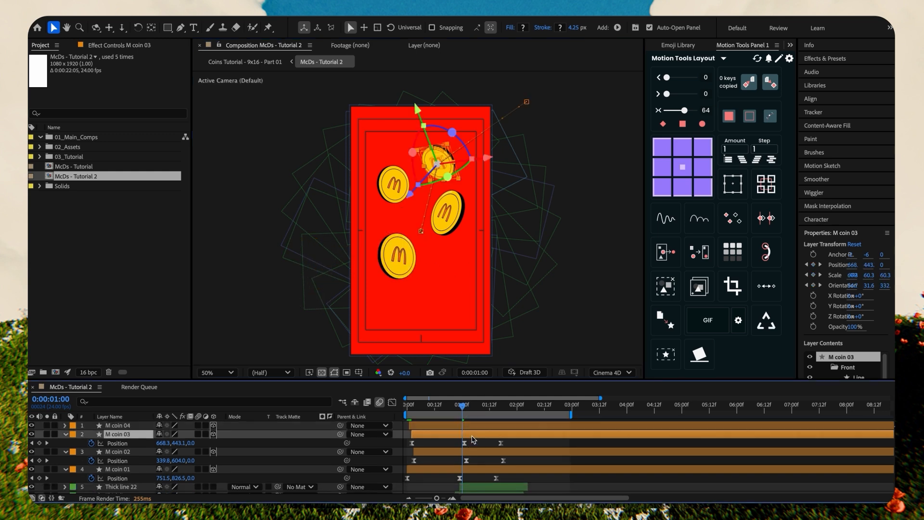
pyautogui.click(475, 454)
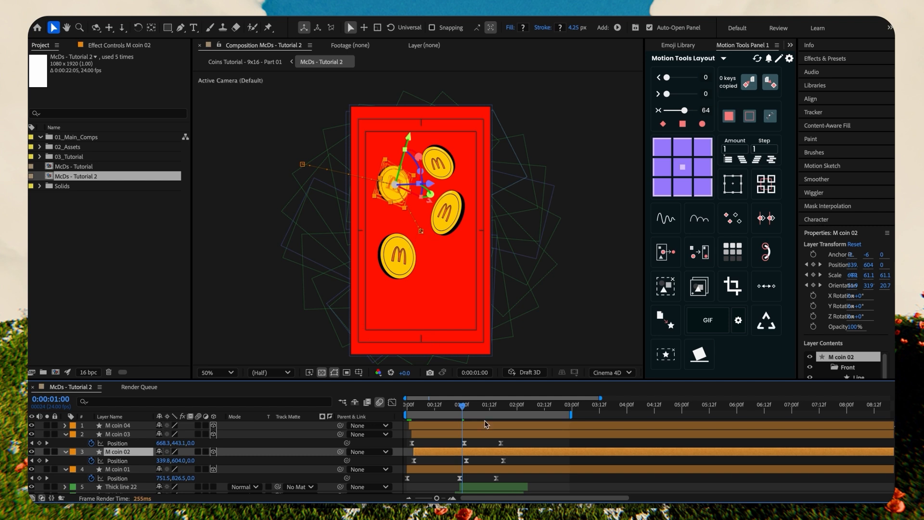
pyautogui.click(457, 208)
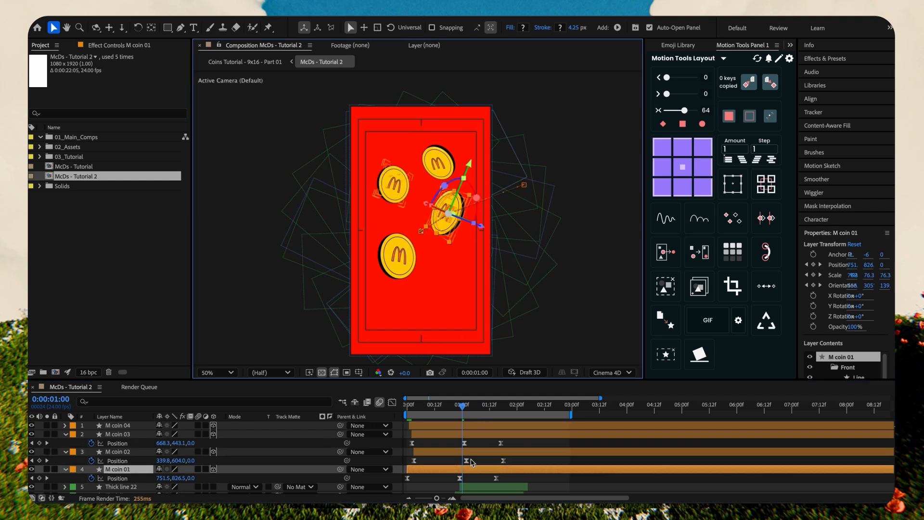
pyautogui.moveTo(464, 407); pyautogui.dragTo(461, 410)
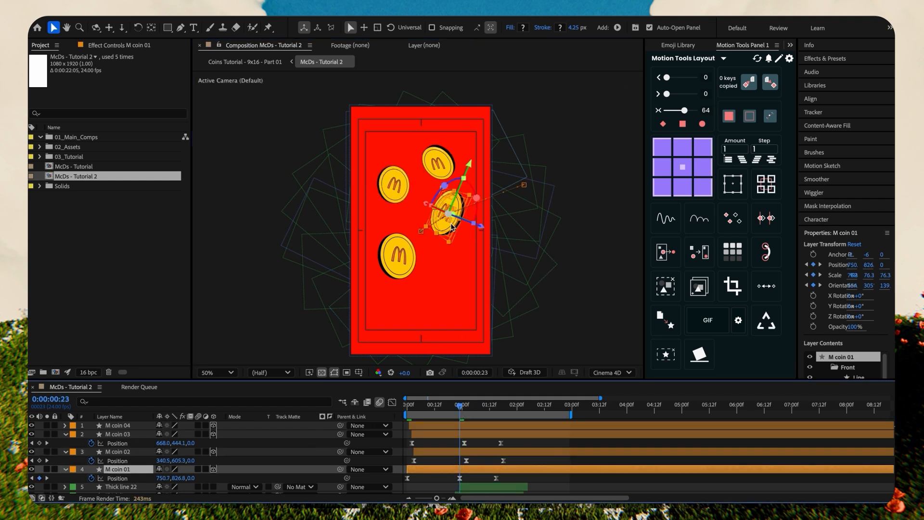
pyautogui.moveTo(452, 226); pyautogui.dragTo(461, 244)
pyautogui.press('p')
pyautogui.click(455, 451)
pyautogui.press('p')
pyautogui.click(452, 434)
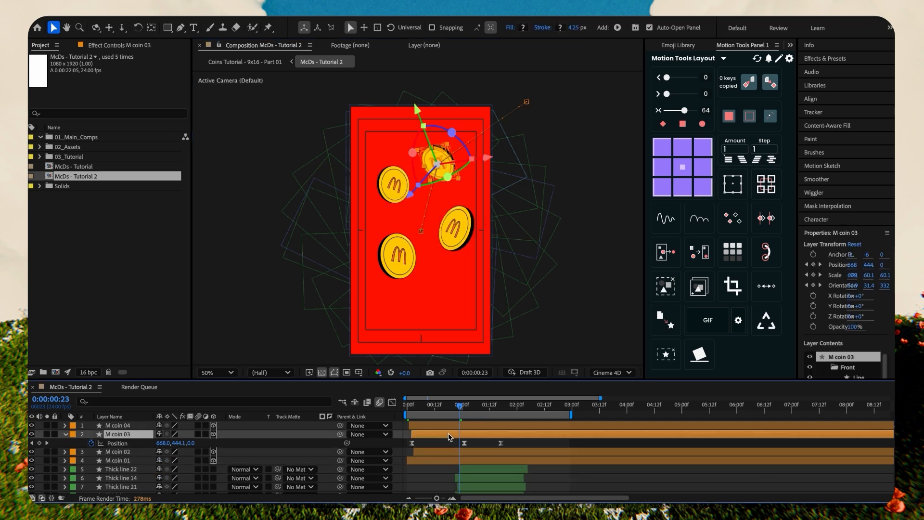
pyautogui.press('p')
# Step: Preview the animation from the start and set the stroke width of the green Thick line layers to 4 px
pyautogui.moveTo(456, 408); pyautogui.dragTo(387, 414)
pyautogui.press('space')
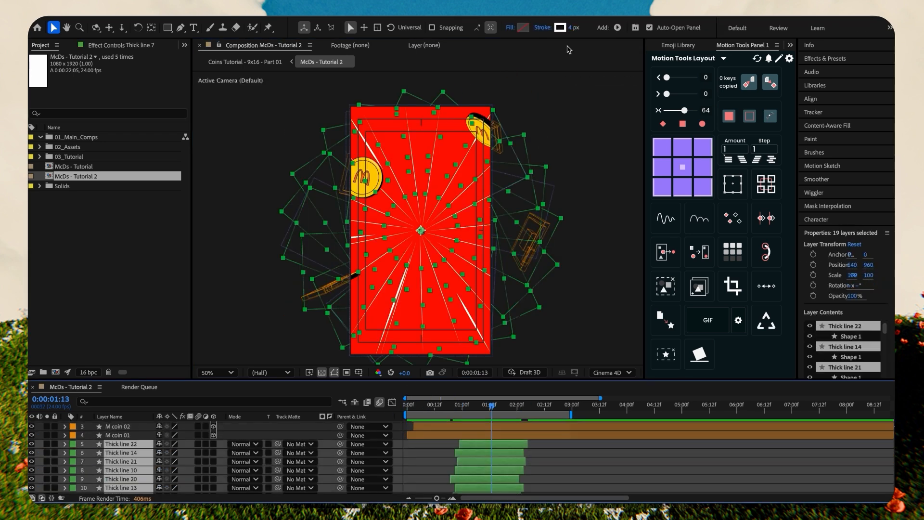
pyautogui.click(561, 28)
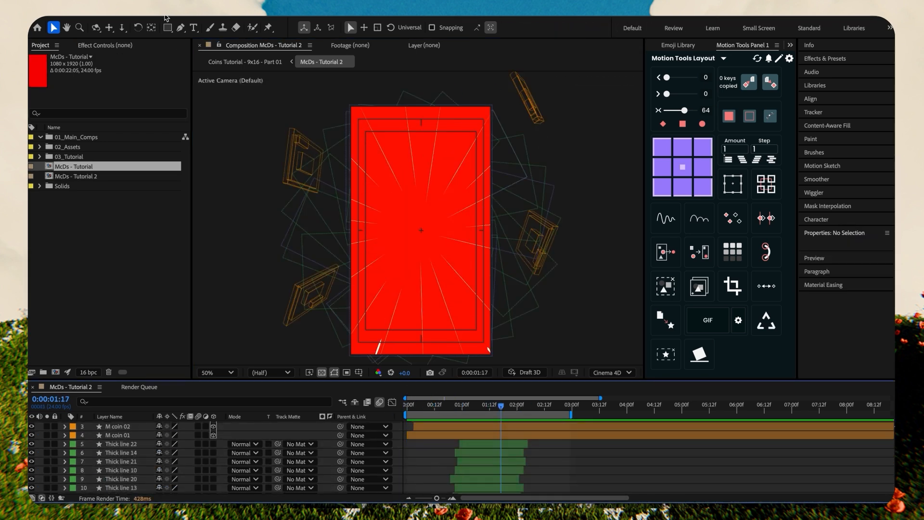
# Step: Create a new adjustment layer above all the other layers
pyautogui.click(195, 11)
pyautogui.moveTo(207, 14)
pyautogui.click(335, 67)
# Step: Apply Posterize Time with a frame rate of 12 to the adjustment layer and lock the layer
pyautogui.click(826, 58)
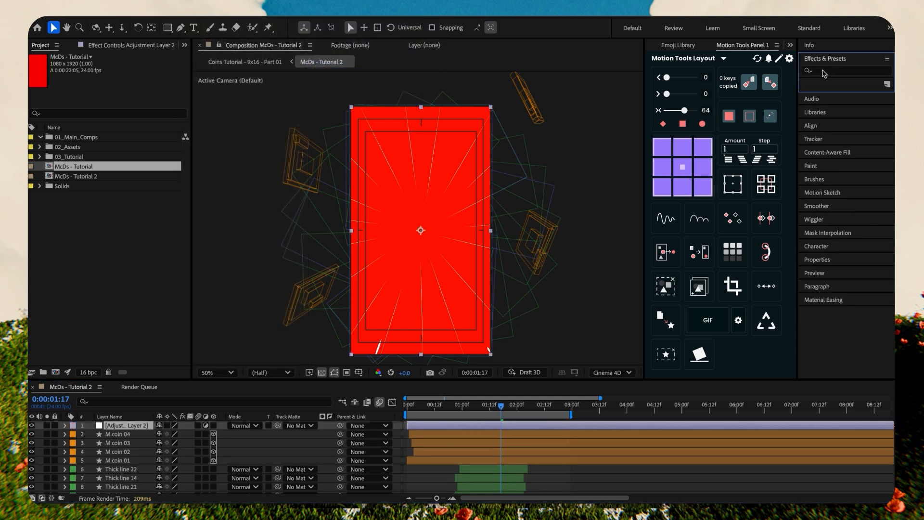
pyautogui.click(825, 71)
pyautogui.write('time')
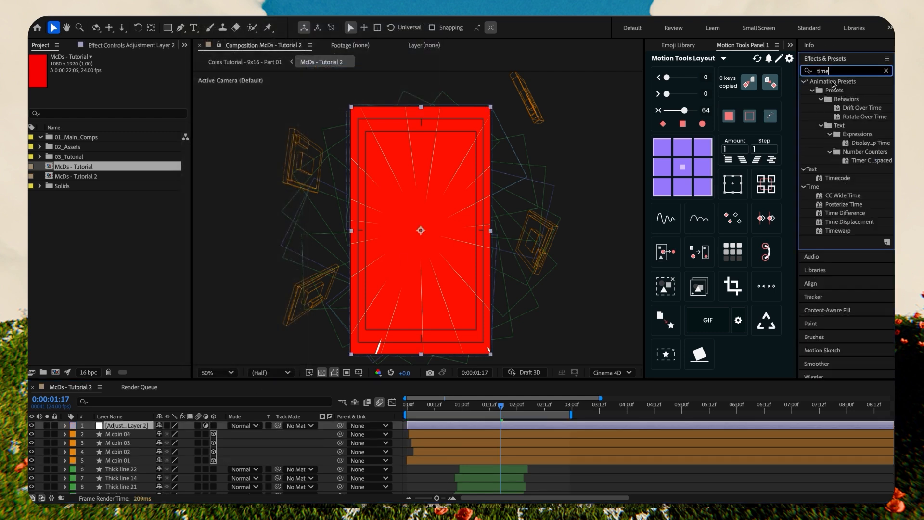
pyautogui.doubleClick(843, 206)
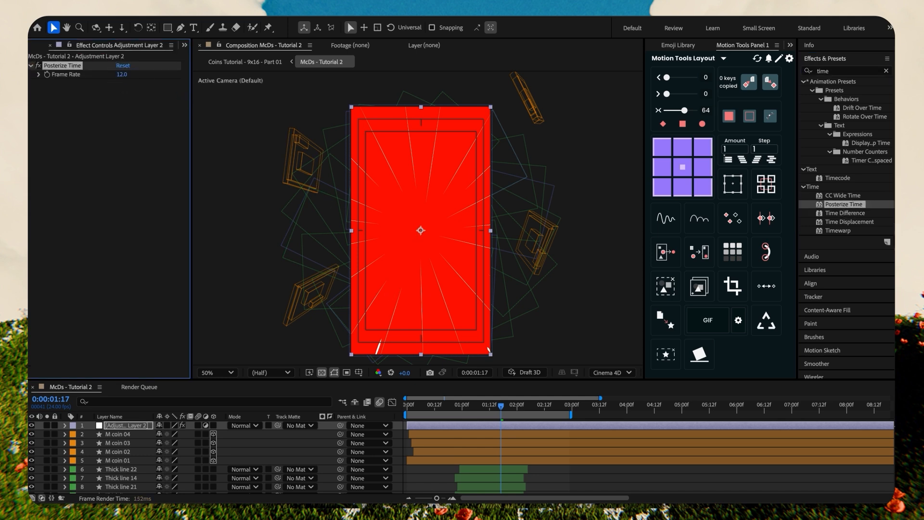
pyautogui.click(56, 426)
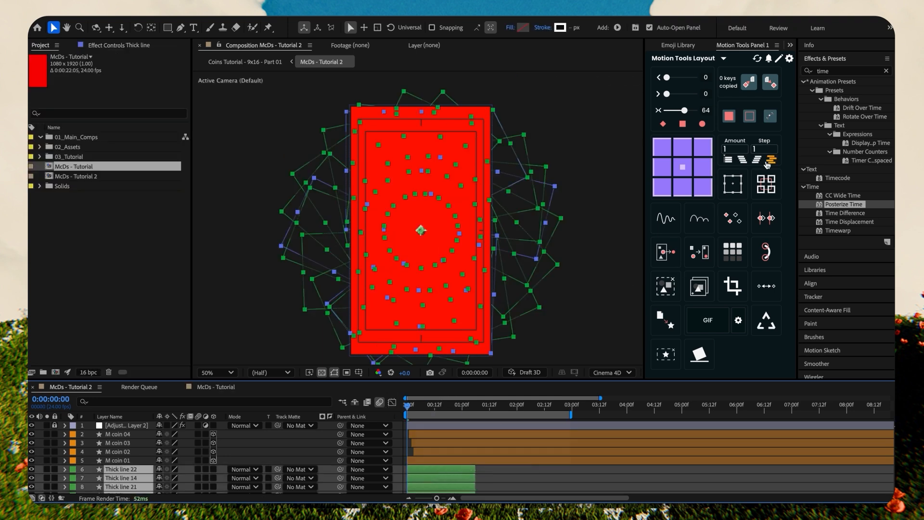
# Step: Randomly stagger all the selected line layers from the start of the composition and preview the result
pyautogui.click(768, 163)
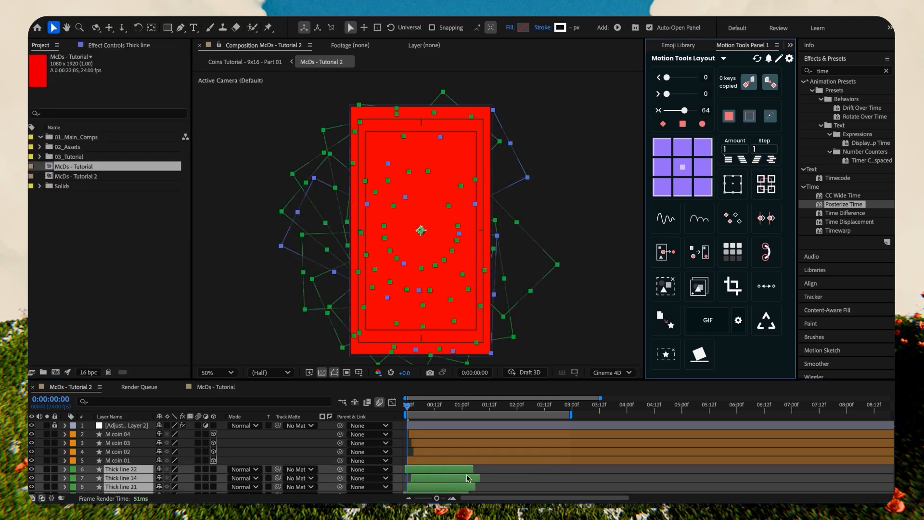
pyautogui.click(498, 488)
pyautogui.press('space')
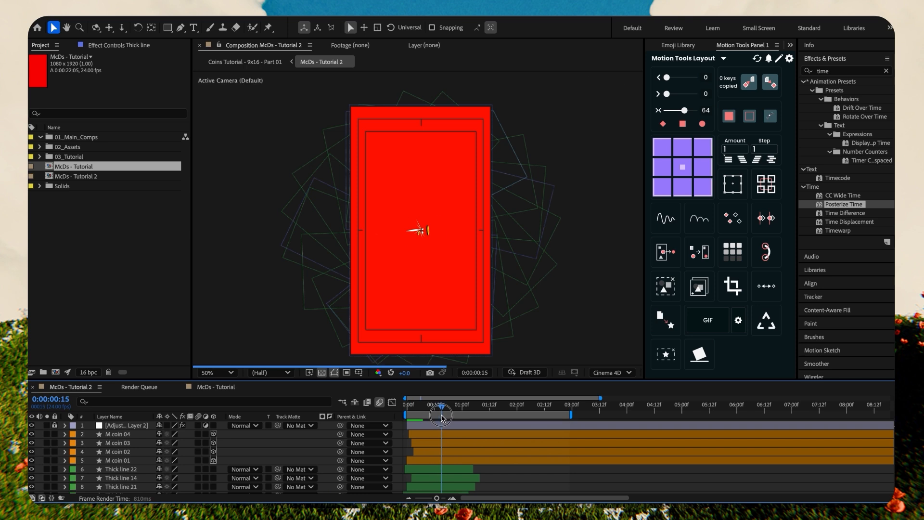
# Step: Set M coin 02's orientation keyframe at 0:00:00:03 to 354°, 241°, 130° and preview the coin's spin
pyautogui.click(427, 183)
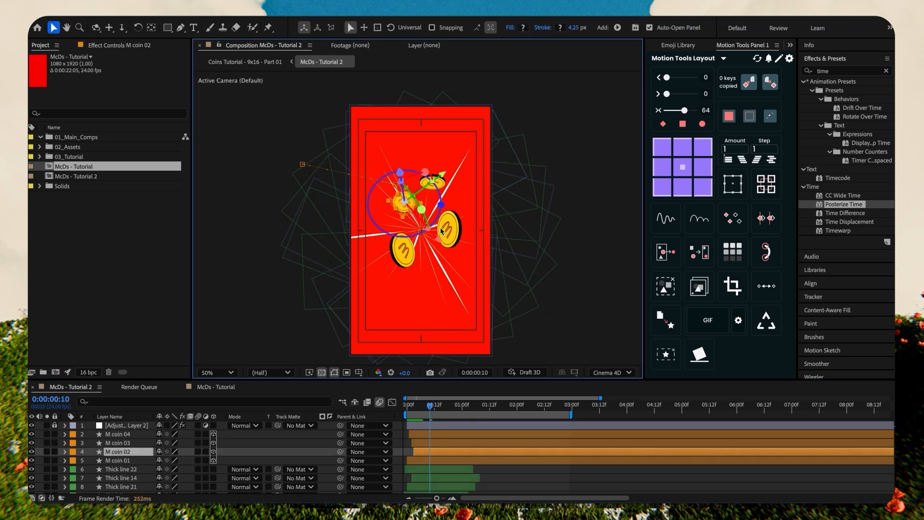
pyautogui.press('r')
pyautogui.moveTo(430, 406)
pyautogui.mouseDown()
pyautogui.moveTo(407, 407)
pyautogui.moveTo(414, 409)
pyautogui.mouseUp()
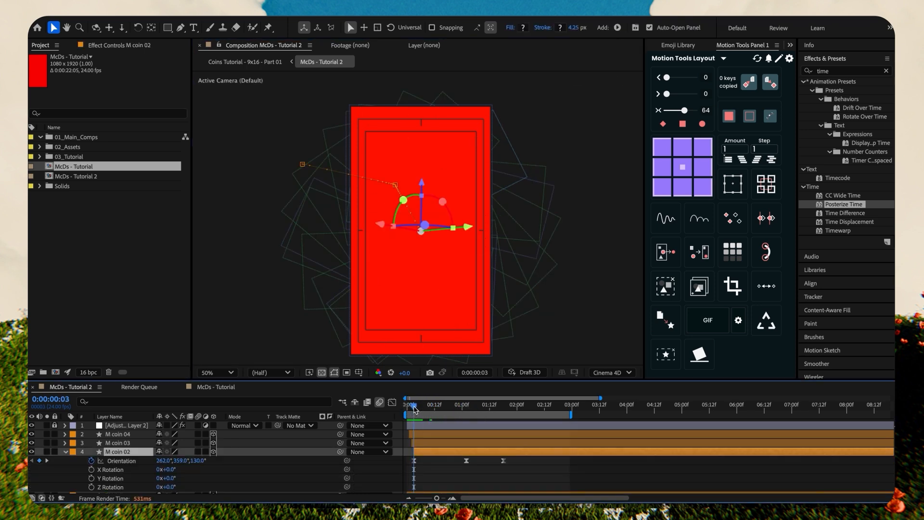
pyautogui.moveTo(178, 466); pyautogui.dragTo(155, 470)
pyautogui.click(163, 460)
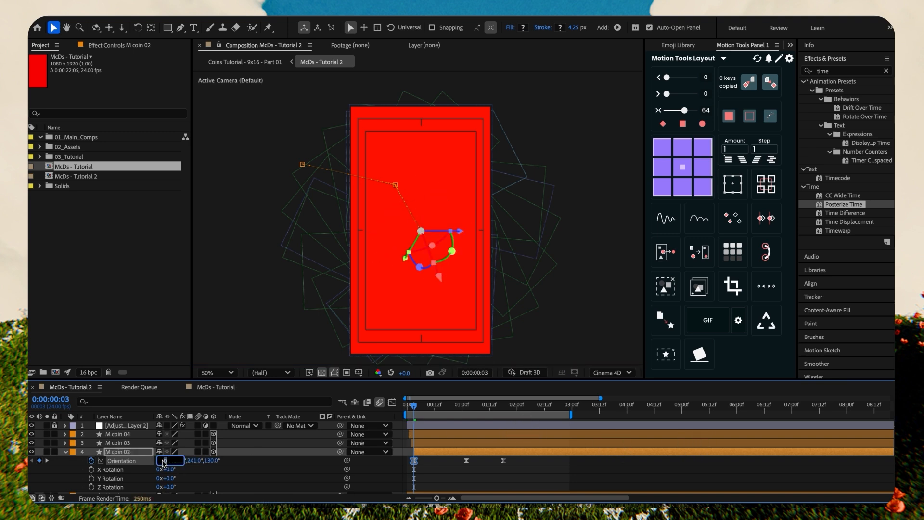
pyautogui.write('354')
pyautogui.press('Return')
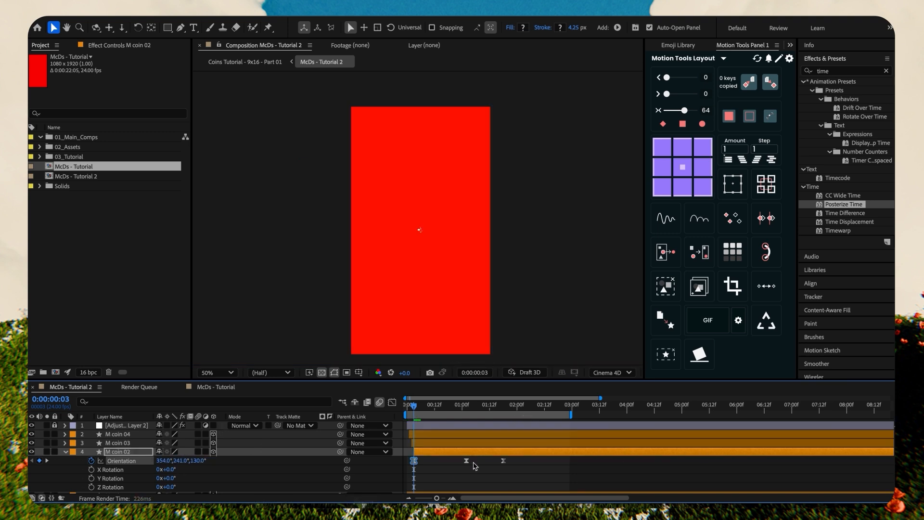
pyautogui.press('space')
pyautogui.click(66, 452)
pyautogui.click(526, 474)
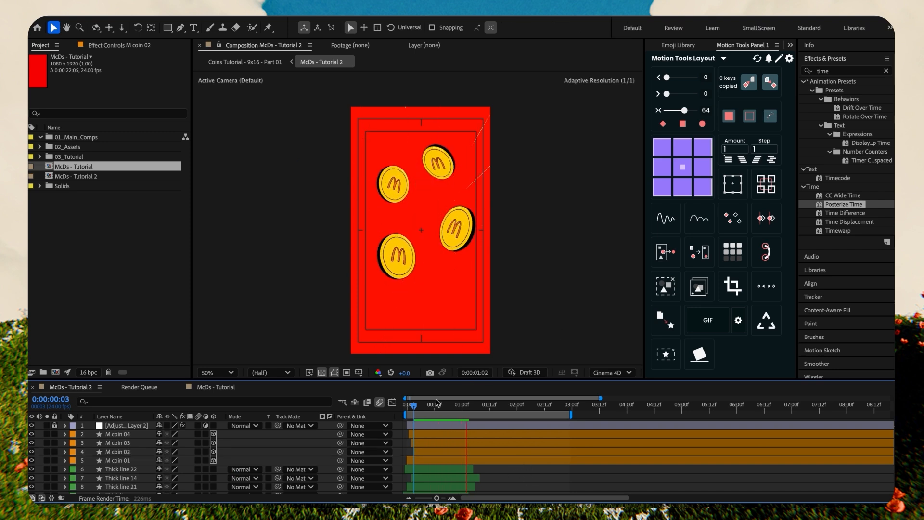
# Step: Preview the animation from the start and end the work area at 0:00:02:04
pyautogui.moveTo(436, 404); pyautogui.dragTo(395, 401)
pyautogui.press('space')
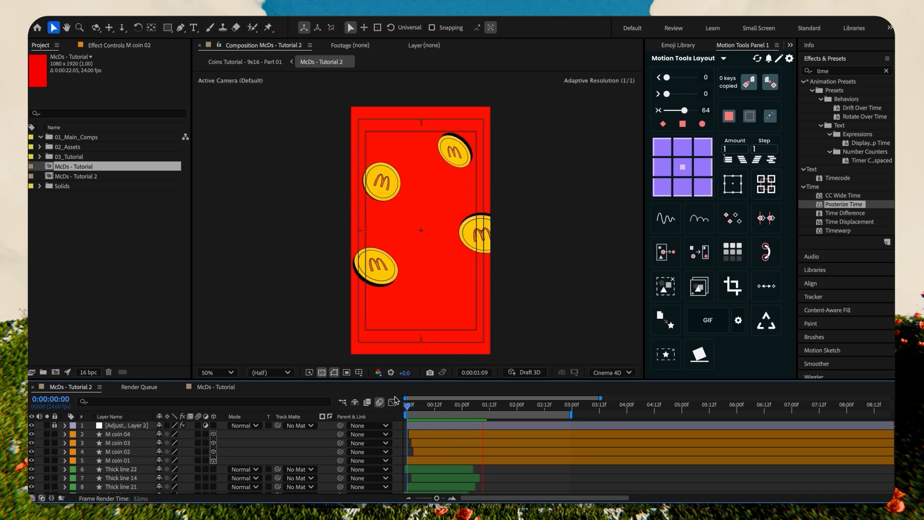
pyautogui.click(427, 406)
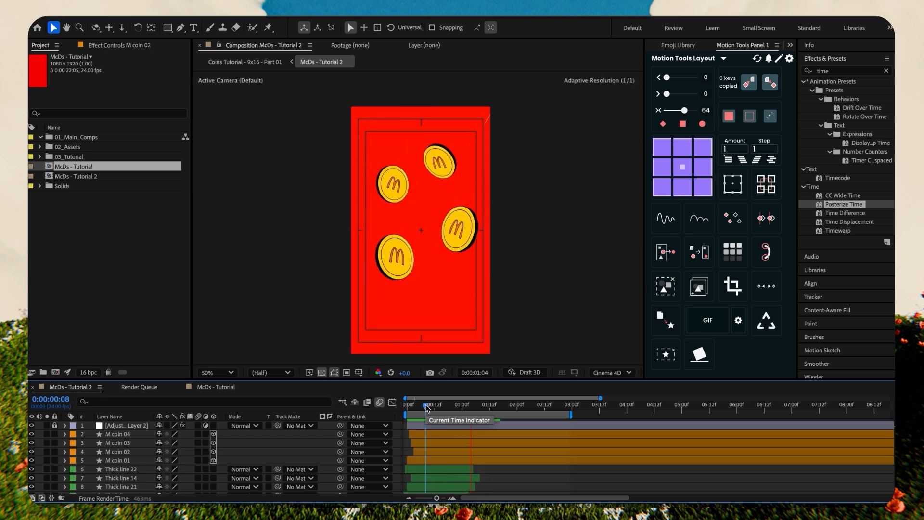
pyautogui.press('space')
pyautogui.press('n')
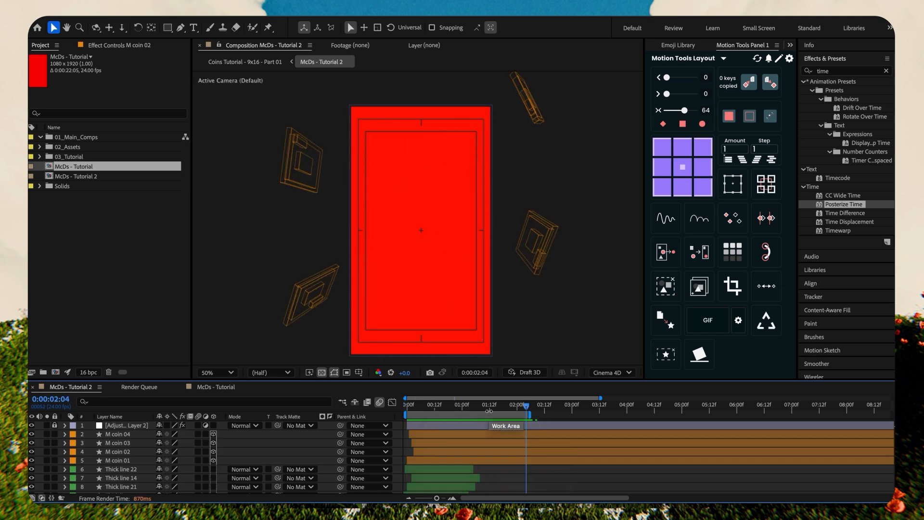
pyautogui.moveTo(460, 406); pyautogui.dragTo(393, 406)
pyautogui.press('space')
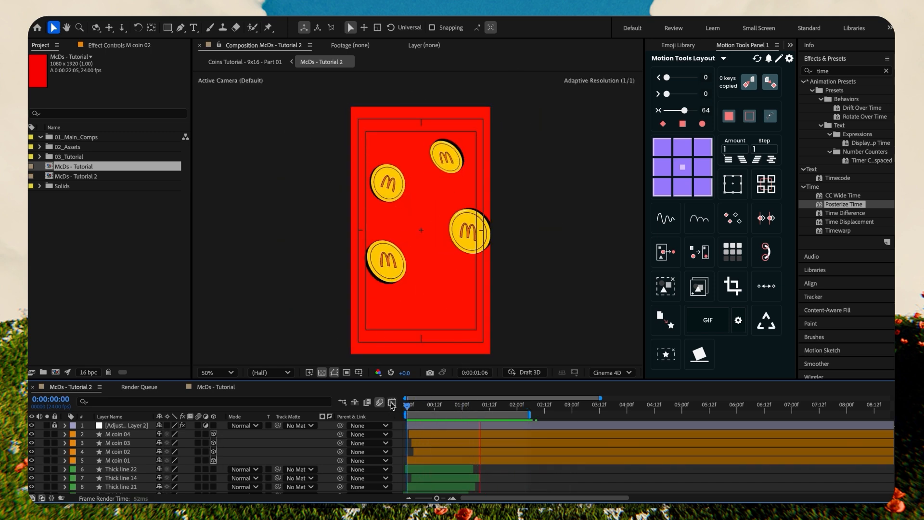
# Step: At 0:00:00:16, draw a small four-point star above the lower-left coin with the Star tool and fill it white (FFFFFF)
pyautogui.click(430, 408)
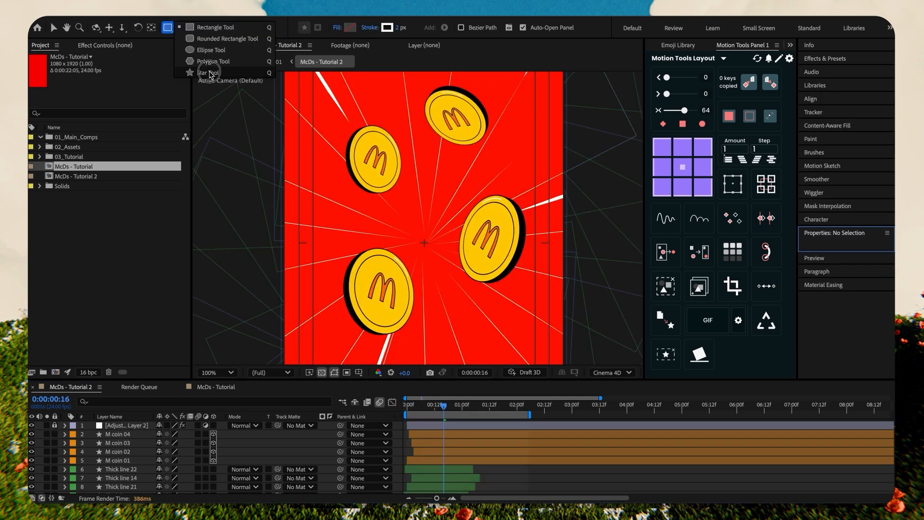
pyautogui.click(210, 73)
pyautogui.moveTo(395, 252); pyautogui.dragTo(405, 264)
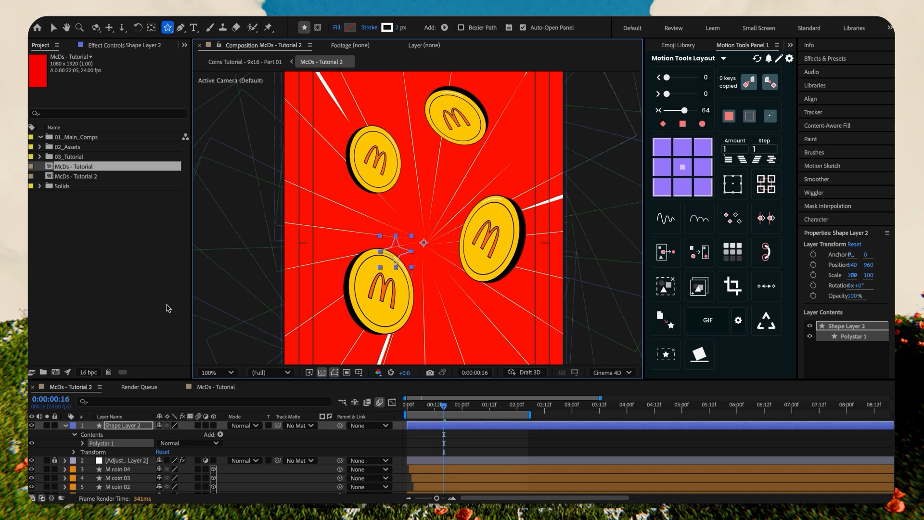
pyautogui.click(352, 30)
pyautogui.moveTo(419, 242); pyautogui.dragTo(322, 163)
pyautogui.click(567, 201)
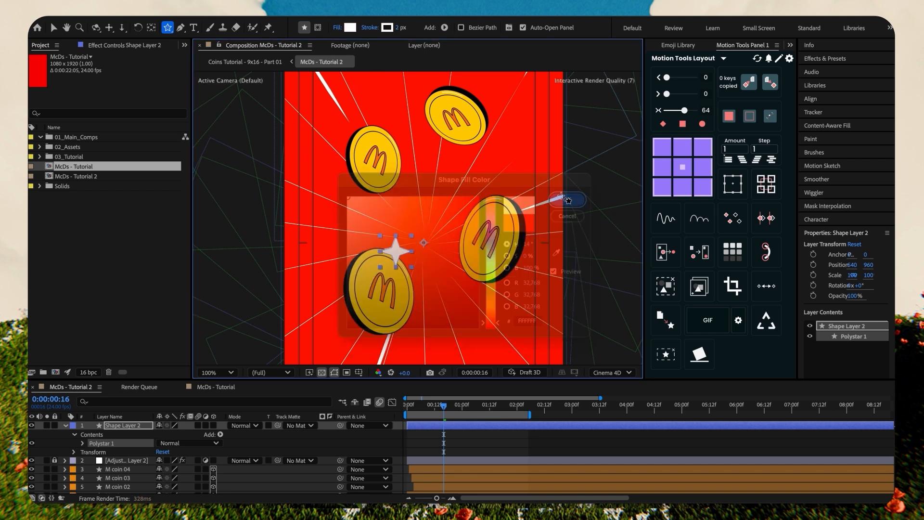
# Step: Reduce the inner radius in the star's Polystar Path to make its four points thin and sharp
pyautogui.click(55, 27)
pyautogui.click(82, 443)
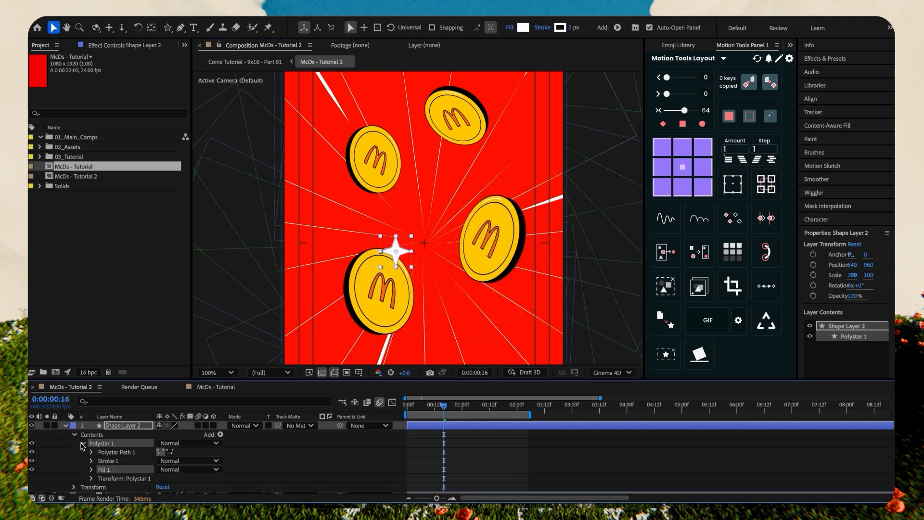
pyautogui.click(91, 452)
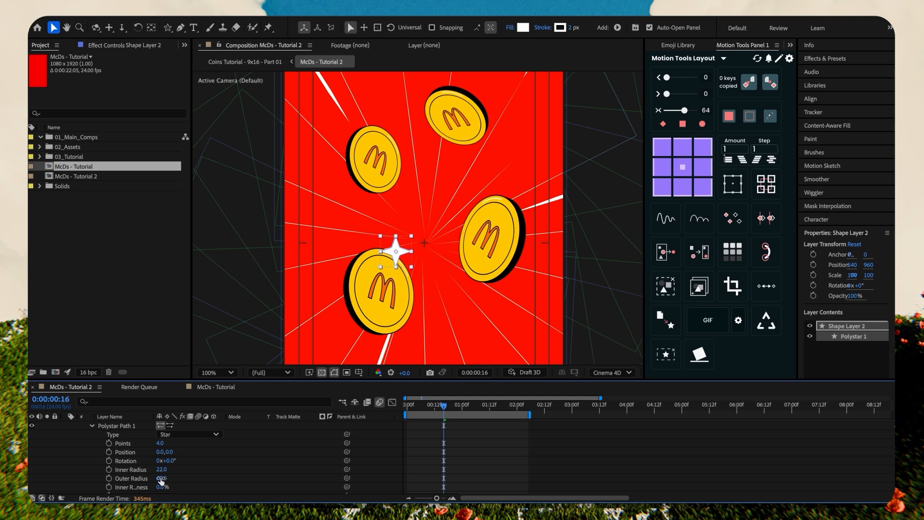
pyautogui.scroll(-2, 161, 480)
pyautogui.moveTo(159, 449)
pyautogui.mouseDown()
pyautogui.moveTo(195, 456)
pyautogui.moveTo(158, 436)
pyautogui.mouseUp()
# Step: Scale the star to 68%, centre its anchor point and place it on the upper-right rim of the lower-left coin
pyautogui.press('s')
pyautogui.click(693, 168)
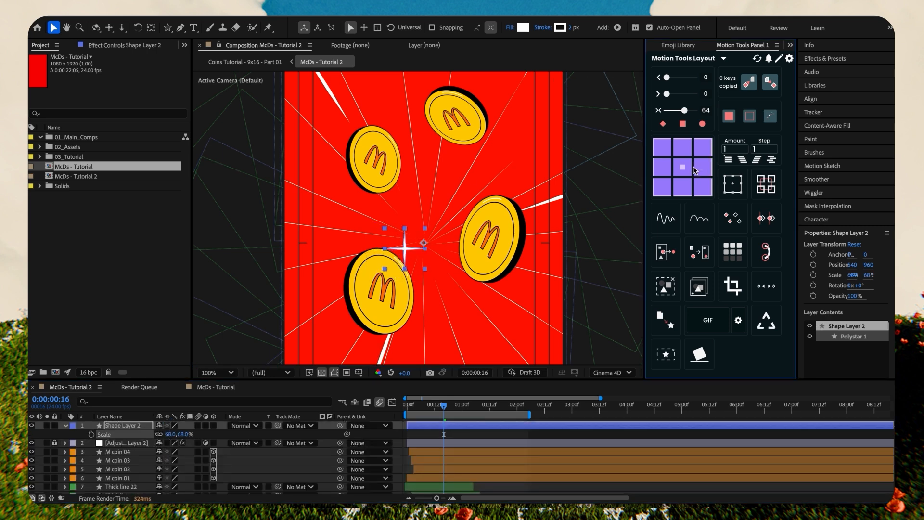
pyautogui.moveTo(406, 252); pyautogui.dragTo(402, 264)
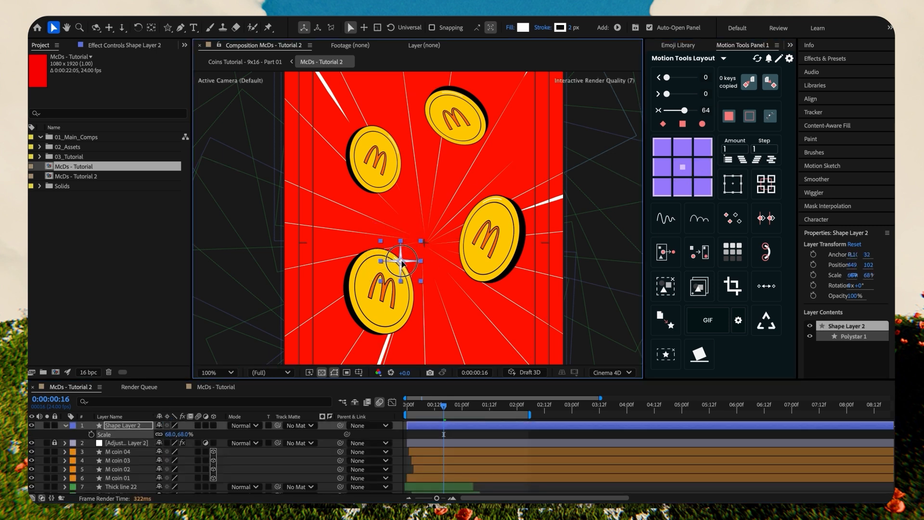
# Step: Trim the star layer to a short clip and keyframe its Scale from 0% up to 68% and back to 0%
pyautogui.hotkey('ctrl', 'd')
pyautogui.press('Delete')
pyautogui.moveTo(438, 426)
pyautogui.mouseDown()
pyautogui.moveTo(464, 428)
pyautogui.moveTo(438, 435)
pyautogui.mouseUp()
pyautogui.press('s')
pyautogui.press('s')
pyautogui.click(91, 434)
pyautogui.click(452, 436)
pyautogui.write('0')
pyautogui.press('Return')
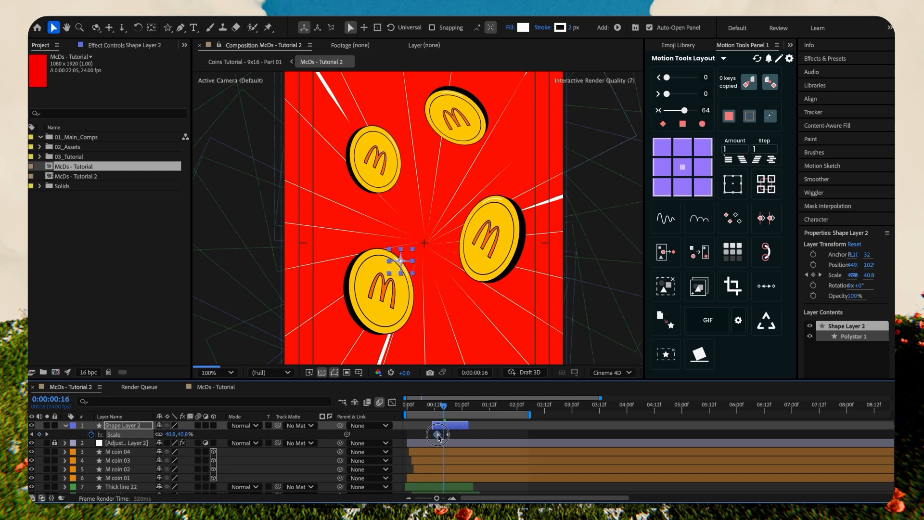
pyautogui.click(457, 407)
pyautogui.hotkey('ctrl', 'c')
pyautogui.hotkey('ctrl', 'v')
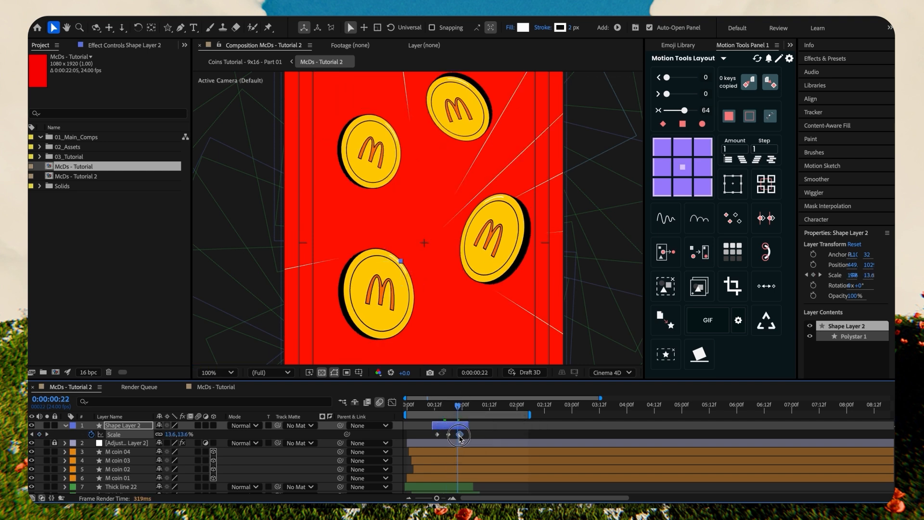
# Step: Keyframe the star's Rotation to reach 90° and apply Easy Ease to all its Scale and Rotation keyframes
pyautogui.hotkey('alt', 'shift', 'r')
pyautogui.click(170, 435)
pyautogui.write('90')
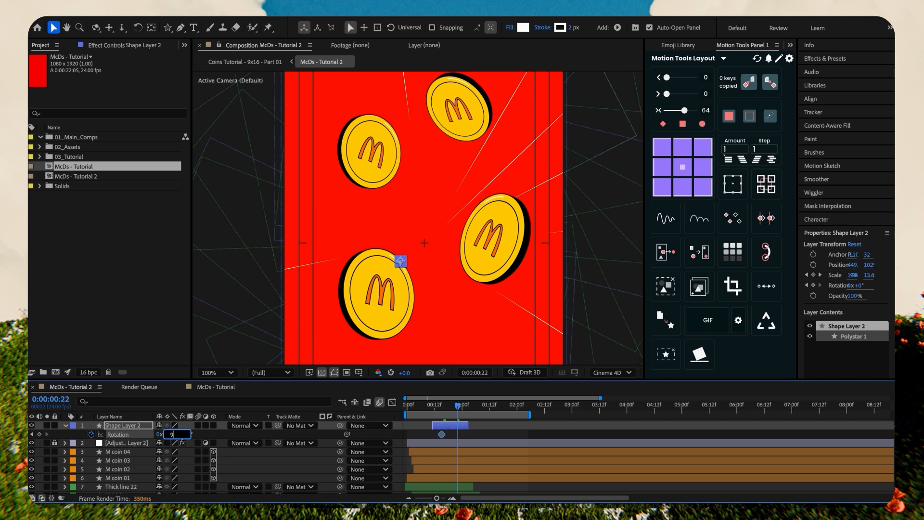
pyautogui.press('Return')
pyautogui.press('u')
pyautogui.moveTo(430, 432); pyautogui.dragTo(471, 447)
pyautogui.press('F9')
# Step: Shift the star layer slightly later, spread its keyframes over more frames and preview the flash
pyautogui.click(429, 405)
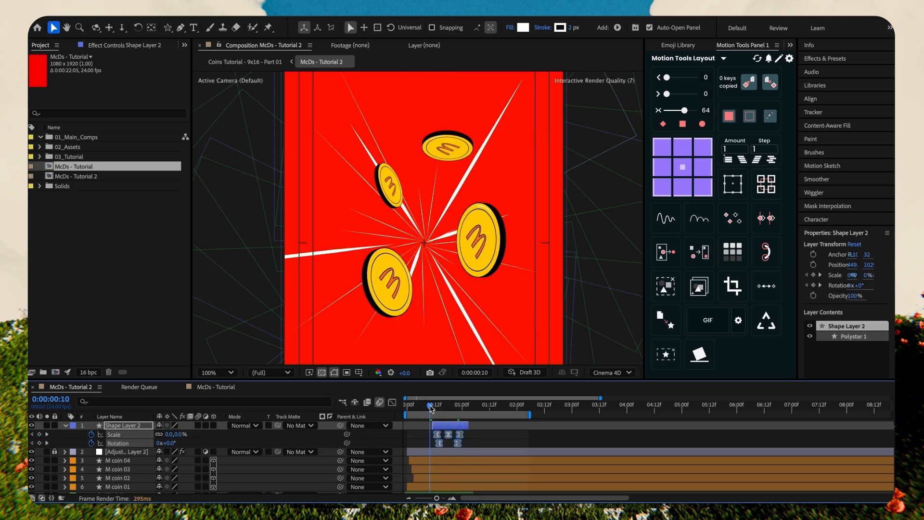
pyautogui.moveTo(497, 433); pyautogui.dragTo(449, 446)
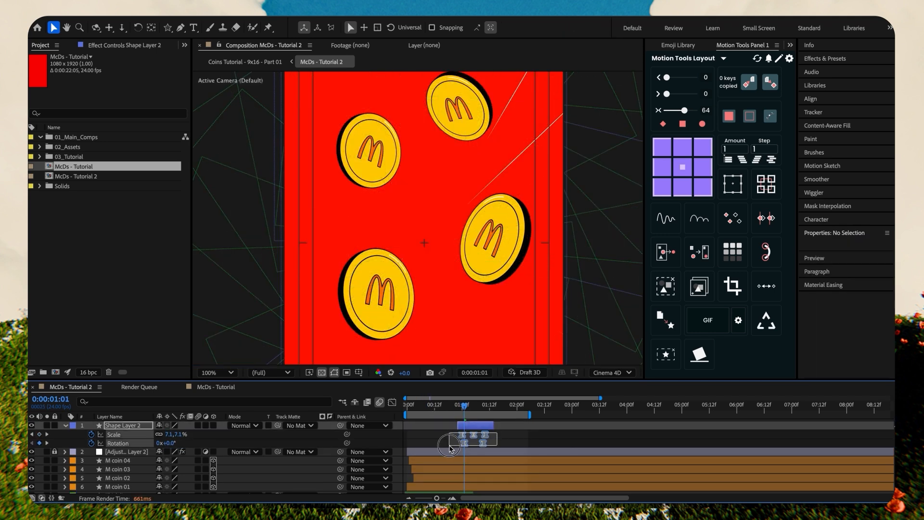
pyautogui.moveTo(486, 435); pyautogui.dragTo(446, 425)
pyautogui.press('super+shift+a')
pyautogui.press(',')
pyautogui.click(454, 407)
pyautogui.press('space')
pyautogui.press('space')
pyautogui.click(438, 406)
pyautogui.press('space')
pyautogui.press('space')
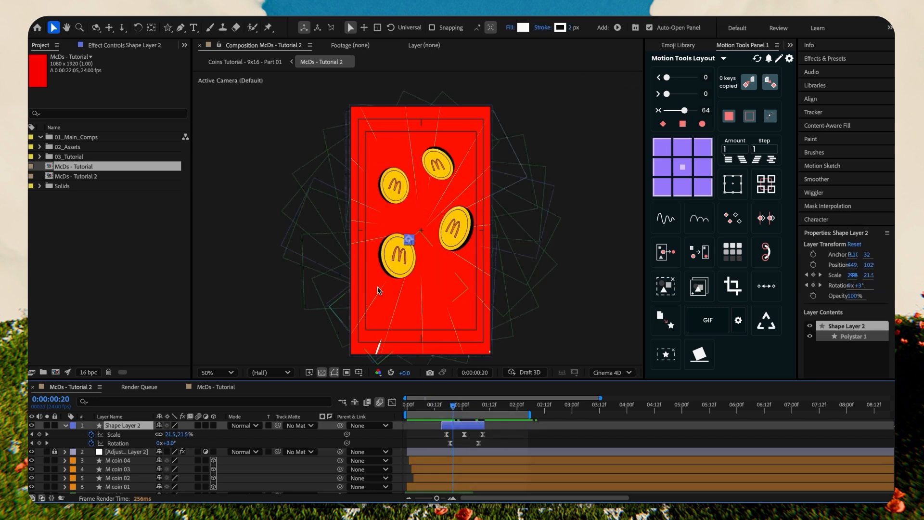
# Step: Move the star layer below the adjustment layer and parent it to M coin 04
pyautogui.click(129, 460)
pyautogui.moveTo(119, 426); pyautogui.dragTo(121, 455)
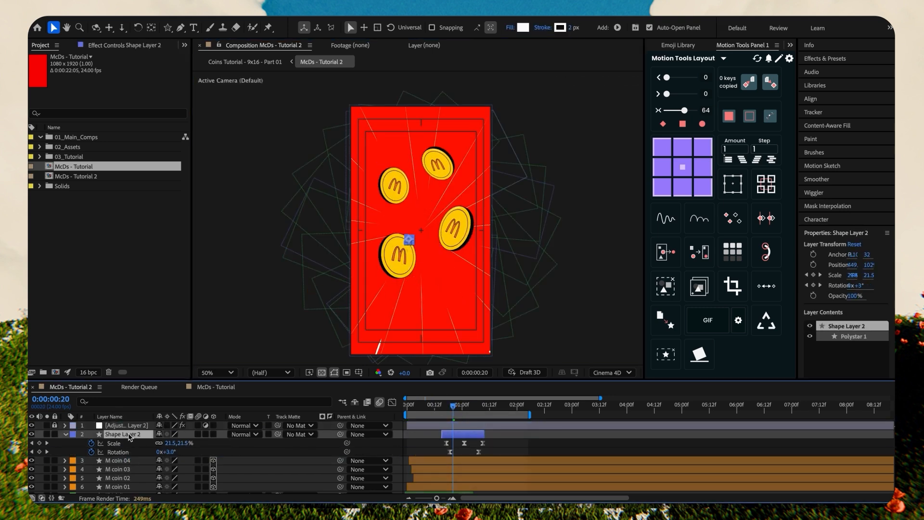
pyautogui.click(65, 434)
pyautogui.moveTo(340, 434); pyautogui.dragTo(125, 443)
# Step: Make the star layer 3D, reposition it on the lower-left coin's upper-right rim and preview it
pyautogui.moveTo(367, 274); pyautogui.dragTo(408, 243)
pyautogui.click(213, 434)
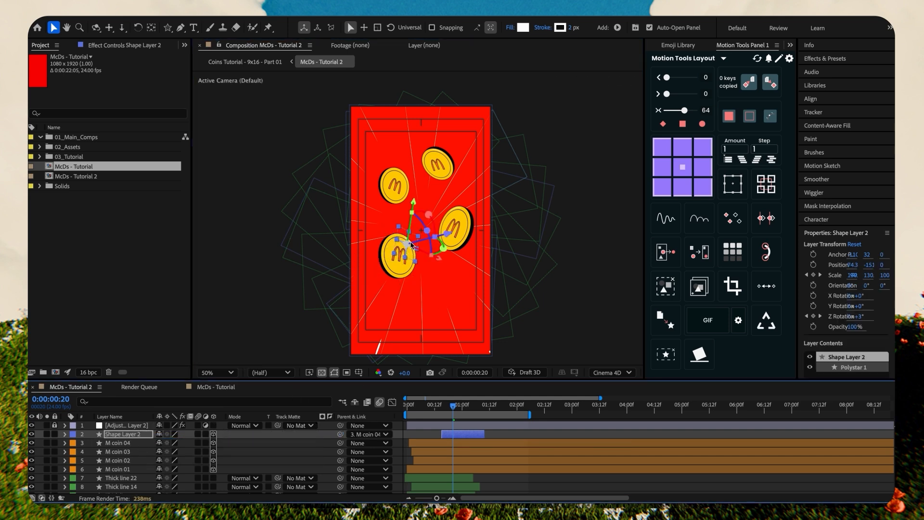
pyautogui.click(584, 299)
pyautogui.moveTo(408, 245); pyautogui.dragTo(411, 242)
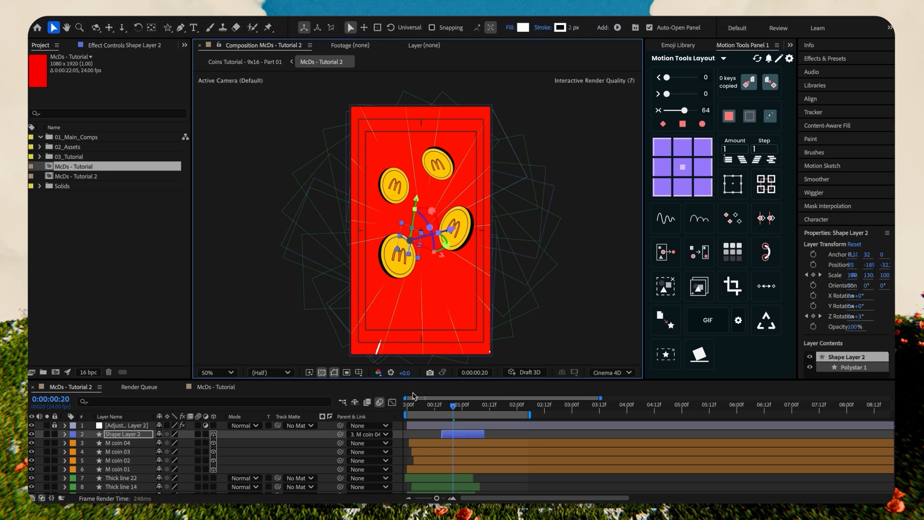
pyautogui.click(439, 407)
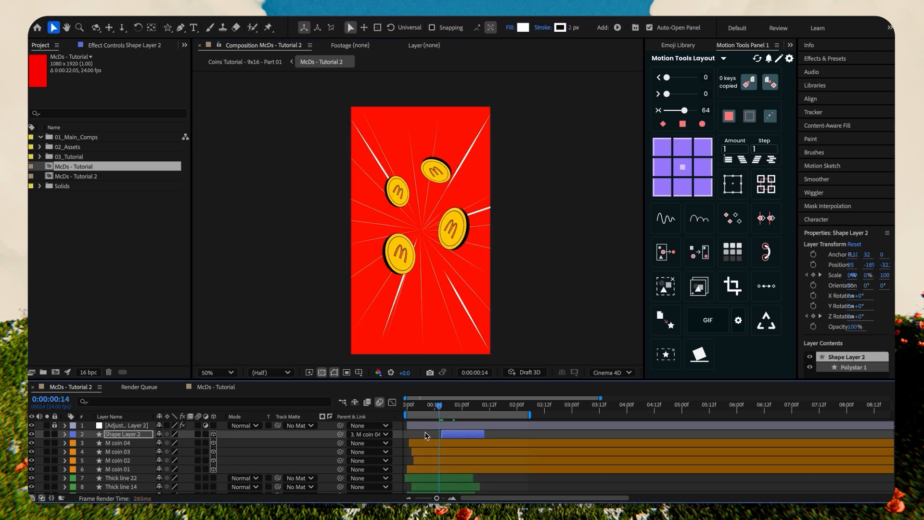
pyautogui.click(449, 407)
pyautogui.click(579, 345)
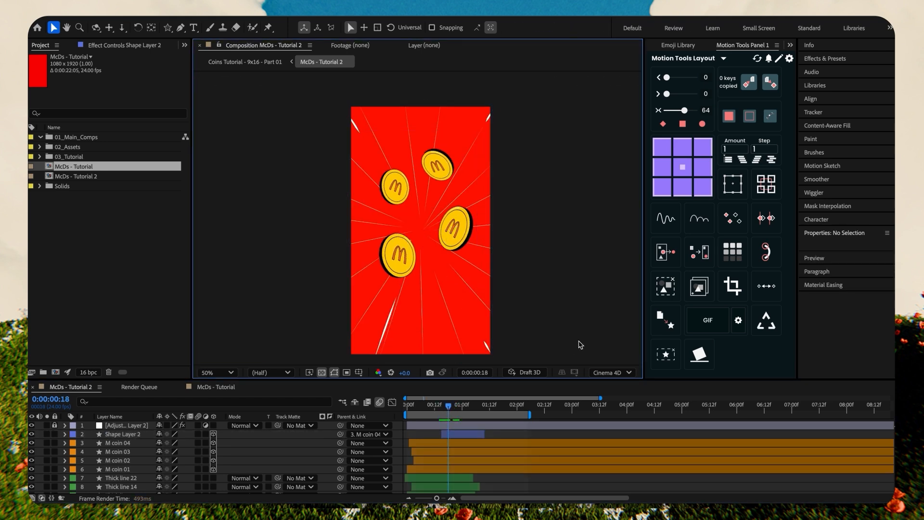
pyautogui.press('space')
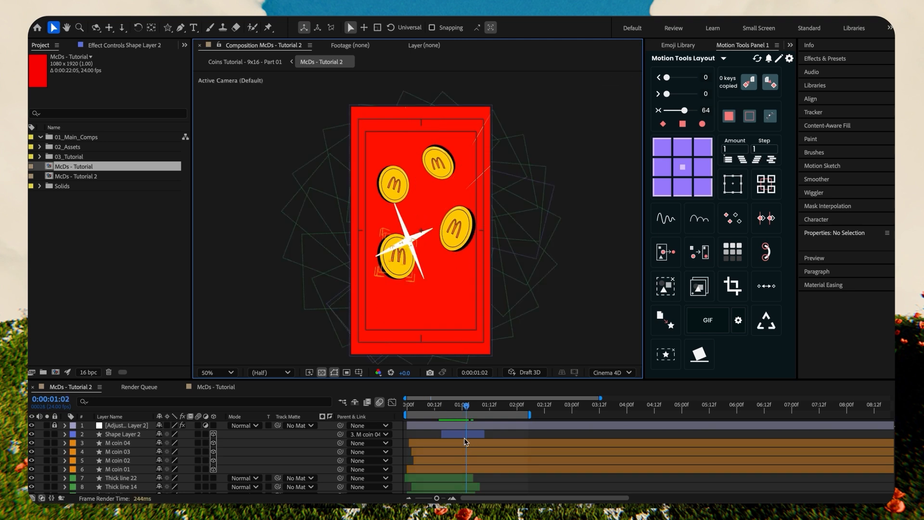
# Step: Reduce the star's middle Scale keyframe at 0:00:01:01 to 90.2% and preview the sparkle
pyautogui.click(467, 435)
pyautogui.press('s')
pyautogui.moveTo(467, 407); pyautogui.dragTo(464, 407)
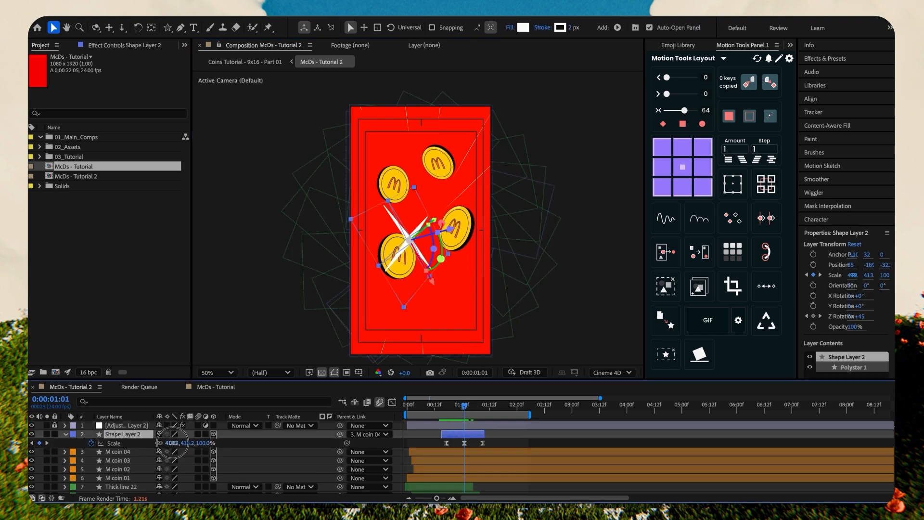
pyautogui.moveTo(172, 443); pyautogui.dragTo(15, 413)
pyautogui.click(579, 312)
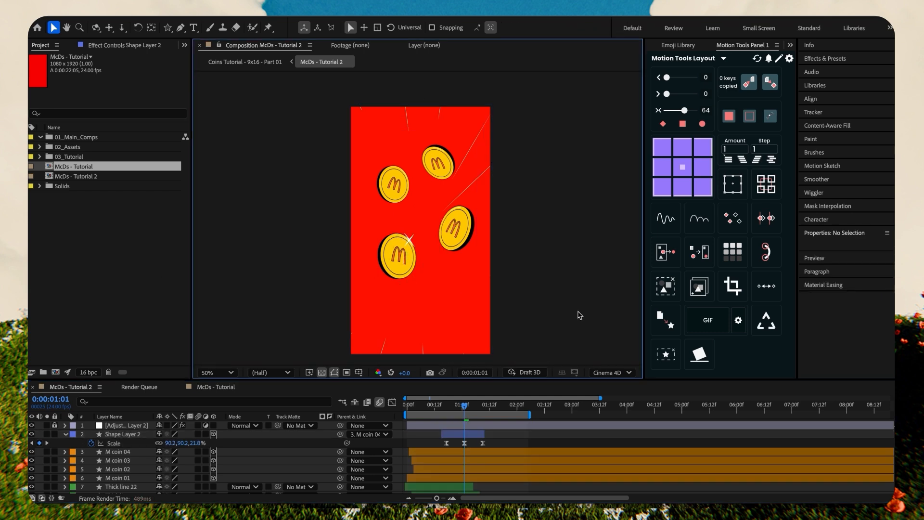
pyautogui.press('space')
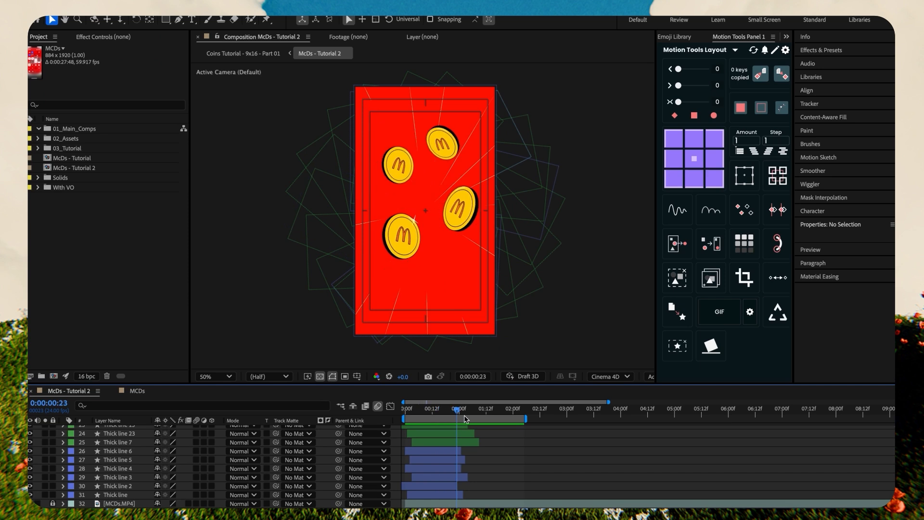
# Step: Review the coin and line burst in the MCDs reference composition, then return to McDs - Tutorial 2
pyautogui.moveTo(451, 409); pyautogui.dragTo(424, 404)
pyautogui.click(137, 391)
pyautogui.press('space')
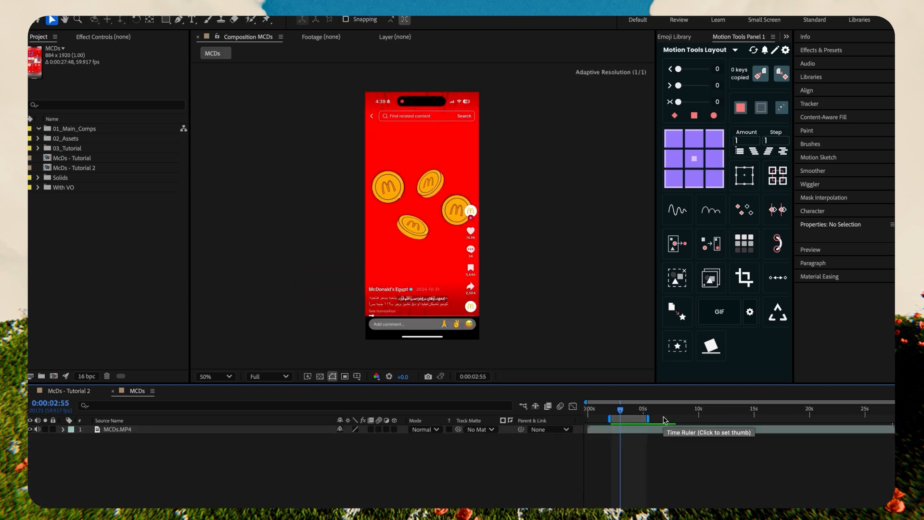
pyautogui.click(617, 414)
pyautogui.moveTo(617, 413); pyautogui.dragTo(615, 410)
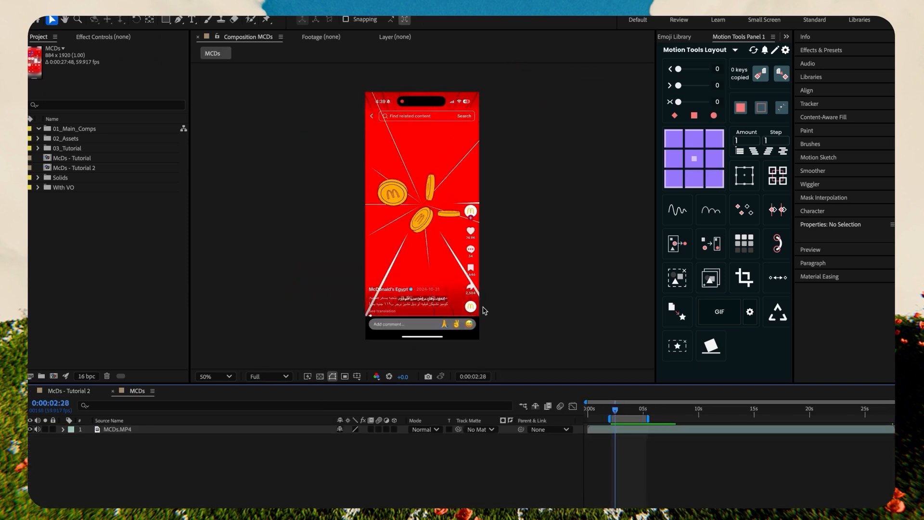
pyautogui.click(68, 391)
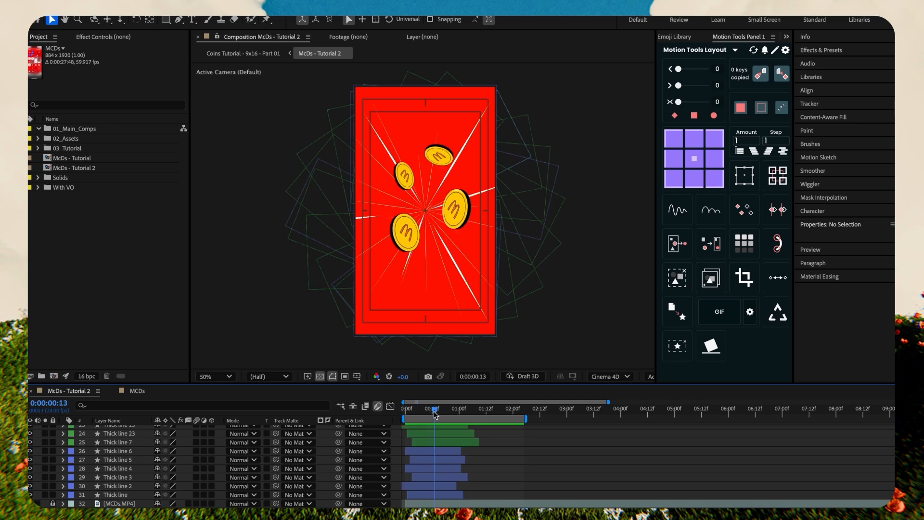
# Step: Delete seven green-labelled line layers, including Thick line 11, 12, 15, 23 and 24
pyautogui.click(428, 435)
pyautogui.scroll(3, 428, 436)
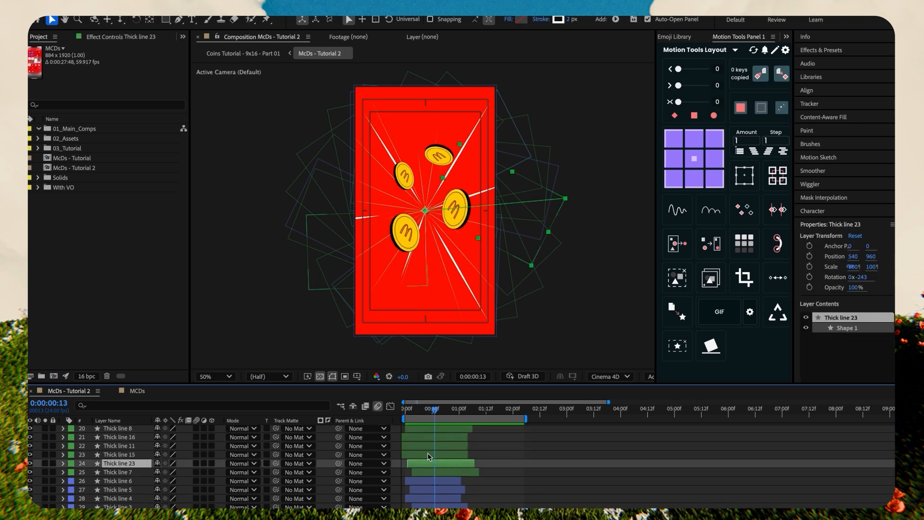
pyautogui.click(429, 456)
pyautogui.click(428, 447)
pyautogui.keyDown('shift'); pyautogui.click(430, 465); pyautogui.keyUp('shift')
pyautogui.scroll(3, 427, 440)
pyautogui.keyDown('super'); pyautogui.click(427, 443); pyautogui.keyUp('super')
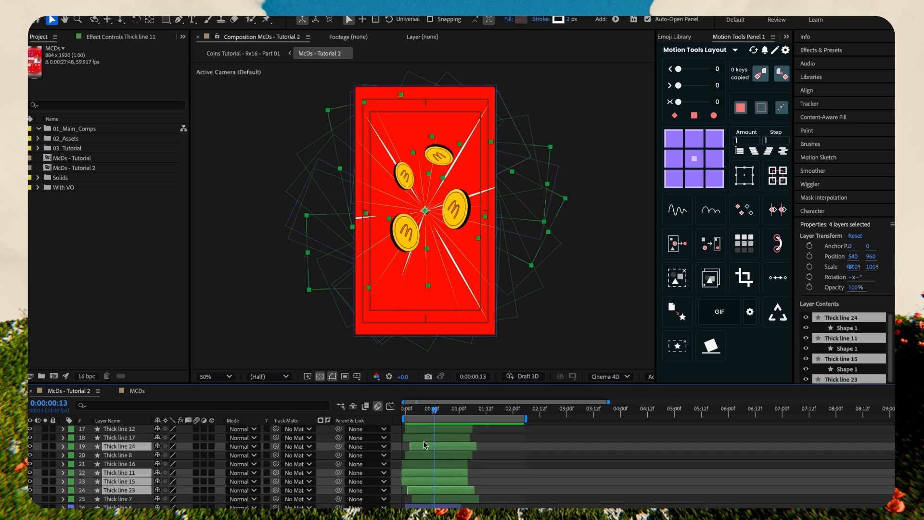
pyautogui.keyDown('super'); pyautogui.click(426, 430); pyautogui.keyUp('super')
pyautogui.scroll(4, 426, 432)
pyautogui.keyDown('super'); pyautogui.click(426, 438); pyautogui.keyUp('super')
pyautogui.press('Delete')
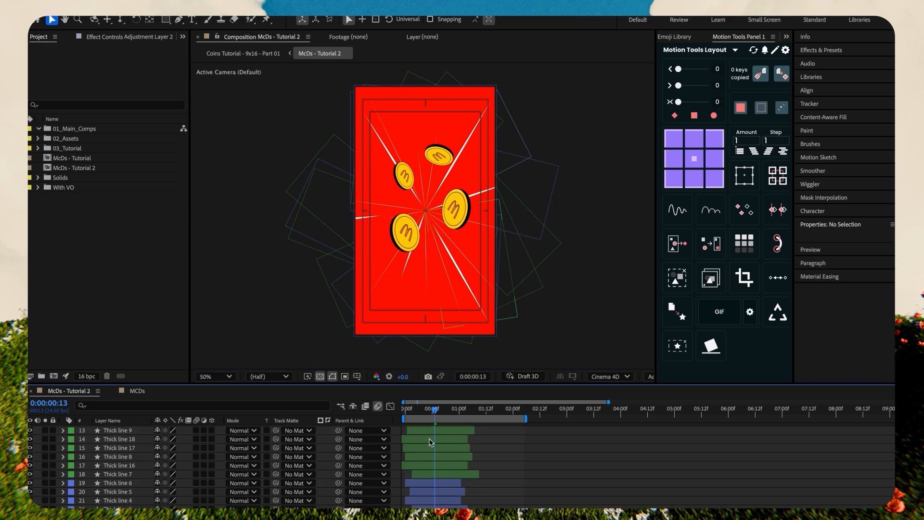
# Step: Remove Thick line 9, 18 and 20, and shift the remaining green line layers about 7 frames later
pyautogui.click(430, 475)
pyautogui.scroll(3, 430, 462)
pyautogui.keyDown('shift'); pyautogui.click(431, 448); pyautogui.keyUp('shift')
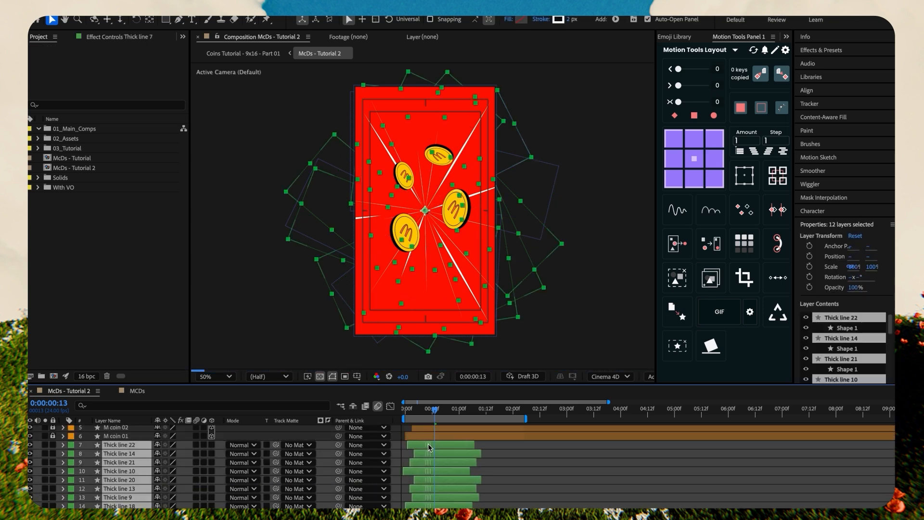
pyautogui.click(493, 471)
pyautogui.moveTo(434, 412)
pyautogui.mouseDown()
pyautogui.moveTo(406, 417)
pyautogui.moveTo(430, 421)
pyautogui.mouseUp()
pyautogui.click(357, 377)
pyautogui.click(385, 386)
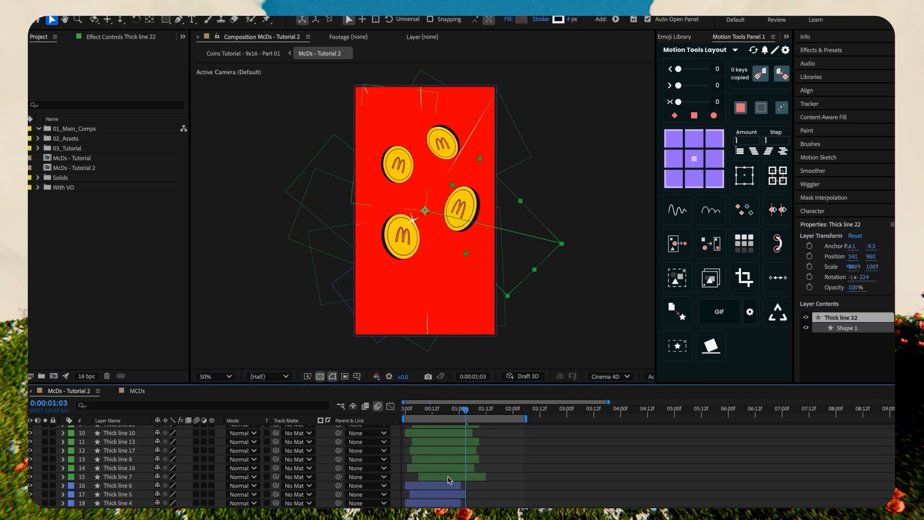
pyautogui.keyDown('shift'); pyautogui.click(449, 477); pyautogui.keyUp('shift')
pyautogui.moveTo(449, 477); pyautogui.dragTo(458, 478)
pyautogui.click(532, 475)
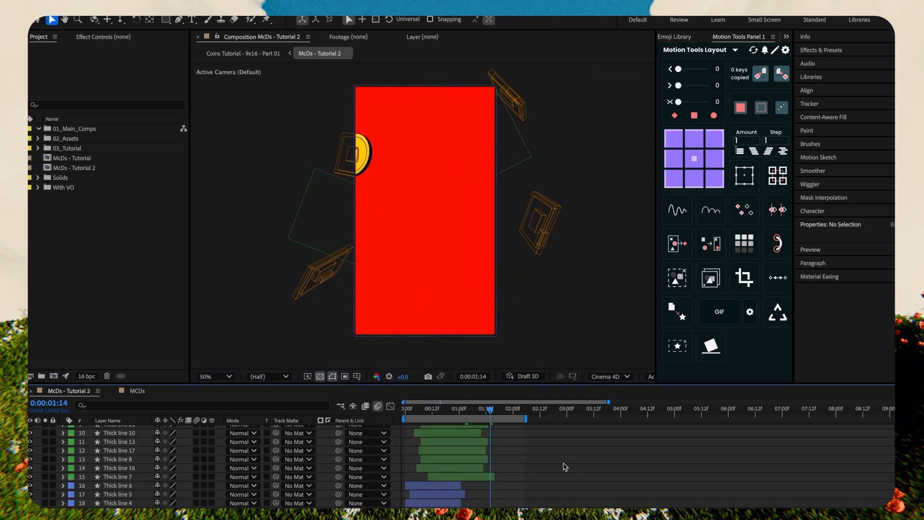
# Step: At 0:00:01:14, add a white text layer reading TEXT in Anton Regular and set its font size to 213 px
pyautogui.scroll(5, 565, 466)
pyautogui.click(192, 19)
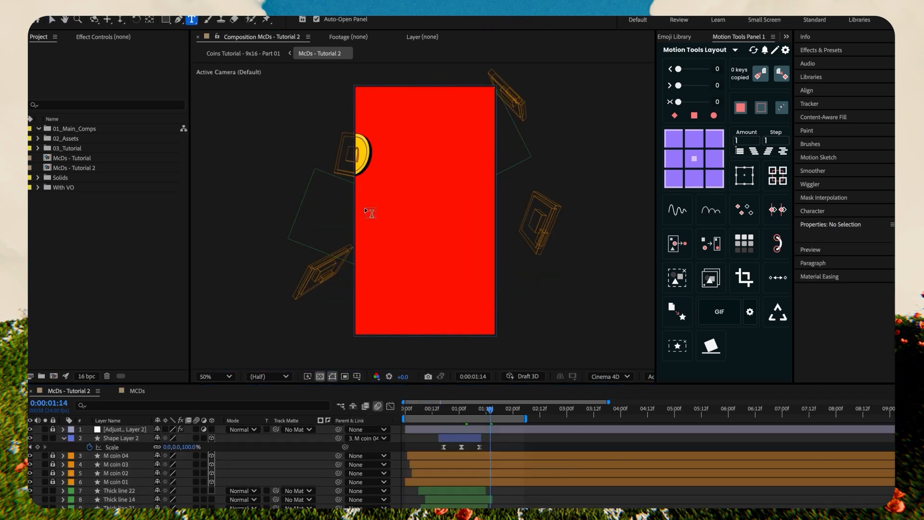
pyautogui.click(406, 198)
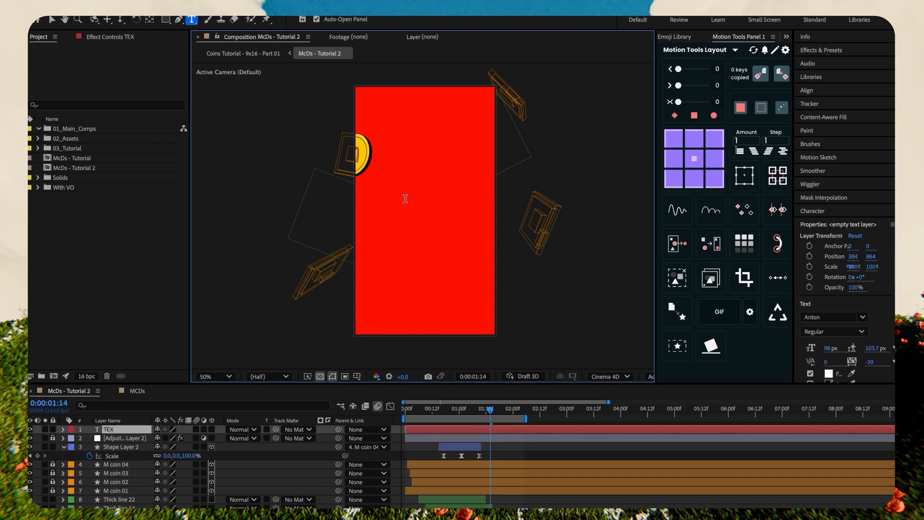
pyautogui.click(52, 21)
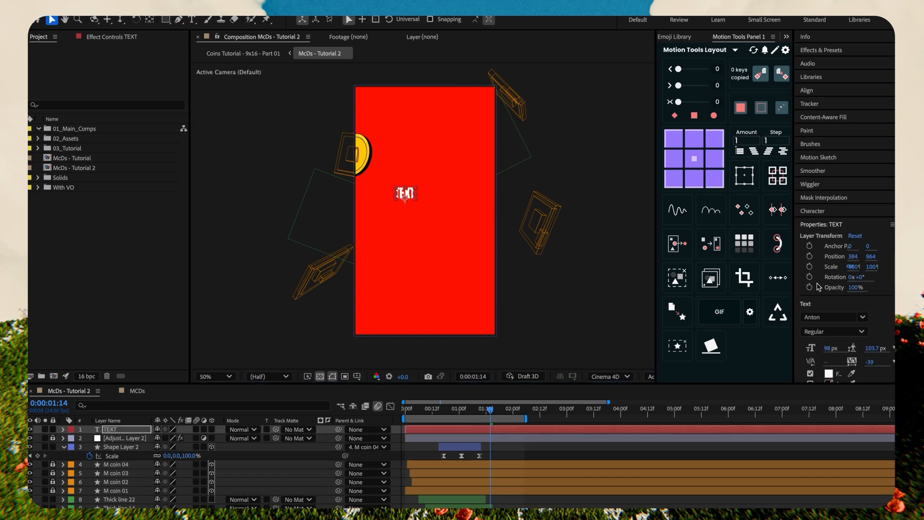
pyautogui.moveTo(825, 349); pyautogui.dragTo(869, 353)
# Step: Centre the text layer's anchor point and align the text horizontally to the centre of the composition
pyautogui.click(694, 159)
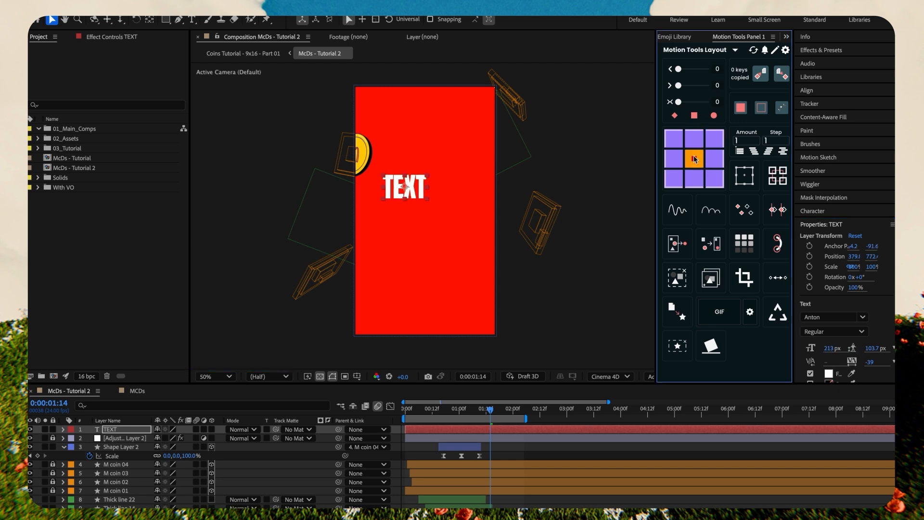
pyautogui.click(813, 90)
pyautogui.click(821, 123)
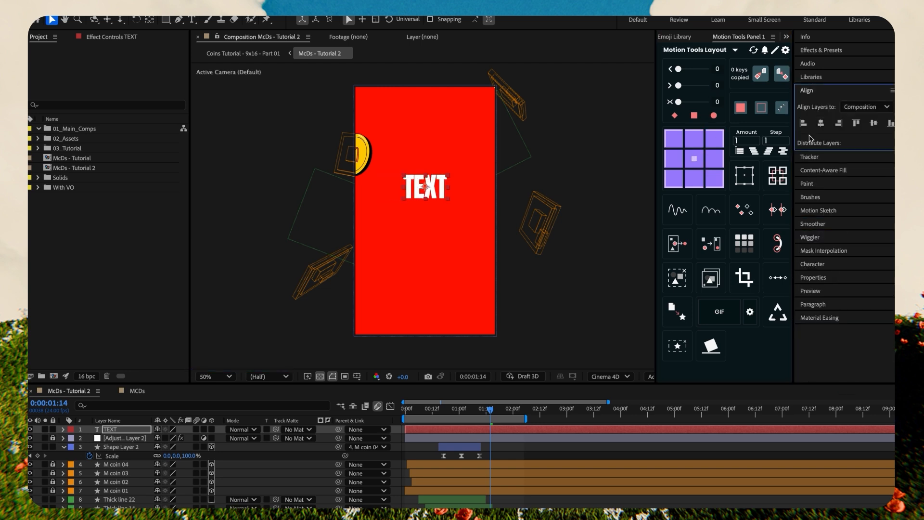
pyautogui.click(808, 92)
# Step: Set the text's stroke to 6 px with All Fills Over All Strokes
pyautogui.click(814, 212)
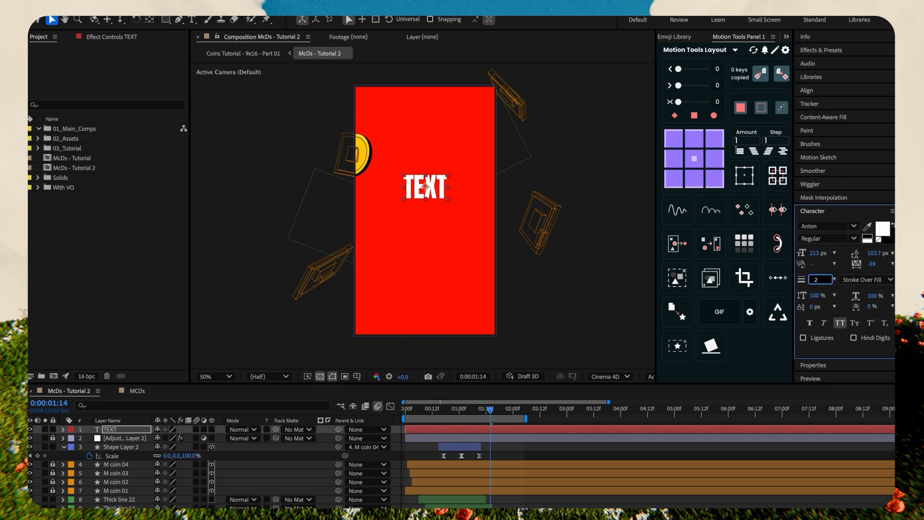
pyautogui.press('Return')
pyautogui.click(869, 280)
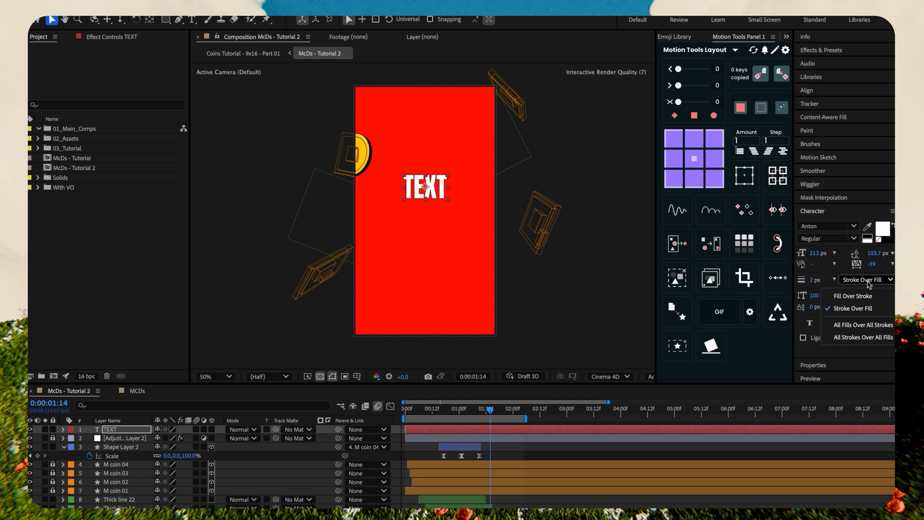
pyautogui.click(874, 322)
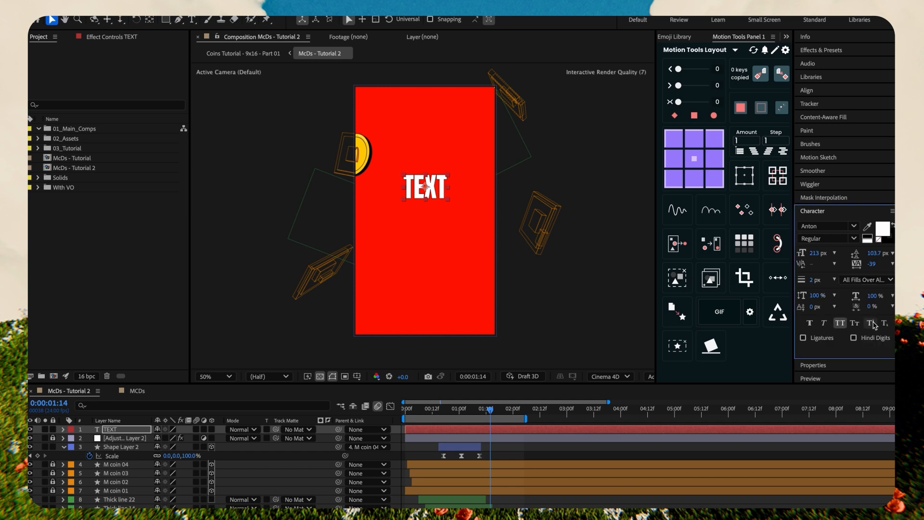
pyautogui.write('4')
pyautogui.press('Return')
pyautogui.click(813, 283)
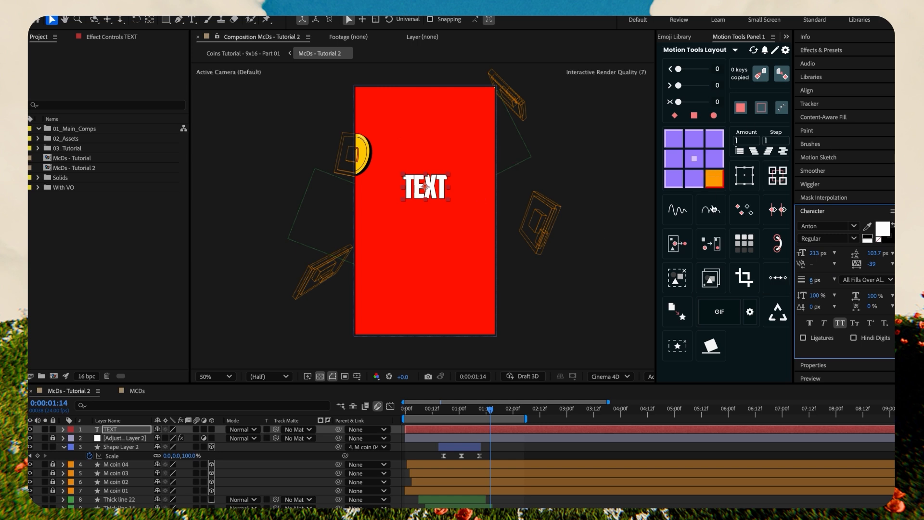
# Step: Set the TEXT layer's font size to 287 px and move its anchor point to the bottom centre
pyautogui.moveTo(839, 252); pyautogui.dragTo(853, 251)
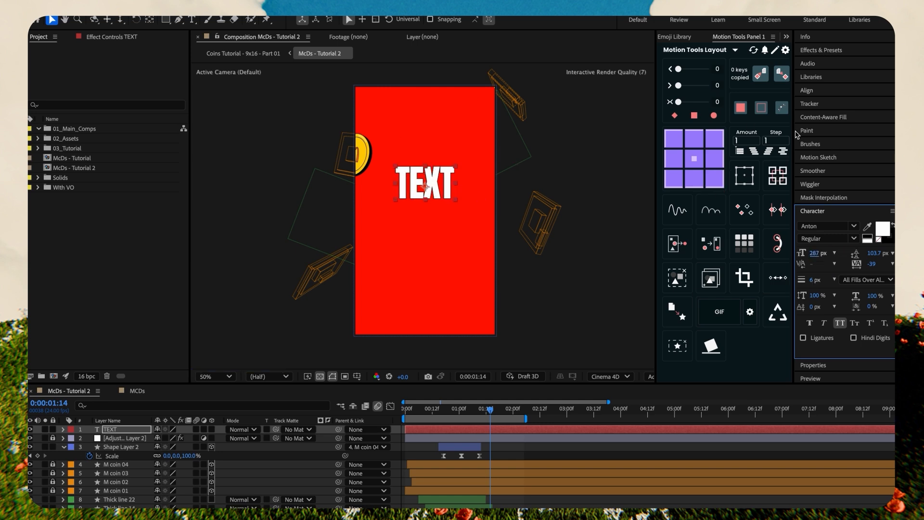
pyautogui.click(694, 179)
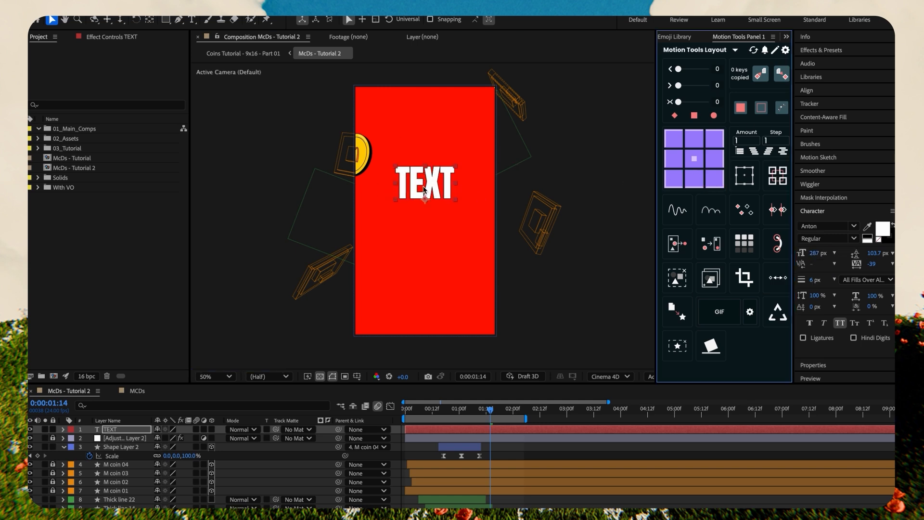
# Step: Place a duplicate of the text directly beneath the original and stack both around the composition's centre using the title/action-safe guides
pyautogui.moveTo(424, 189); pyautogui.dragTo(425, 234)
pyautogui.hotkey('ctrl', 'd')
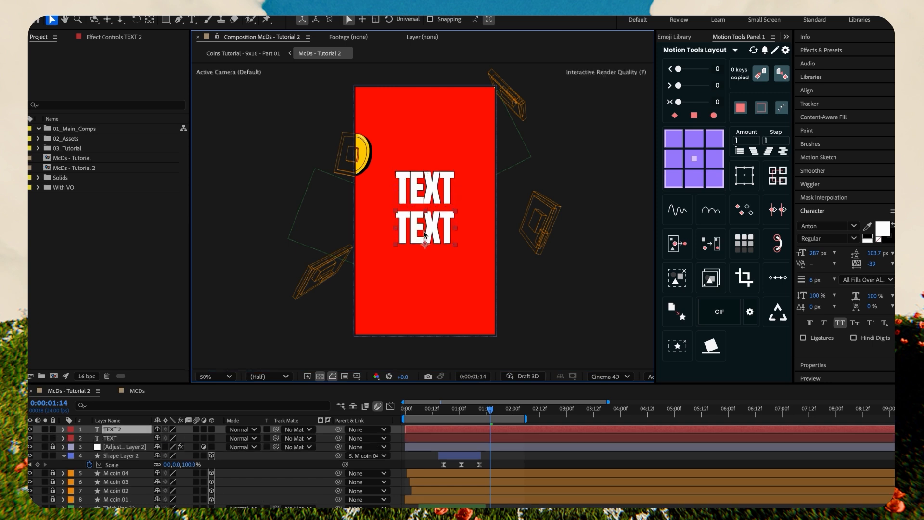
pyautogui.click(356, 376)
pyautogui.click(381, 385)
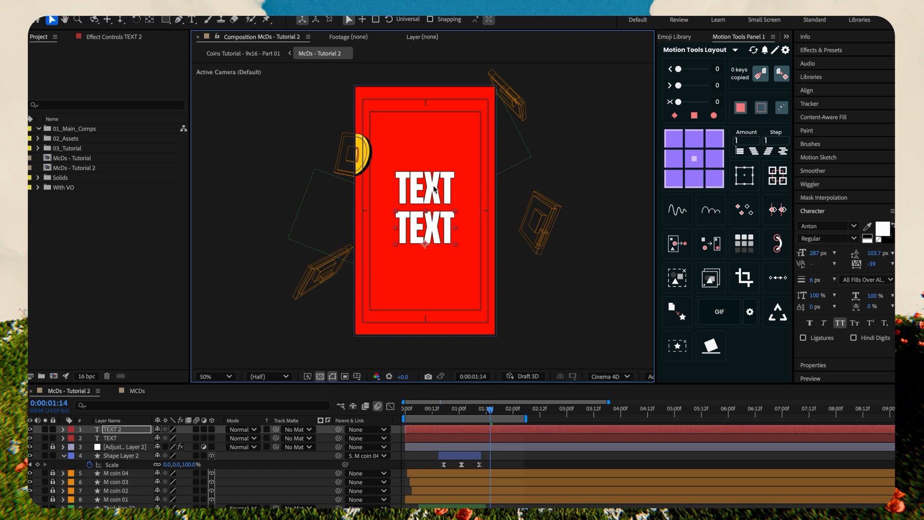
pyautogui.moveTo(434, 187); pyautogui.dragTo(434, 191)
# Step: Set the lower text's anchor point to its top centre and move both text layers below Adjustment Layer 2
pyautogui.click(430, 235)
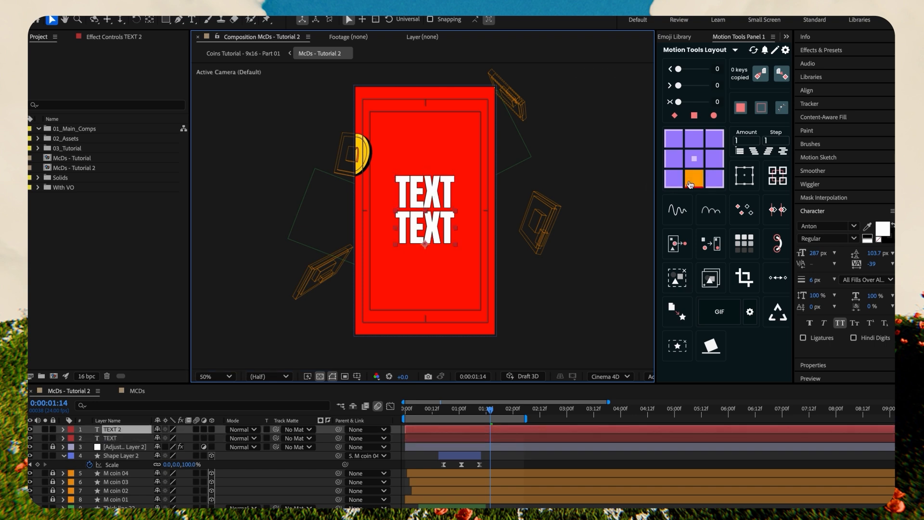
pyautogui.click(694, 139)
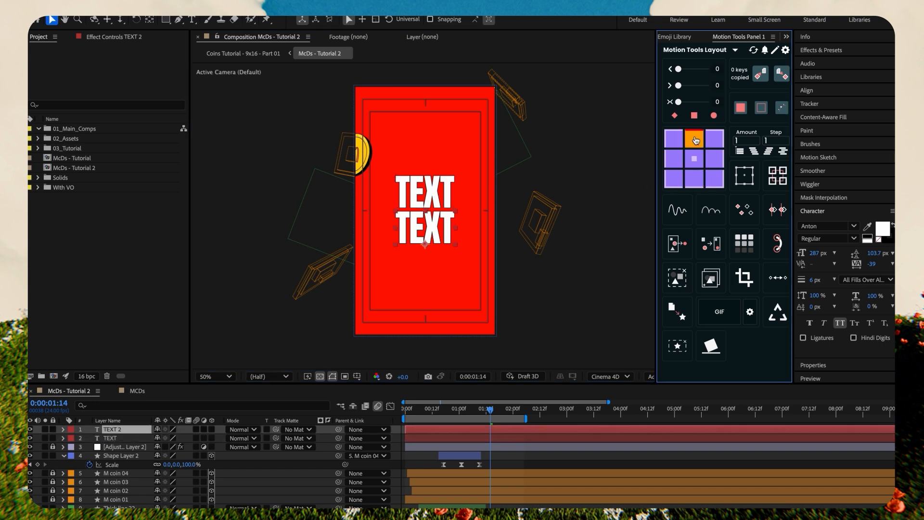
pyautogui.keyDown('shift'); pyautogui.click(405, 197); pyautogui.keyUp('shift')
pyautogui.moveTo(114, 441); pyautogui.dragTo(113, 448)
# Step: Trim both text layers to start at about 0:00:01:05 and keyframe their scale from 0% there to 100% at 0:00:01:14
pyautogui.press('s')
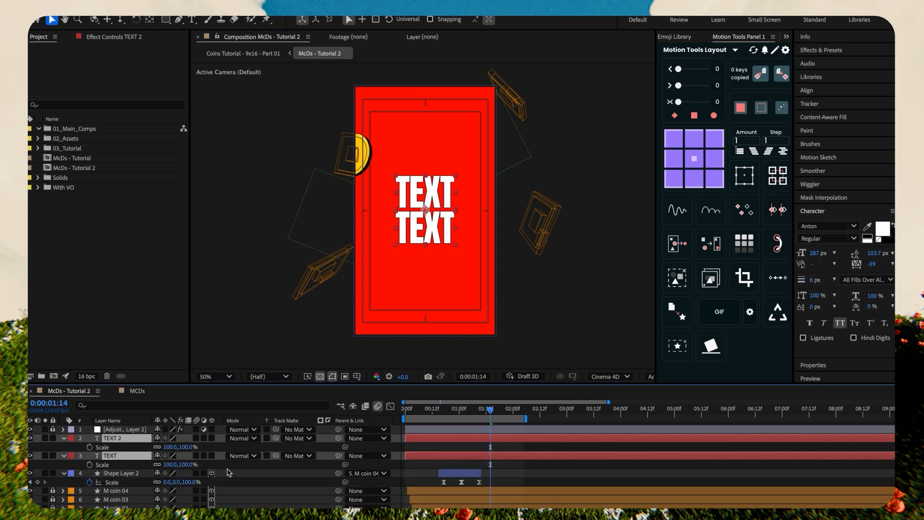
pyautogui.click(90, 465)
pyautogui.moveTo(405, 439); pyautogui.dragTo(466, 432)
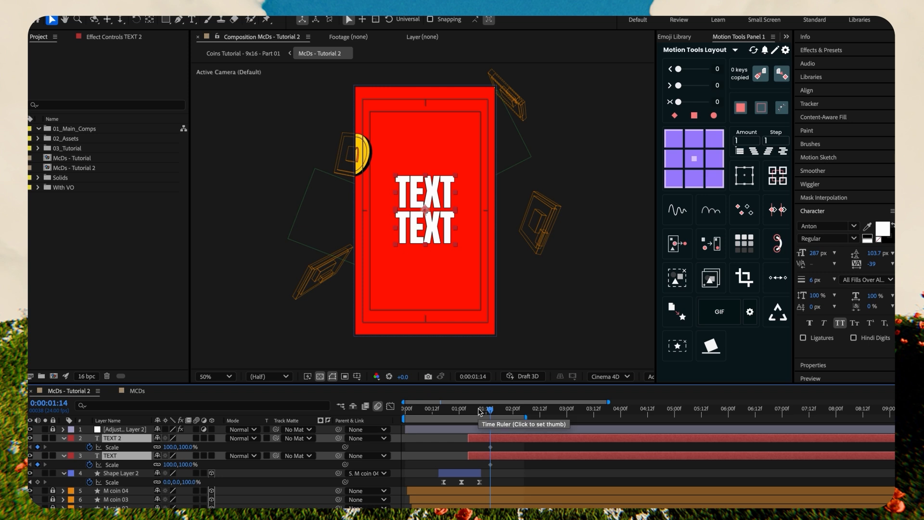
pyautogui.click(471, 410)
pyautogui.click(171, 447)
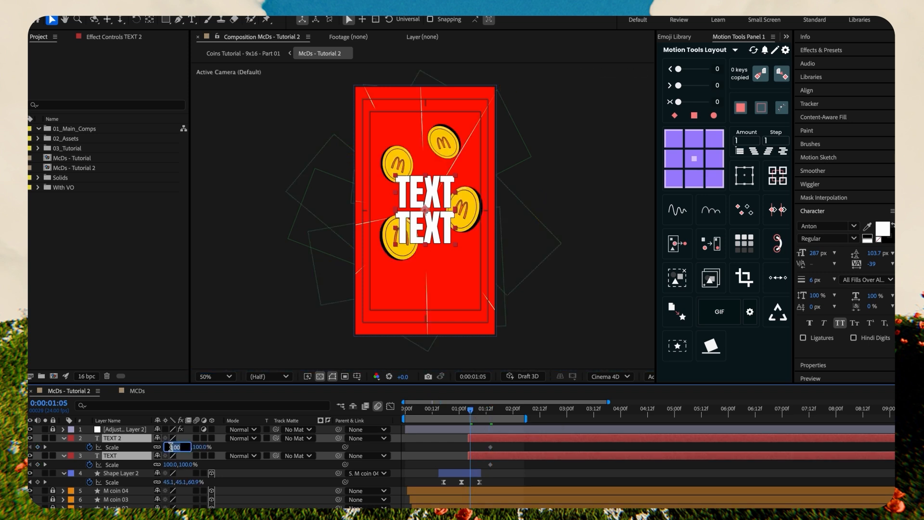
pyautogui.press('Return')
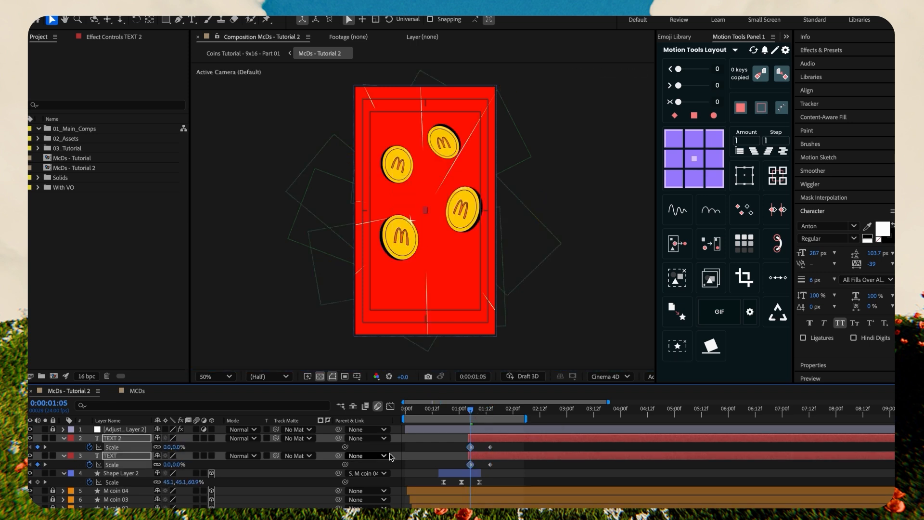
# Step: Apply easy ease to the scale keyframes of both text layers and check their speed curve in the graph editor
pyautogui.moveTo(472, 411); pyautogui.dragTo(491, 418)
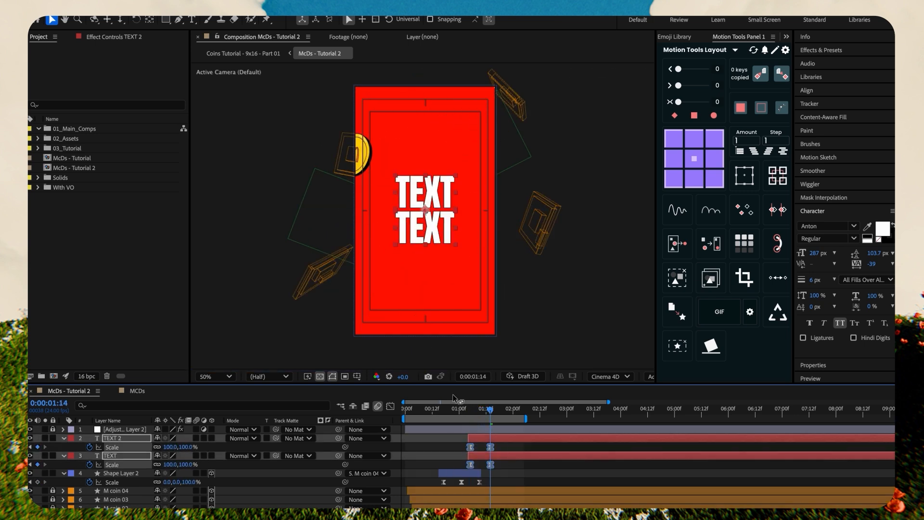
pyautogui.click(391, 407)
pyautogui.moveTo(508, 480); pyautogui.dragTo(481, 502)
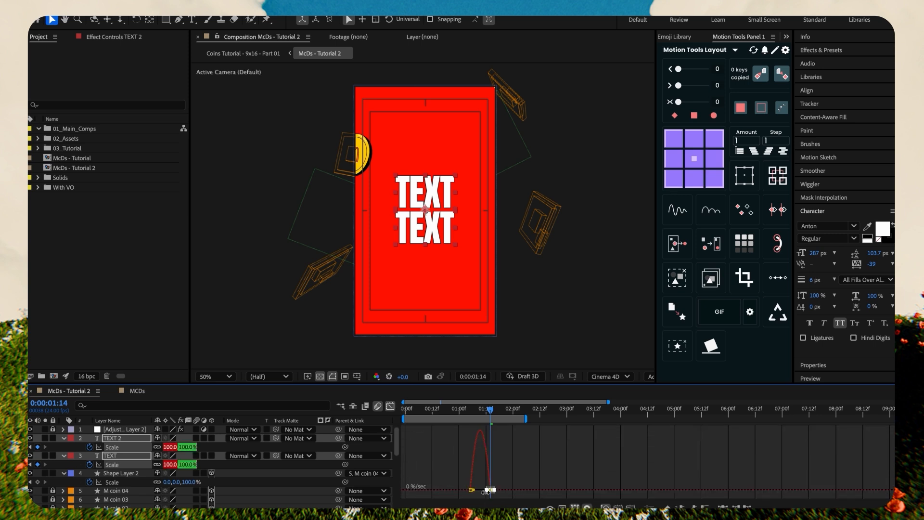
pyautogui.press('=')
pyautogui.press('=')
pyautogui.moveTo(512, 471); pyautogui.dragTo(469, 505)
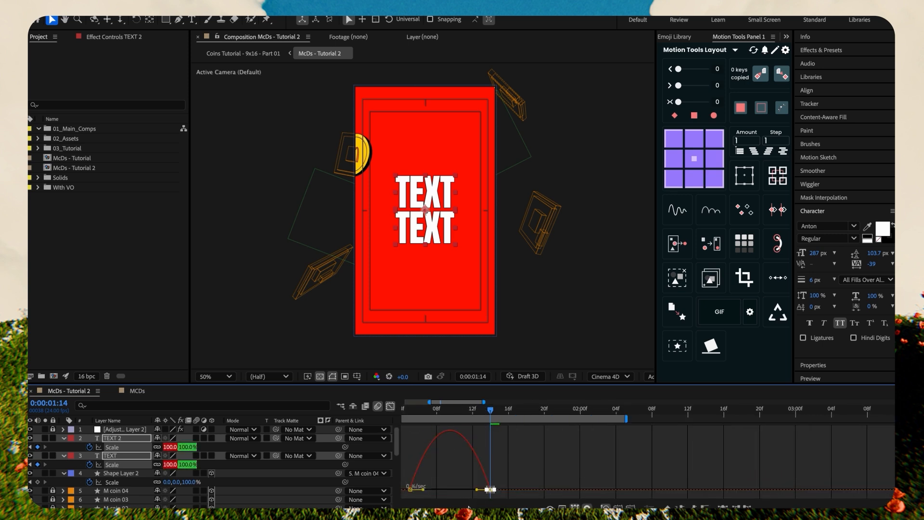
pyautogui.click(390, 406)
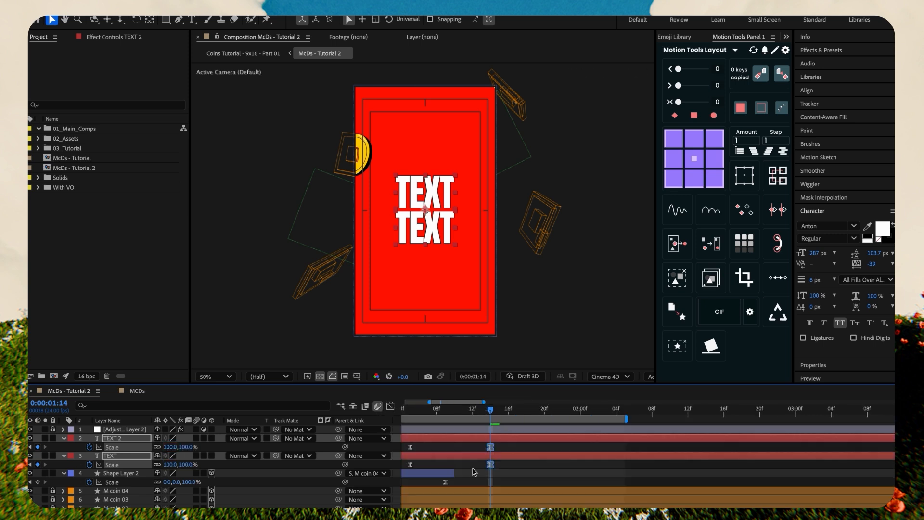
# Step: Stagger the text layers to start at 0:00:00:23 for TEXT and 0:00:01:01 for TEXT 2, and place both below M coin 01
pyautogui.press('-')
pyautogui.moveTo(629, 450); pyautogui.dragTo(595, 474)
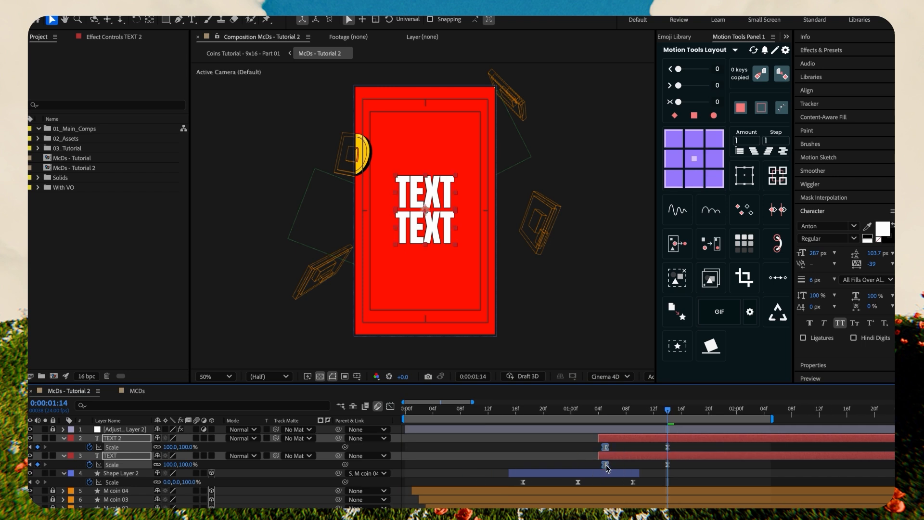
pyautogui.click(595, 452)
pyautogui.click(606, 440)
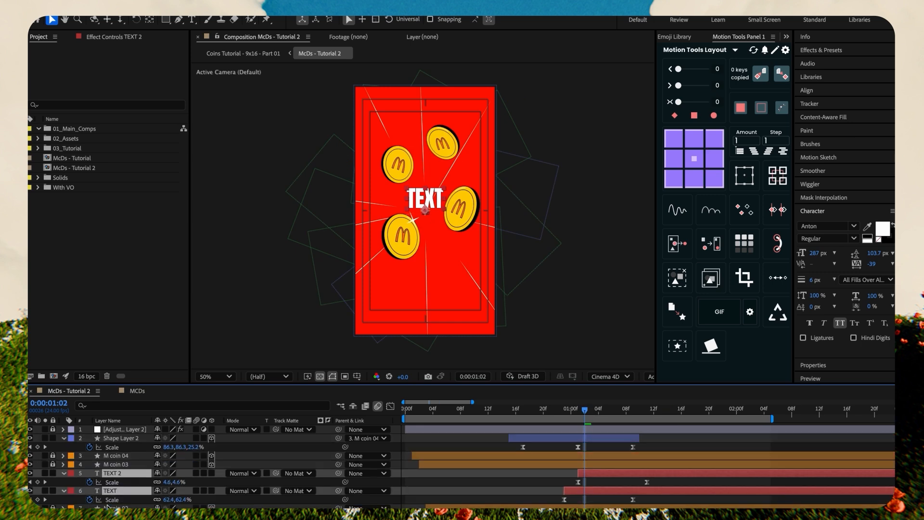
pyautogui.scroll(-2, 111, 493)
pyautogui.moveTo(113, 461); pyautogui.dragTo(112, 488)
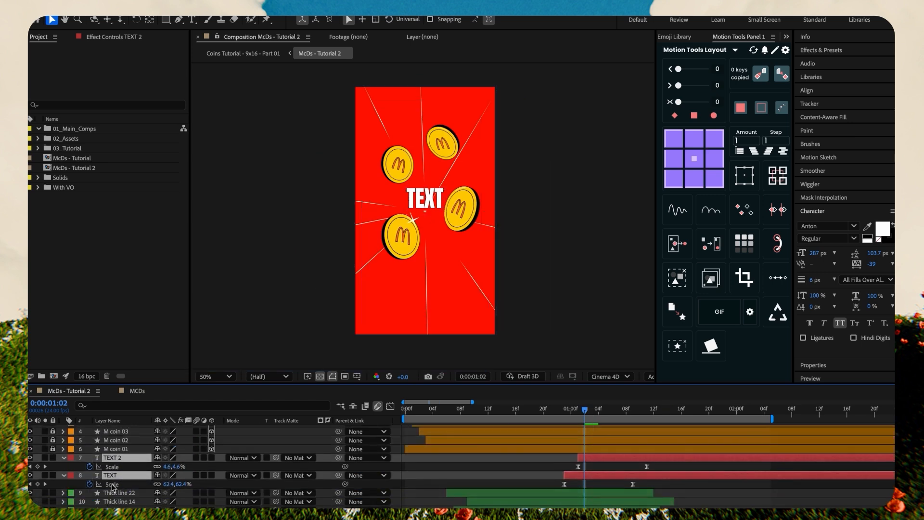
# Step: Preview the text pop-in and add a closing 100% scale keyframe at about 0:00:01:16 for TEXT and 0:00:01:18 for TEXT 2
pyautogui.press('space')
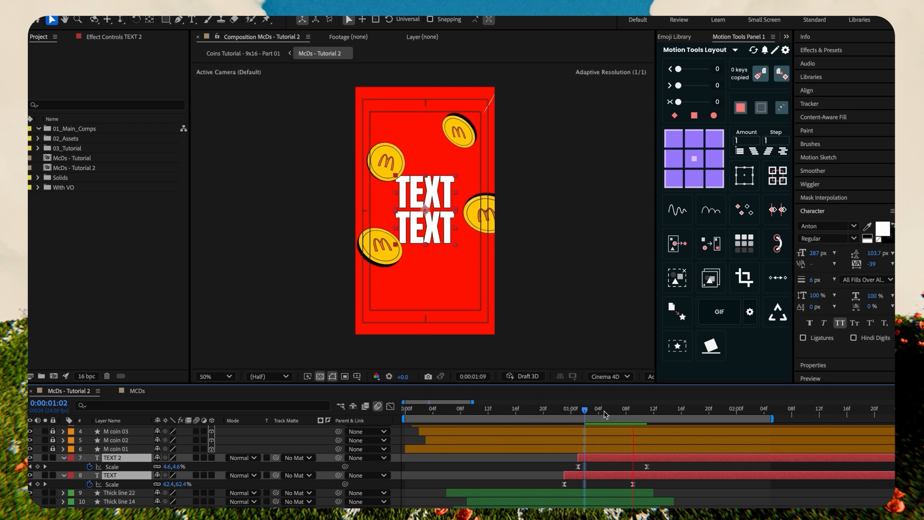
pyautogui.moveTo(599, 415); pyautogui.dragTo(668, 413)
pyautogui.moveTo(668, 463); pyautogui.dragTo(628, 487)
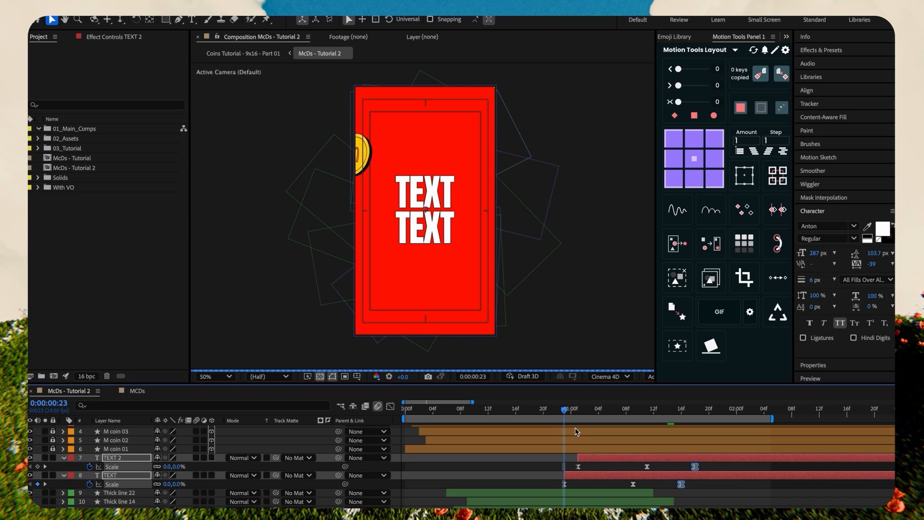
# Step: Align the start of both text layers to 0:00:00:23 so their scale keyframes line up
pyautogui.click(565, 409)
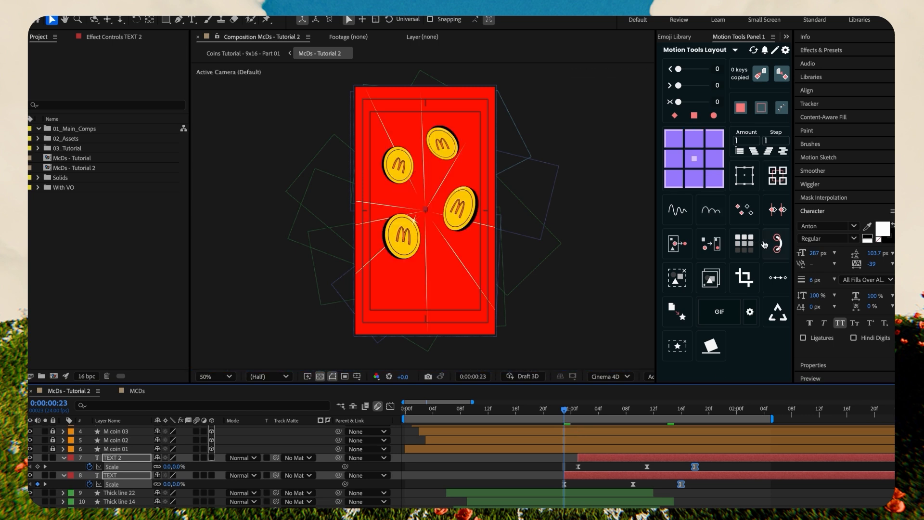
pyautogui.click(588, 476)
pyautogui.press('[')
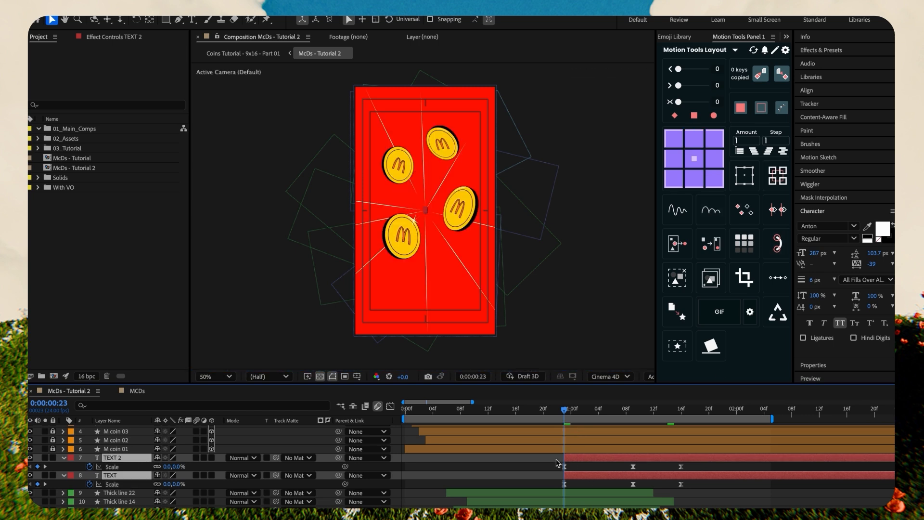
# Step: Set the middle scale keyframes of both text layers at 0:00:01:09 to 122%
pyautogui.click(633, 411)
pyautogui.moveTo(645, 463); pyautogui.dragTo(619, 486)
pyautogui.moveTo(172, 467); pyautogui.dragTo(183, 470)
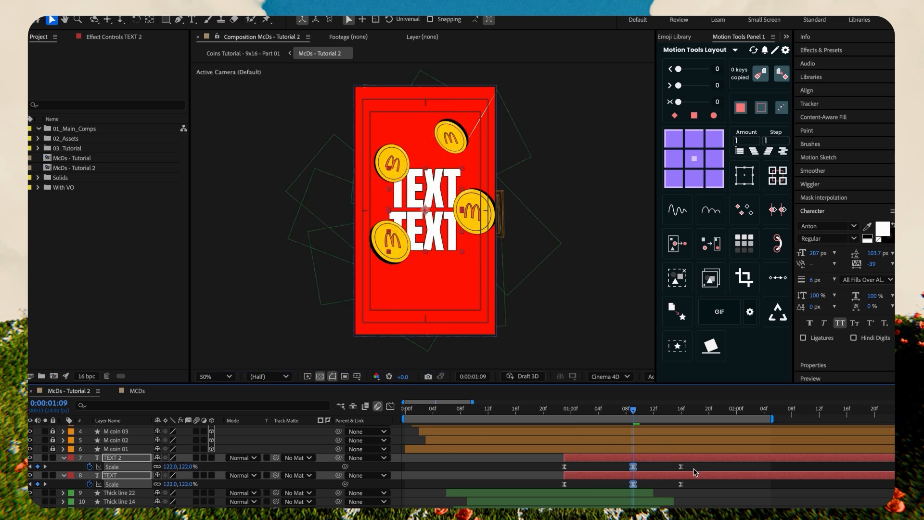
# Step: Reshape the scale speed curve of both text layers to peak early and ease gently into the 122% overshoot
pyautogui.moveTo(695, 469); pyautogui.dragTo(554, 493)
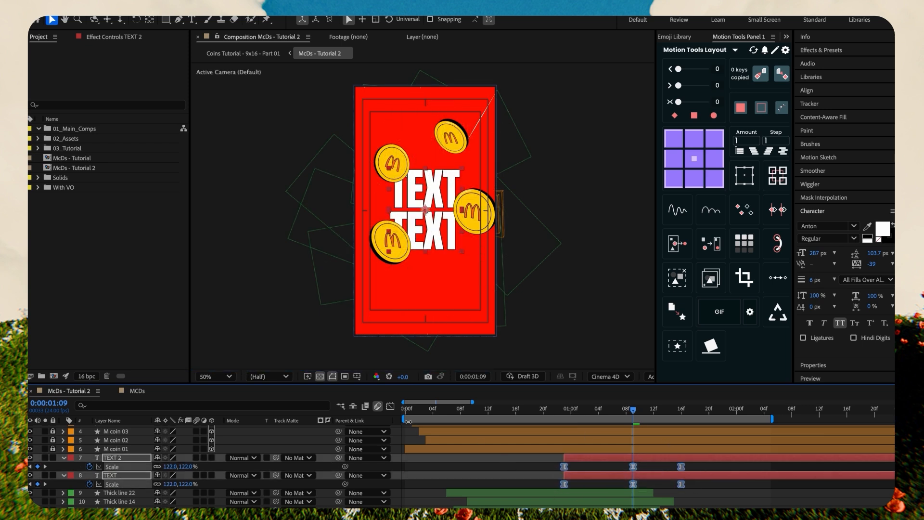
pyautogui.click(391, 406)
pyautogui.moveTo(638, 465); pyautogui.dragTo(666, 490)
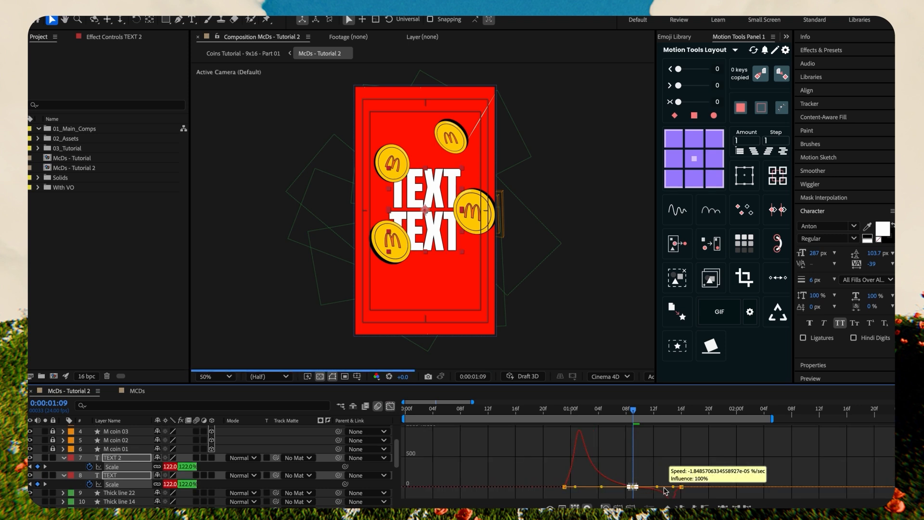
pyautogui.click(390, 407)
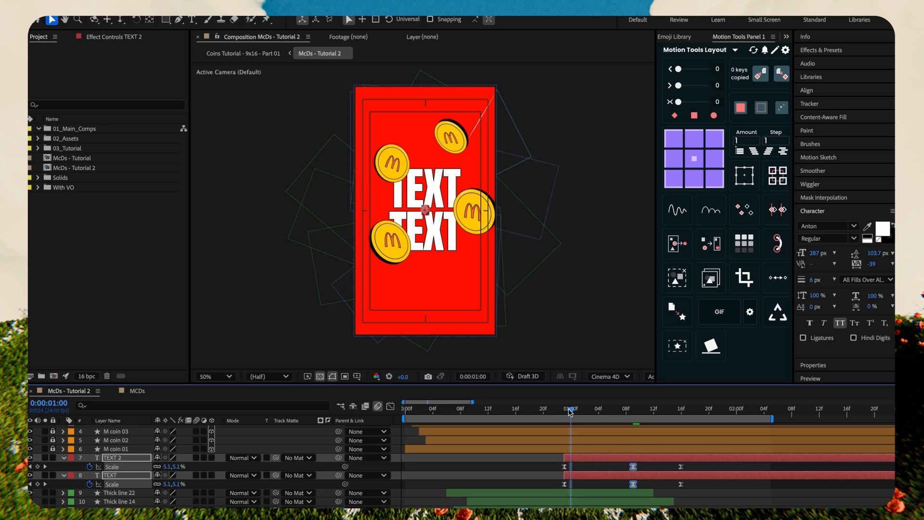
# Step: Preview the text animation from 0:00:00:23 and shift the 122% and closing 100% scale keyframes about 3 frames later
pyautogui.moveTo(566, 413); pyautogui.dragTo(563, 411)
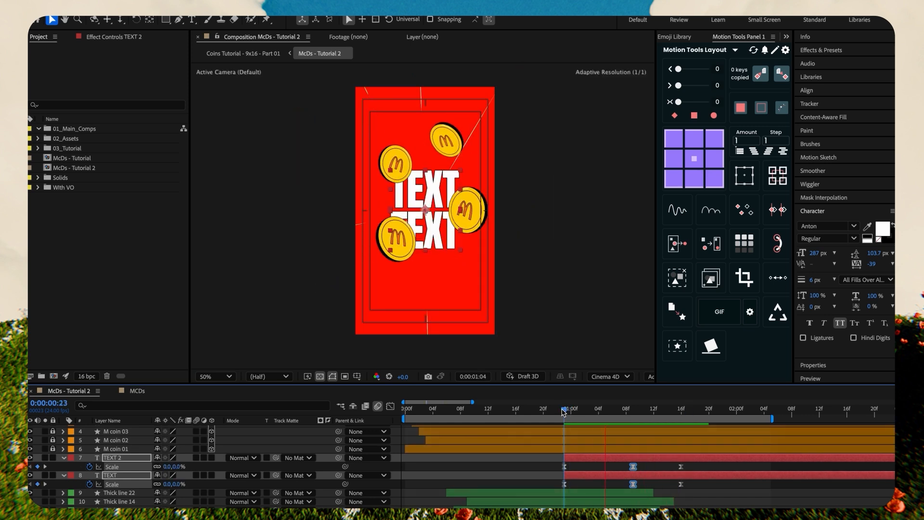
pyautogui.press('space')
pyautogui.moveTo(692, 462); pyautogui.dragTo(655, 487)
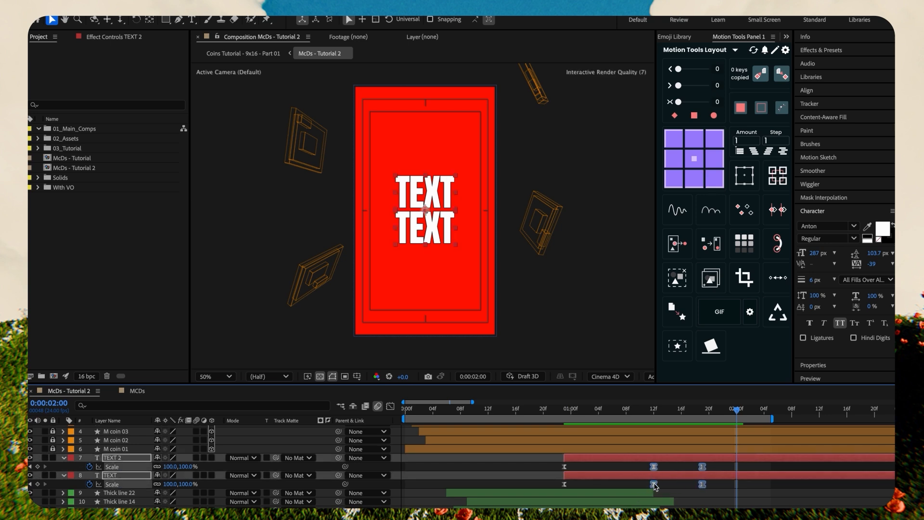
pyautogui.click(681, 486)
pyautogui.moveTo(561, 412); pyautogui.dragTo(730, 476)
pyautogui.click(716, 475)
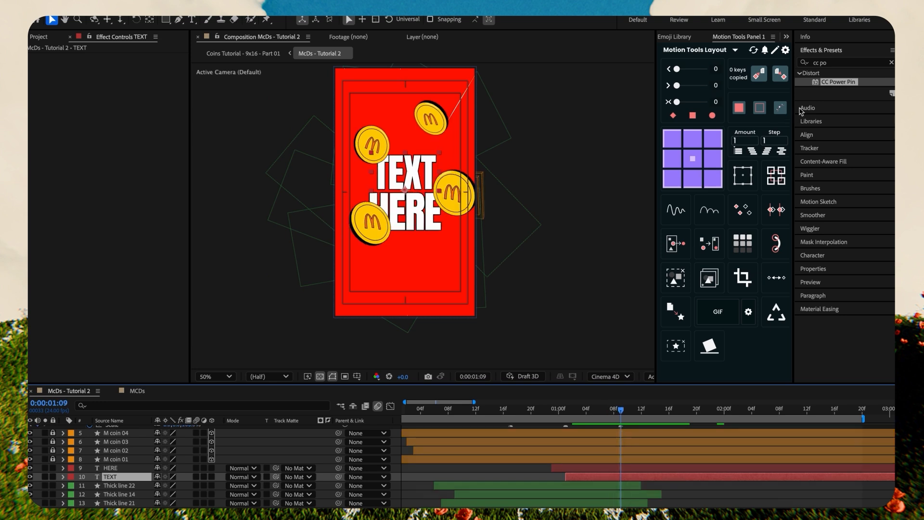
# Step: Apply CC Power Pin to the TEXT layer and set its Bottom Right pin to 1080, 1540 and Top Left pin to 0, 252
pyautogui.doubleClick(839, 82)
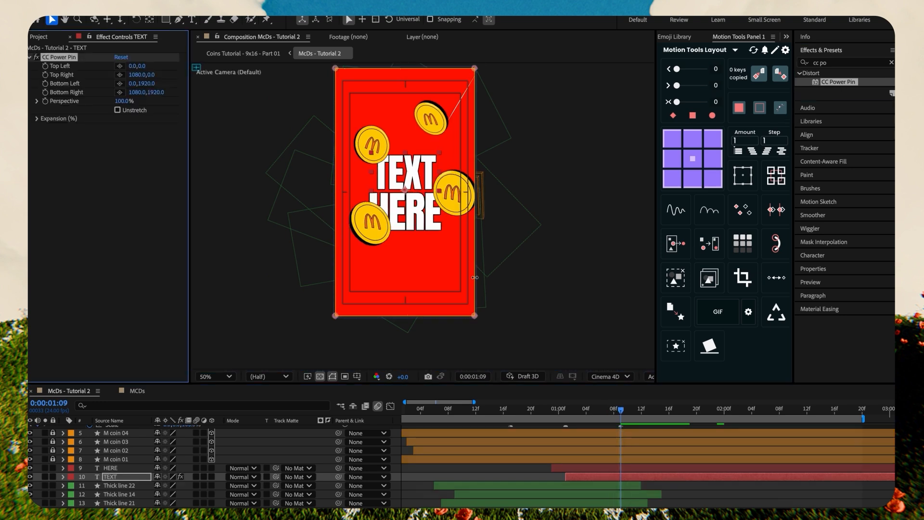
pyautogui.moveTo(475, 317); pyautogui.dragTo(475, 267)
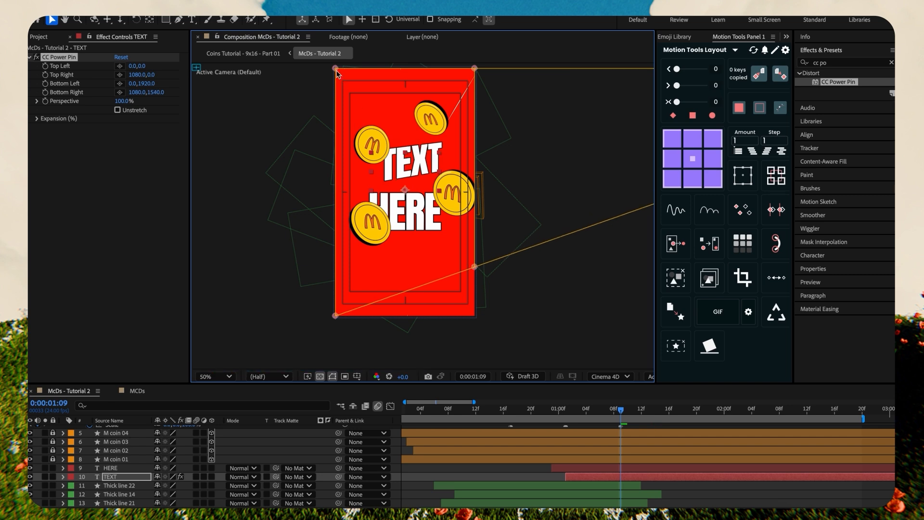
pyautogui.moveTo(336, 69); pyautogui.dragTo(333, 102)
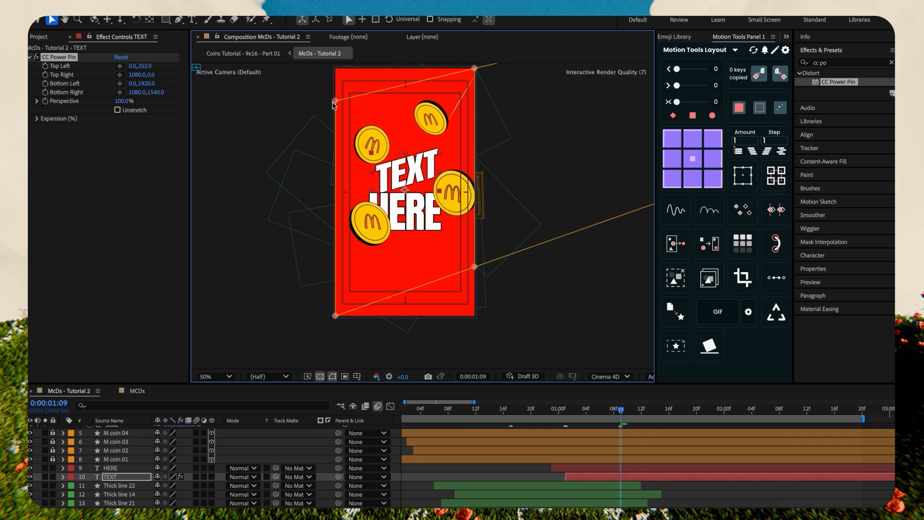
# Step: Copy the CC Power Pin effect from the TEXT layer onto the HERE layer
pyautogui.click(78, 58)
pyautogui.click(594, 469)
pyautogui.hotkey('ctrl', 'v')
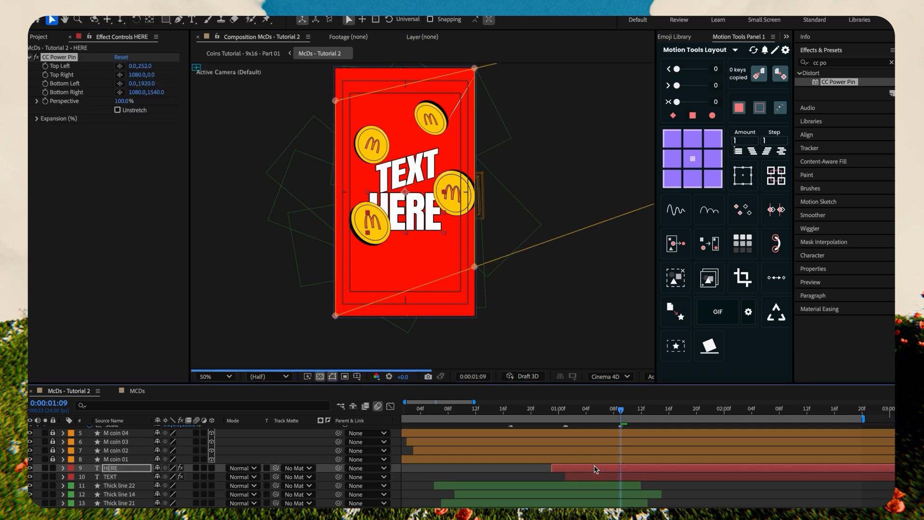
# Step: Open the MCDs reference composition and examine how the slanted title looks around 0:00:05:03
pyautogui.click(137, 391)
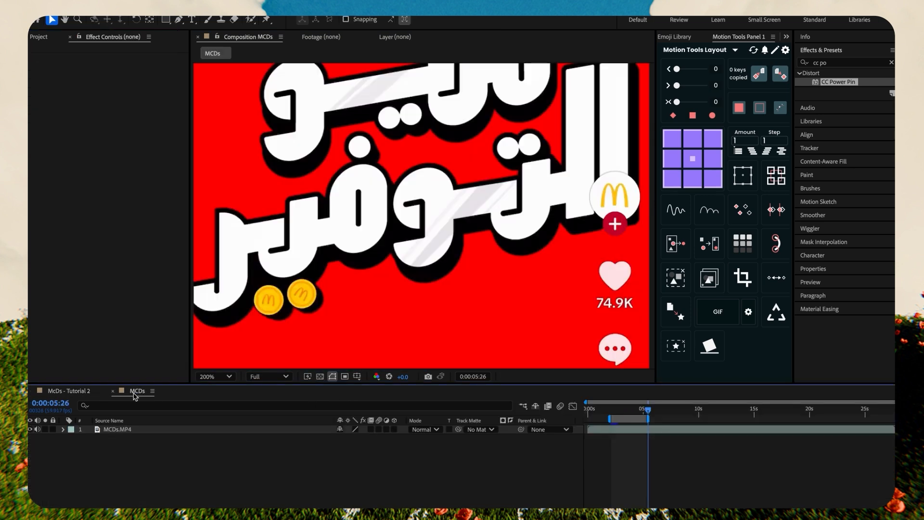
pyautogui.scroll(-4, 523, 260)
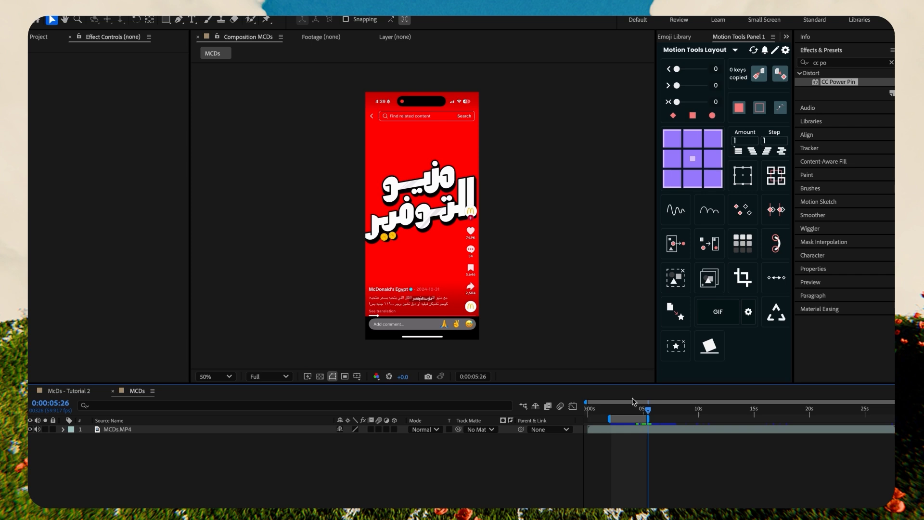
pyautogui.click(635, 410)
pyautogui.moveTo(636, 409); pyautogui.dragTo(644, 412)
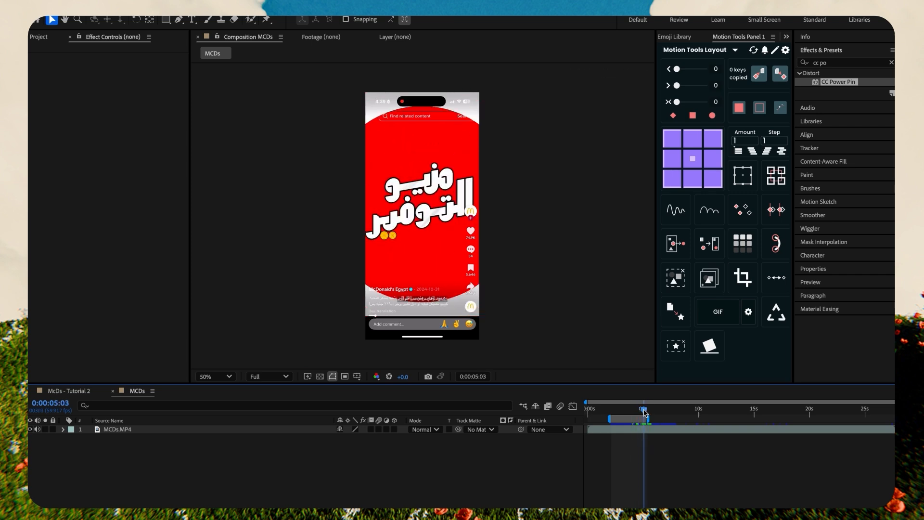
# Step: In McDs - Tutorial 2, duplicate the HERE and TEXT layers, move the copies below the originals and label them yellow
pyautogui.click(88, 394)
pyautogui.moveTo(593, 416); pyautogui.dragTo(648, 436)
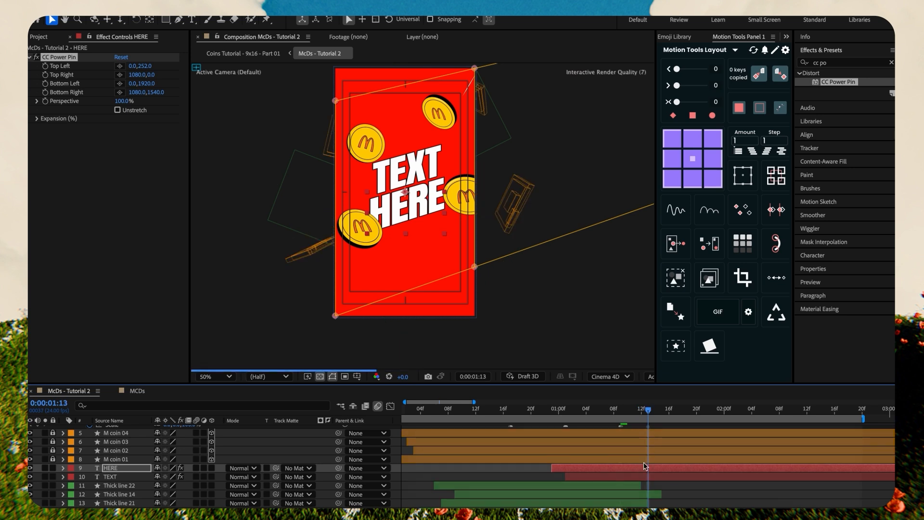
pyautogui.scroll(-1, 112, 458)
pyautogui.keyDown('ctrl'); pyautogui.click(112, 458); pyautogui.keyUp('ctrl')
pyautogui.hotkey('ctrl', 'd')
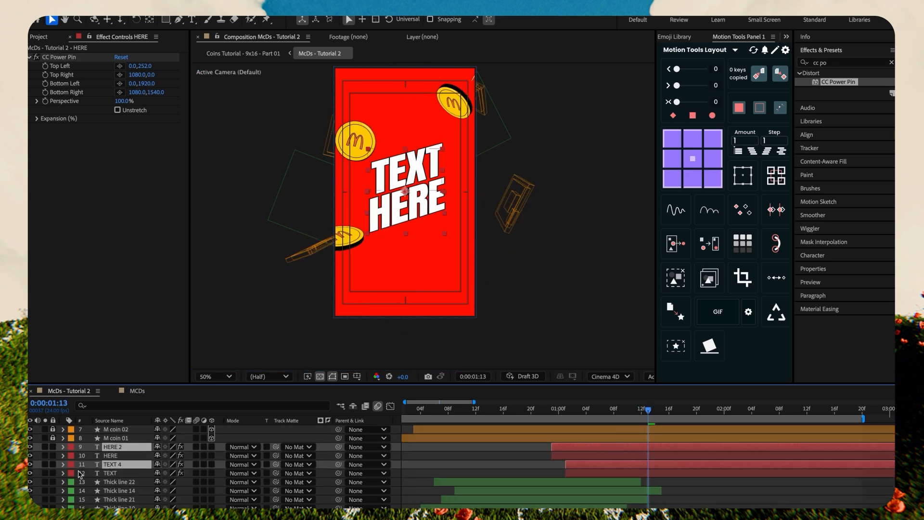
pyautogui.moveTo(107, 470); pyautogui.dragTo(110, 479)
pyautogui.click(71, 464)
pyautogui.click(89, 338)
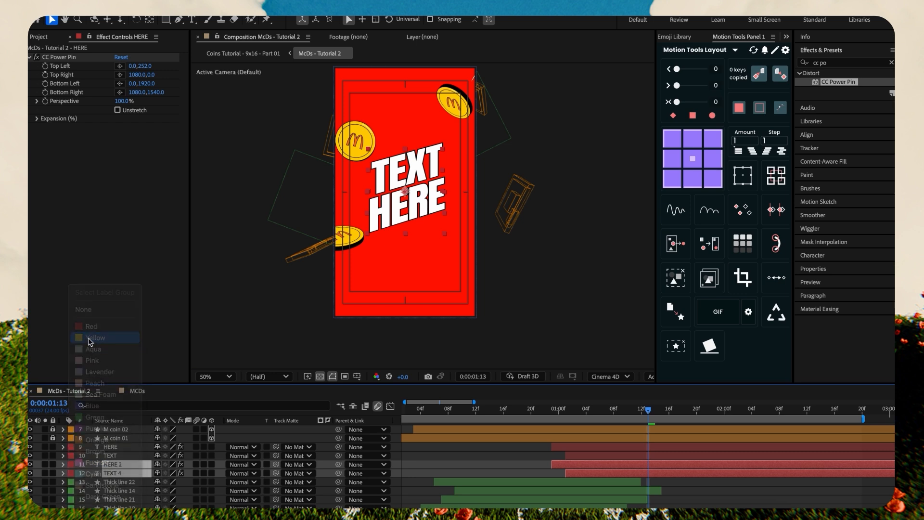
# Step: Offset the HERE 2 and TEXT 4 copies down and to the right, to positions 554.6, 991.2 and 554.6, 974.0
pyautogui.press('Down')
pyautogui.press('Down')
pyautogui.press('Down')
pyautogui.press('Down')
pyautogui.press('Down')
pyautogui.press('Down')
pyautogui.press('Down')
pyautogui.press('Down')
pyautogui.press('Right')
pyautogui.press('Right')
pyautogui.press('Right')
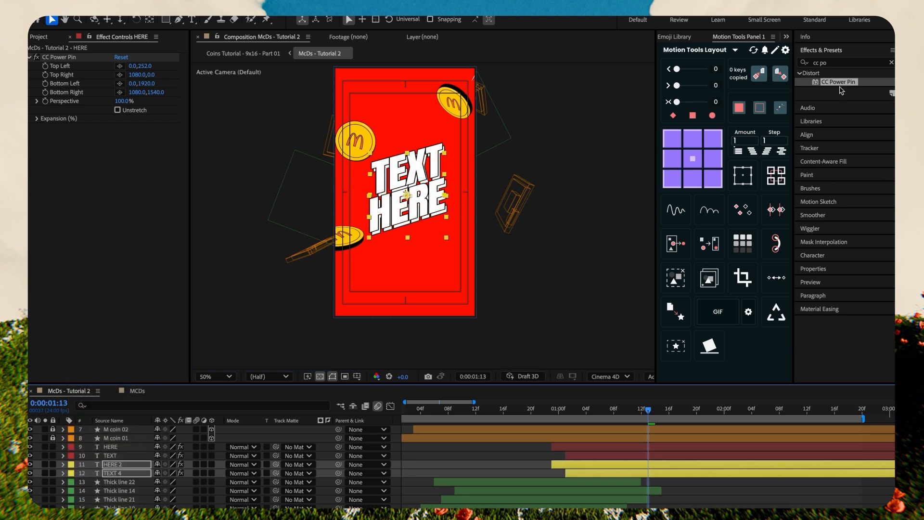
# Step: Set the fill of HERE 2 and TEXT 4 to black and keyframe their Position at 0:00:01:13
pyautogui.click(814, 50)
pyautogui.click(819, 213)
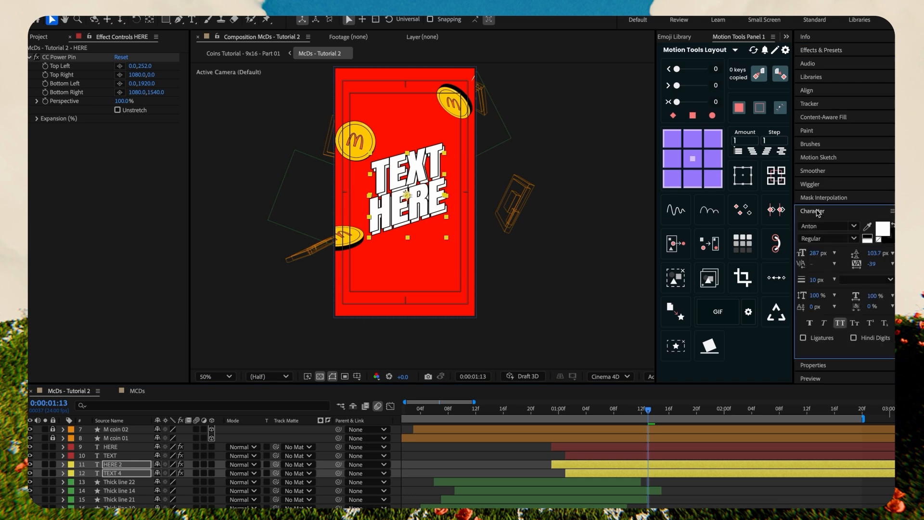
pyautogui.click(868, 236)
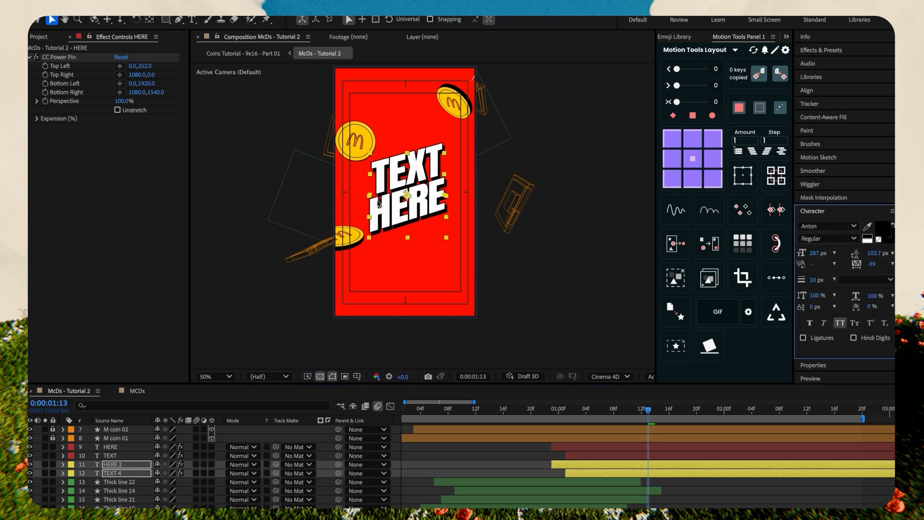
pyautogui.press('p')
pyautogui.press('.')
# Step: Examine the black shadow behind the title in the MCDs reference composition up to 0:00:05:20
pyautogui.click(135, 390)
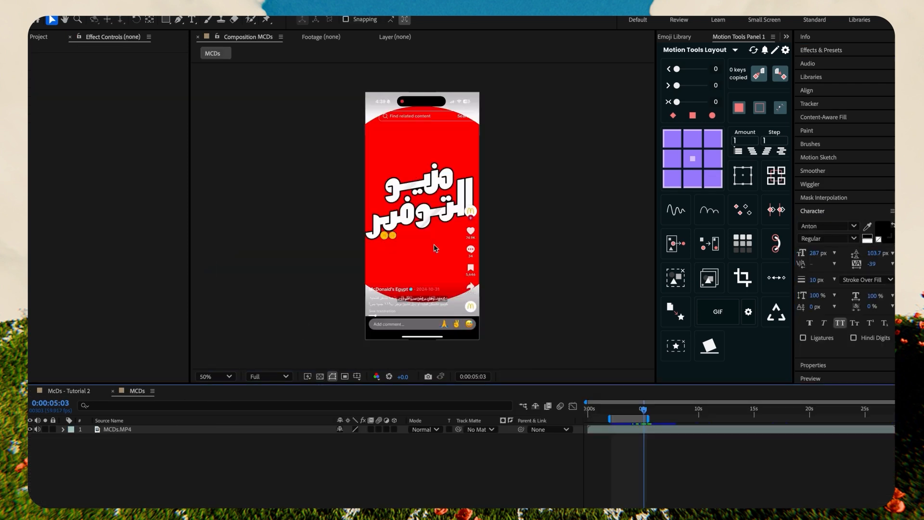
pyautogui.scroll(4, 435, 248)
pyautogui.moveTo(641, 411); pyautogui.dragTo(647, 420)
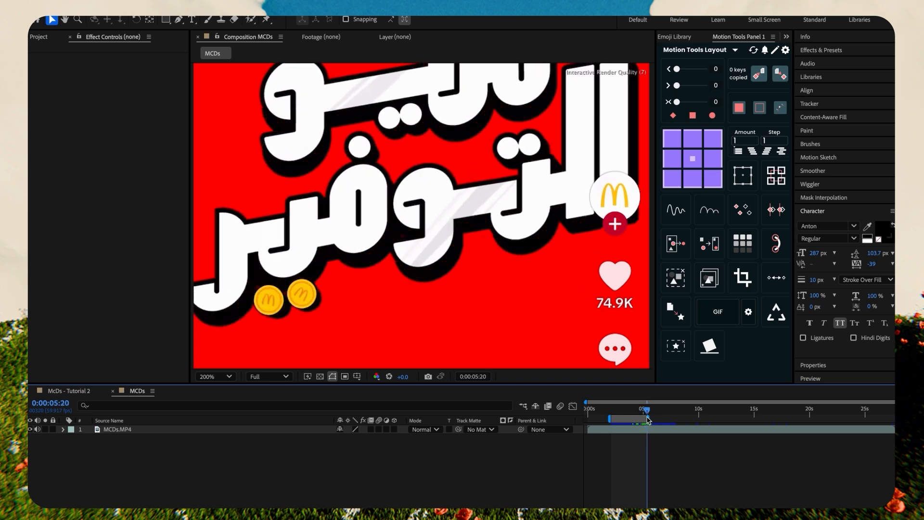
# Step: Back in McDs - Tutorial 2, reveal the scale keyframes of HERE and TEXT and place HERE 2 and TEXT 4 Position keyframes at 0:00:01:23
pyautogui.click(73, 391)
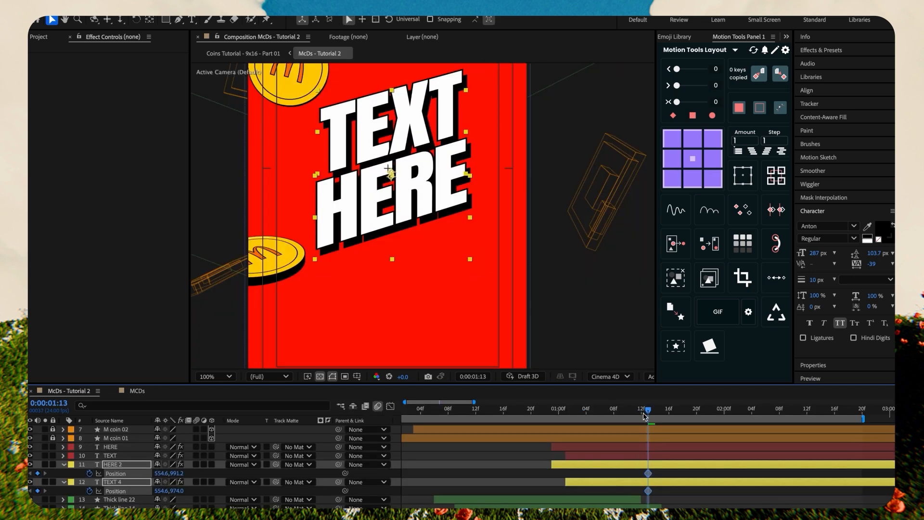
pyautogui.moveTo(649, 415); pyautogui.dragTo(643, 415)
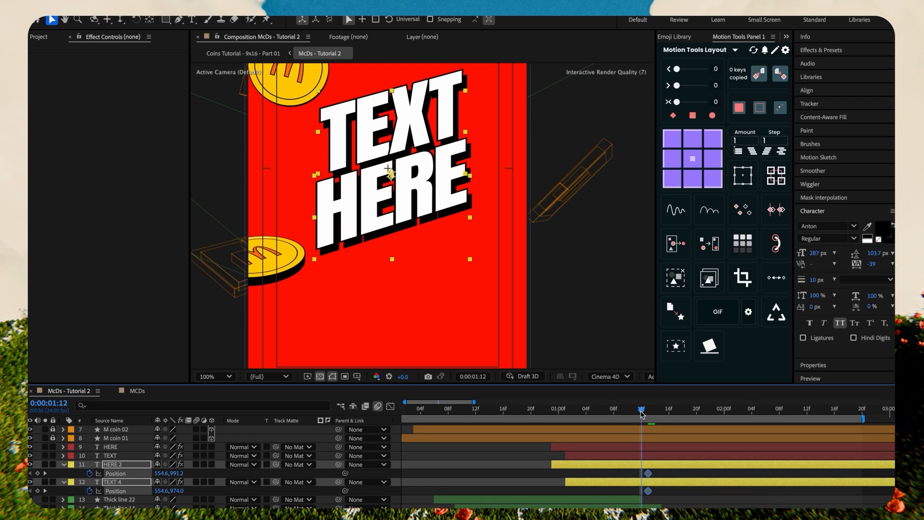
pyautogui.press('u')
pyautogui.click(640, 456)
pyautogui.keyDown('shift'); pyautogui.click(636, 448); pyautogui.keyUp('shift')
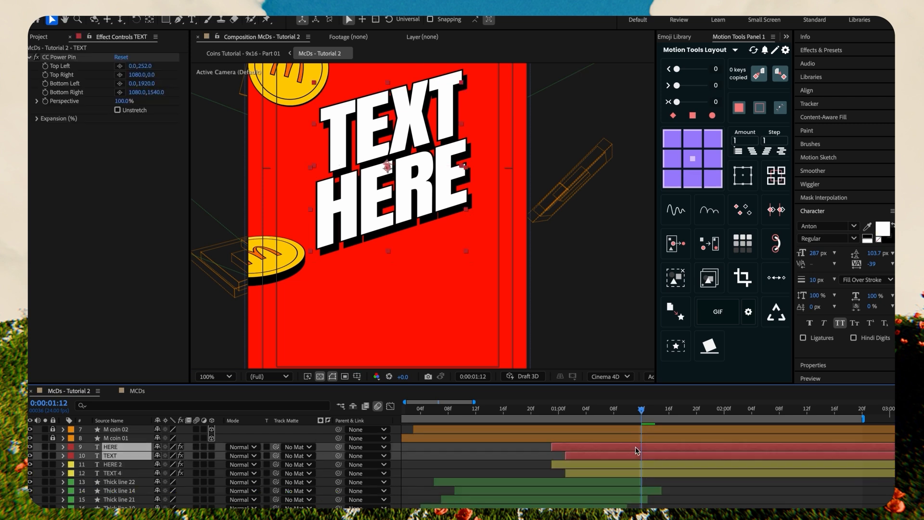
pyautogui.press('u')
pyautogui.scroll(-3, 635, 446)
pyautogui.click(642, 453)
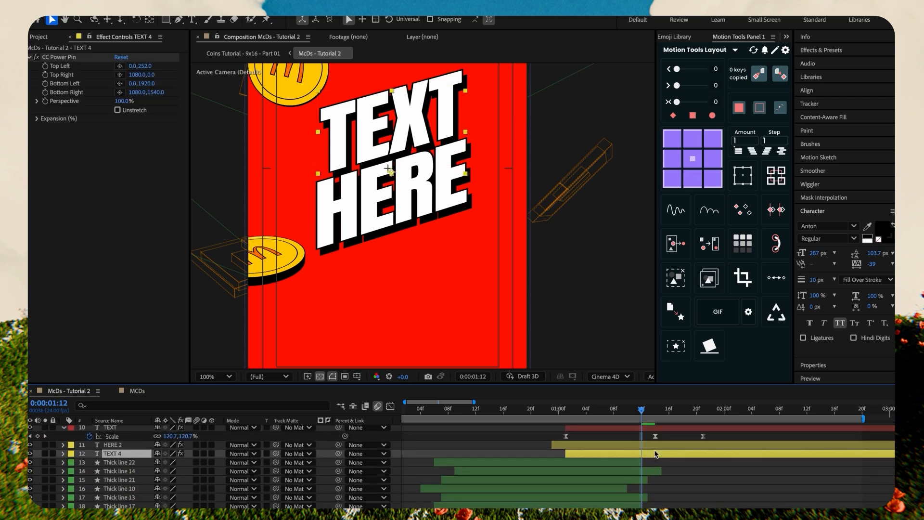
pyautogui.keyDown('shift'); pyautogui.click(652, 447); pyautogui.keyUp('shift')
pyautogui.hotkey('alt', 'shift', 'p')
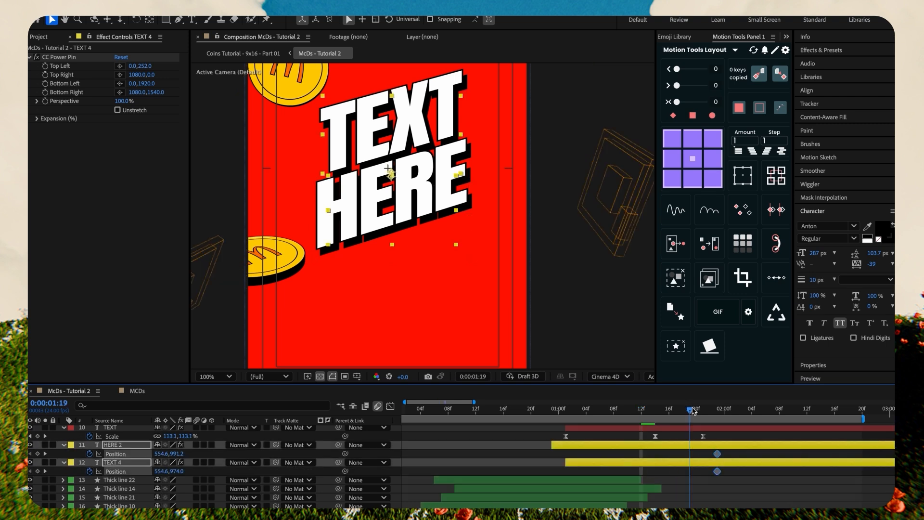
# Step: At 0:00:01:21, tuck the black copies behind the white title by moving HERE 2 to 538.6, 963.2 and TEXT 4 to 538.6, 946.0
pyautogui.moveTo(693, 412); pyautogui.dragTo(703, 415)
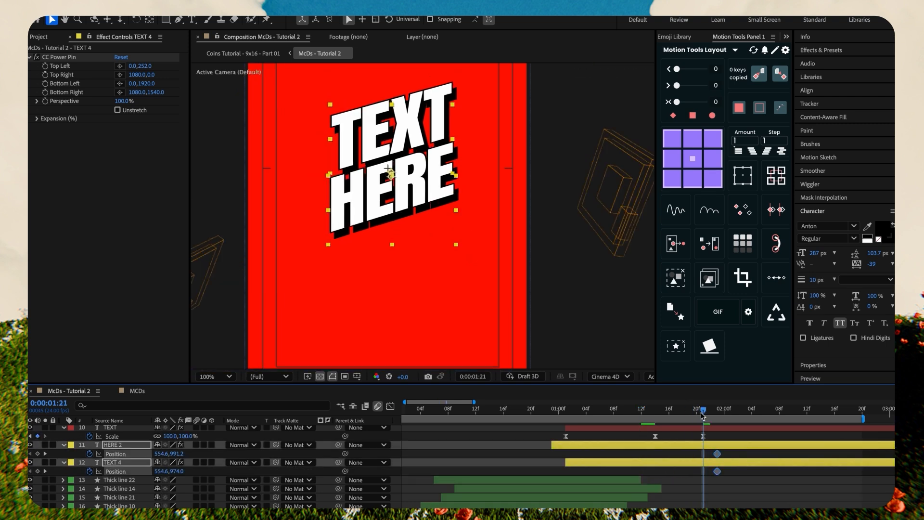
pyautogui.hotkey('shift', 'Left')
pyautogui.hotkey('shift', 'Left')
pyautogui.hotkey('shift', 'Up')
pyautogui.hotkey('shift', 'Up')
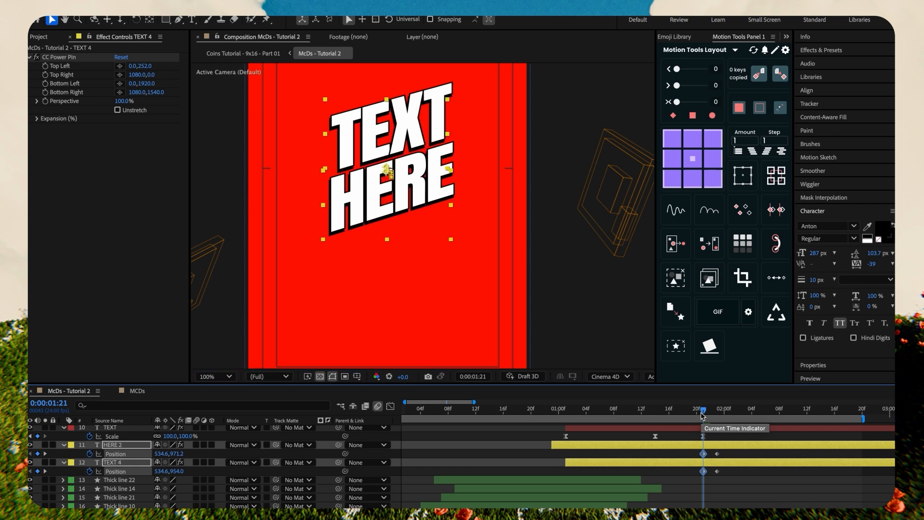
pyautogui.press('Up')
pyautogui.press('Up')
pyautogui.press('Up')
pyautogui.press('Up')
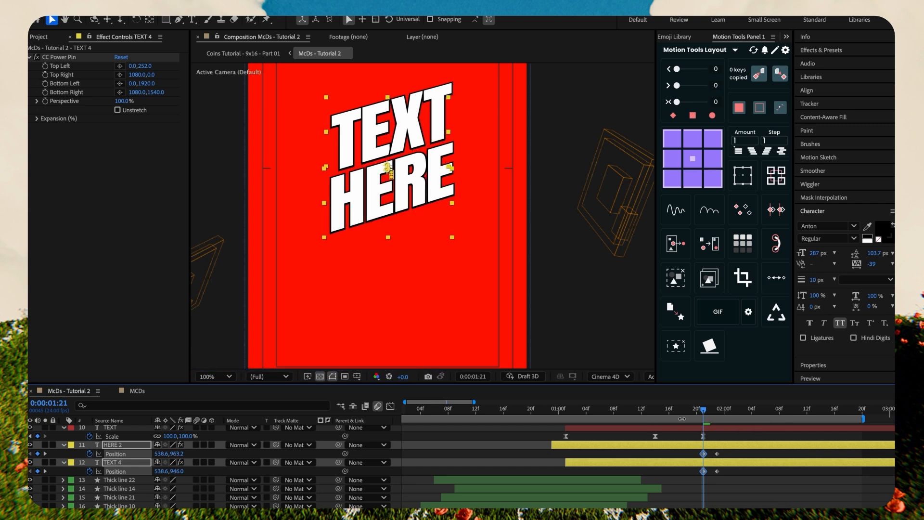
# Step: Trim the start of HERE 2 and TEXT 4 to 0:00:01:21 and ease their Position keyframes
pyautogui.click(540, 470)
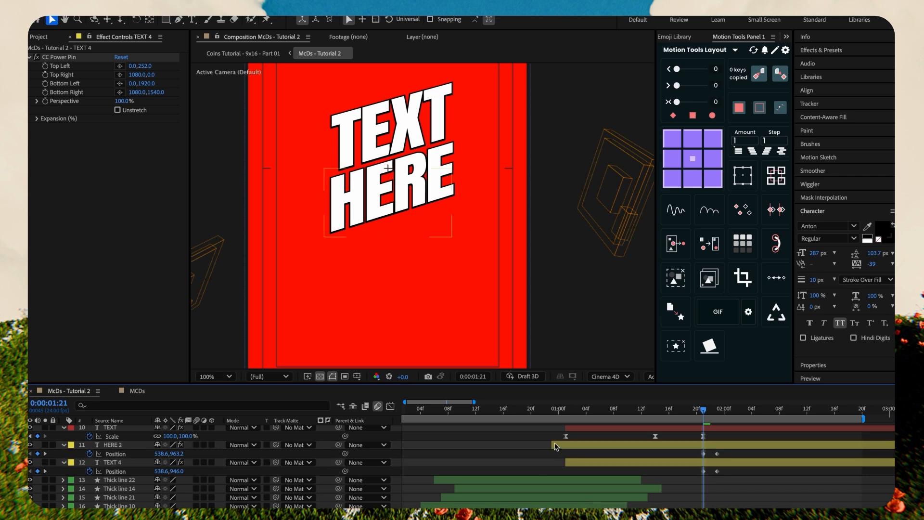
pyautogui.moveTo(555, 446); pyautogui.dragTo(704, 446)
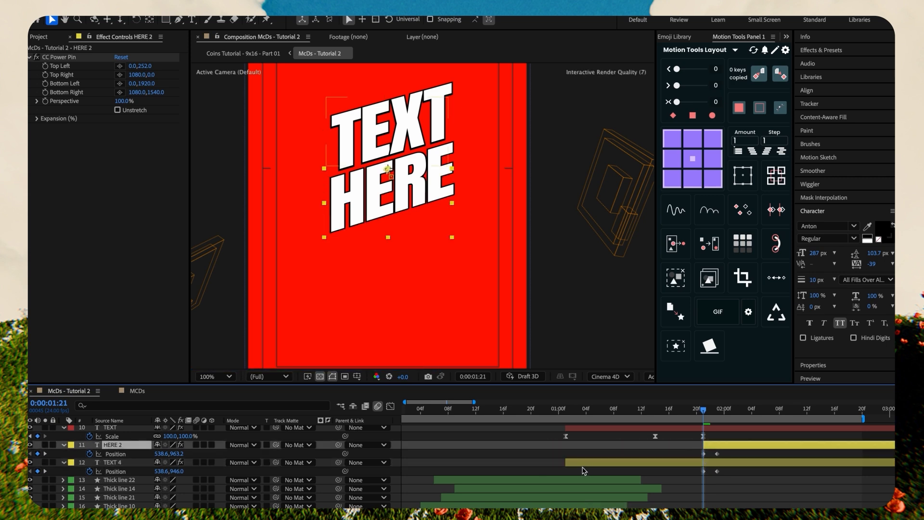
pyautogui.moveTo(567, 462); pyautogui.dragTo(697, 471)
pyautogui.click(753, 152)
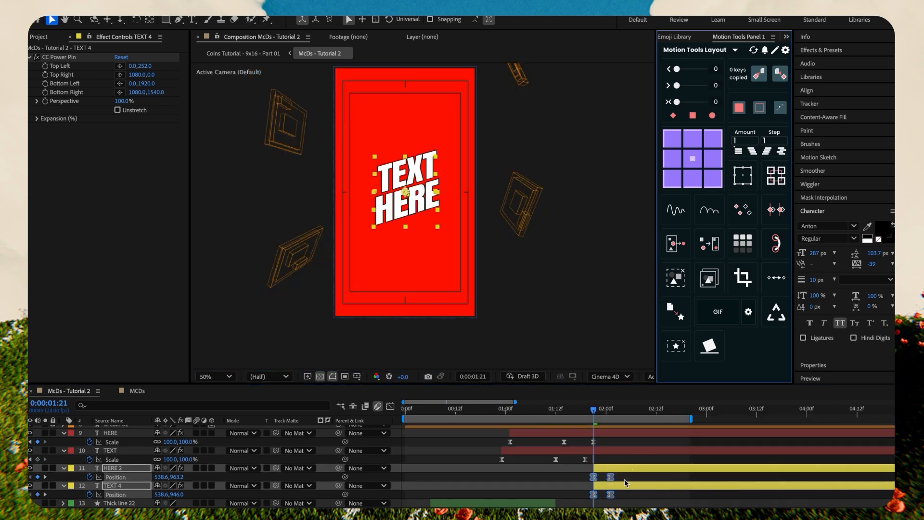
# Step: Shift both HERE 2 Position keyframes 2 frames later, starting at 0:00:01:23, and preview the animation from the beginning
pyautogui.click(593, 476)
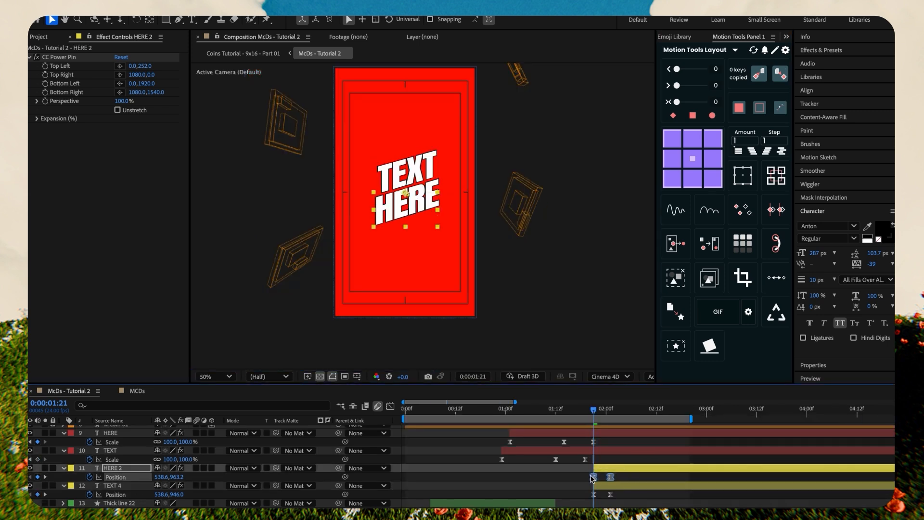
pyautogui.moveTo(596, 479); pyautogui.dragTo(601, 480)
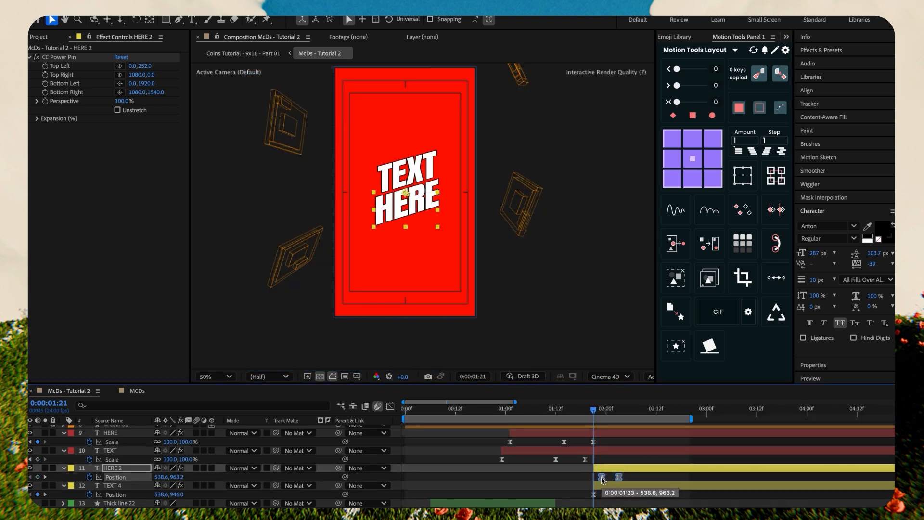
pyautogui.click(404, 408)
pyautogui.press('space')
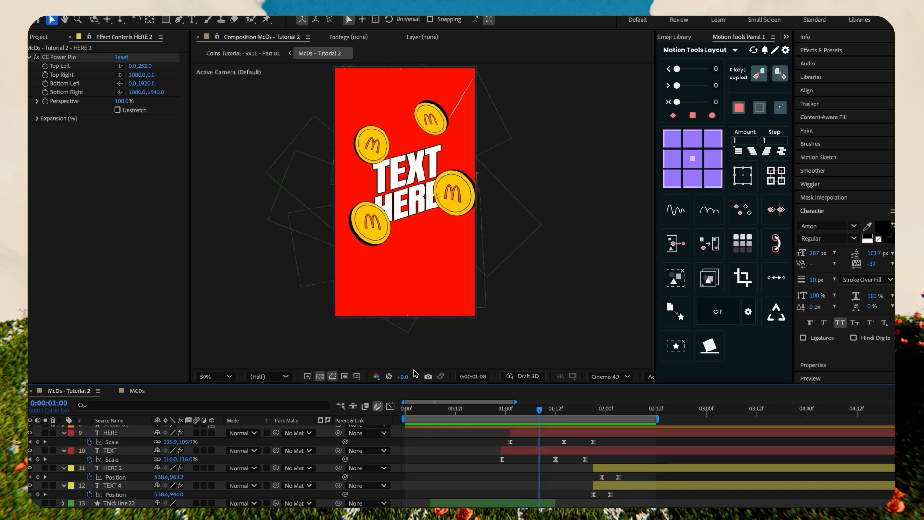
# Step: At 0:00:00:23, duplicate the sparkle on the lower-left coin and move the copy toward the upper-right coin
pyautogui.moveTo(474, 415); pyautogui.dragTo(501, 415)
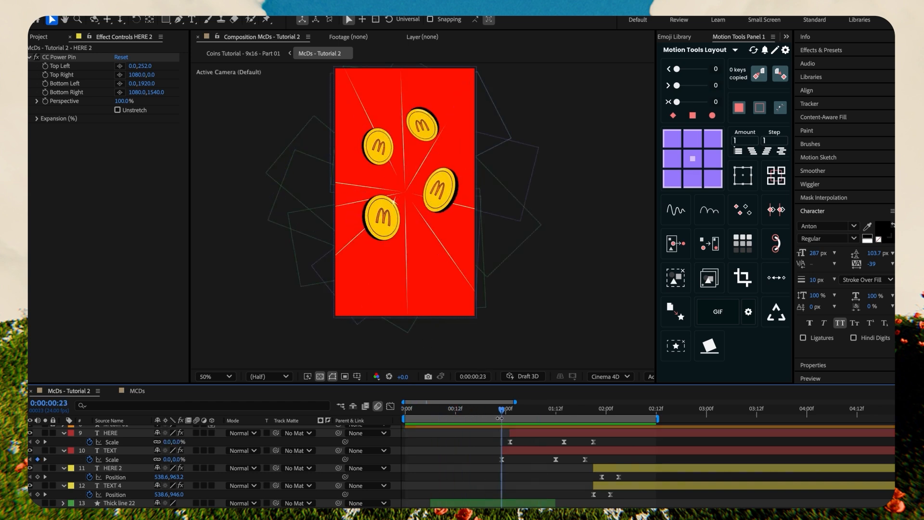
pyautogui.click(396, 200)
pyautogui.click(433, 184)
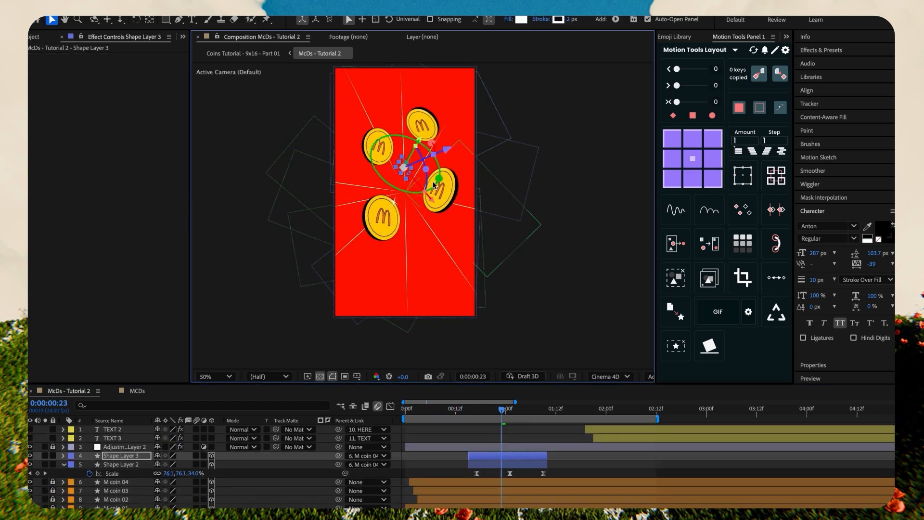
pyautogui.click(433, 186)
# Step: Collapse the properties of the HERE, TEXT, HERE 2 and TEXT 4 layers and lock all four
pyautogui.click(63, 464)
pyautogui.scroll(-5, 64, 465)
pyautogui.click(63, 457)
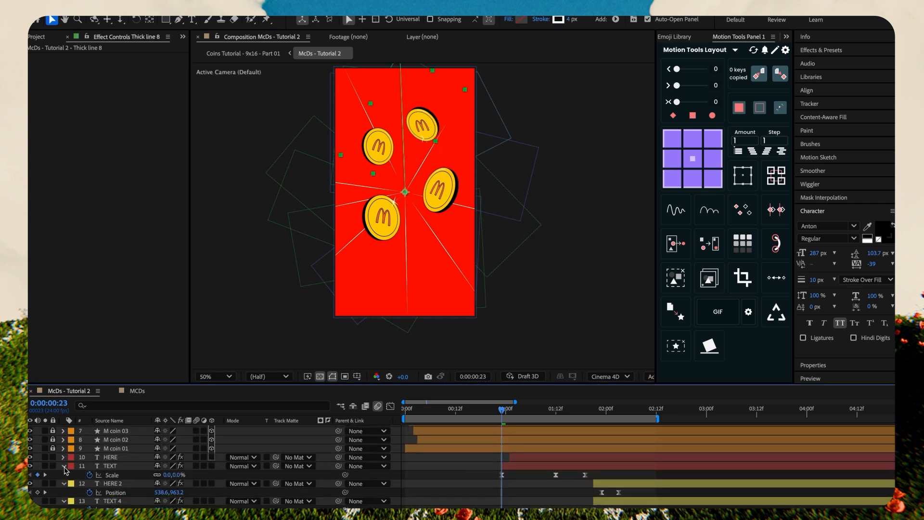
pyautogui.click(64, 466)
pyautogui.click(63, 475)
pyautogui.click(63, 484)
pyautogui.click(110, 483)
pyautogui.keyDown('shift'); pyautogui.click(111, 457); pyautogui.keyUp('shift')
pyautogui.click(53, 458)
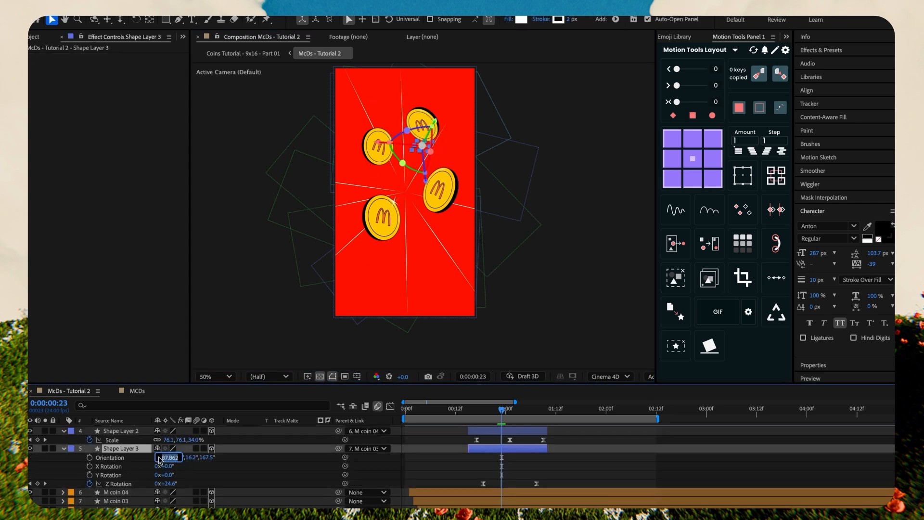
# Step: Parent the Shape Layer 3 sparkle to M coin 03 and set its Orientation to 0°, 0°, 0°
pyautogui.write('0')
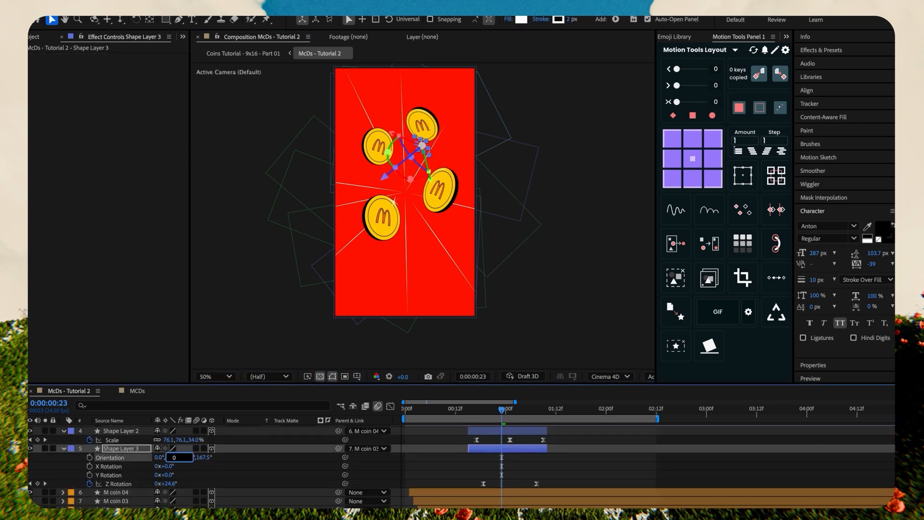
pyautogui.press('Tab')
pyautogui.write('0')
pyautogui.press('Return')
pyautogui.click(484, 198)
pyautogui.click(422, 144)
pyautogui.click(569, 168)
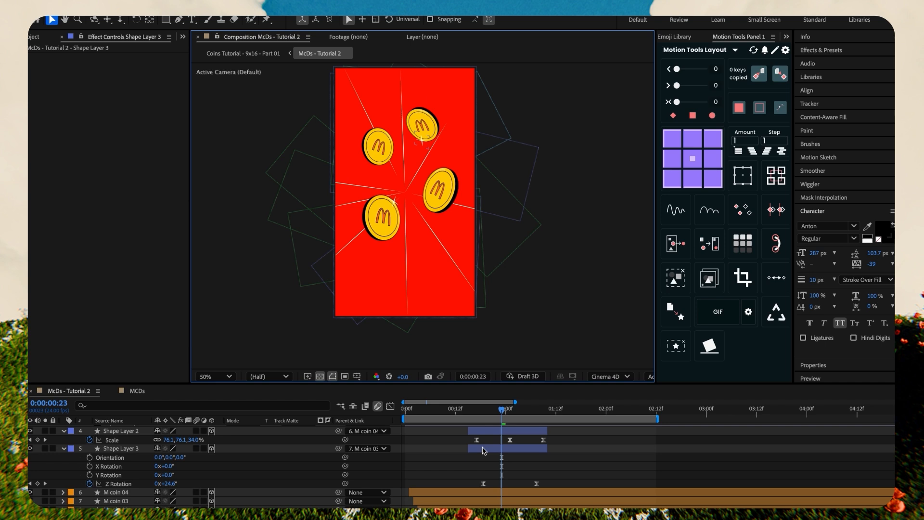
# Step: Shift Shape Layer 3 about 2 frames earlier and preview the composition from the start
pyautogui.moveTo(484, 450); pyautogui.dragTo(476, 450)
pyautogui.click(443, 409)
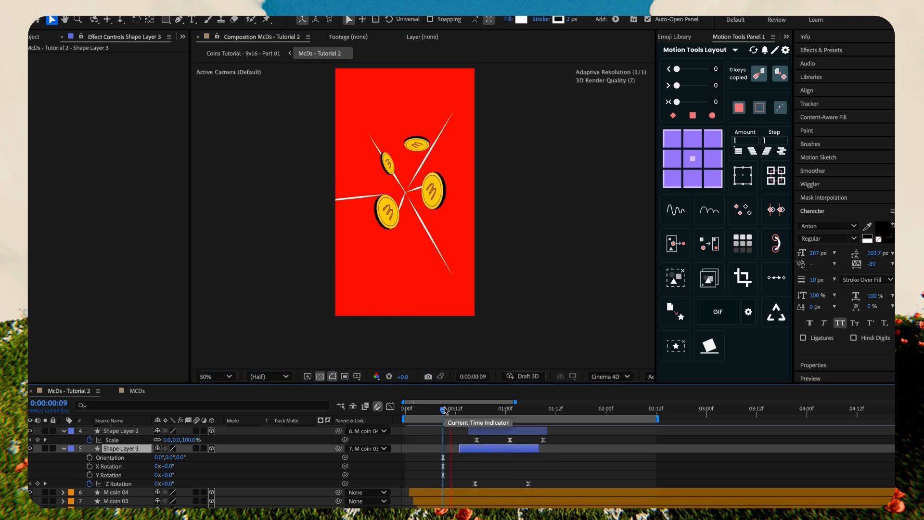
pyautogui.press('space')
pyautogui.moveTo(443, 409); pyautogui.dragTo(400, 413)
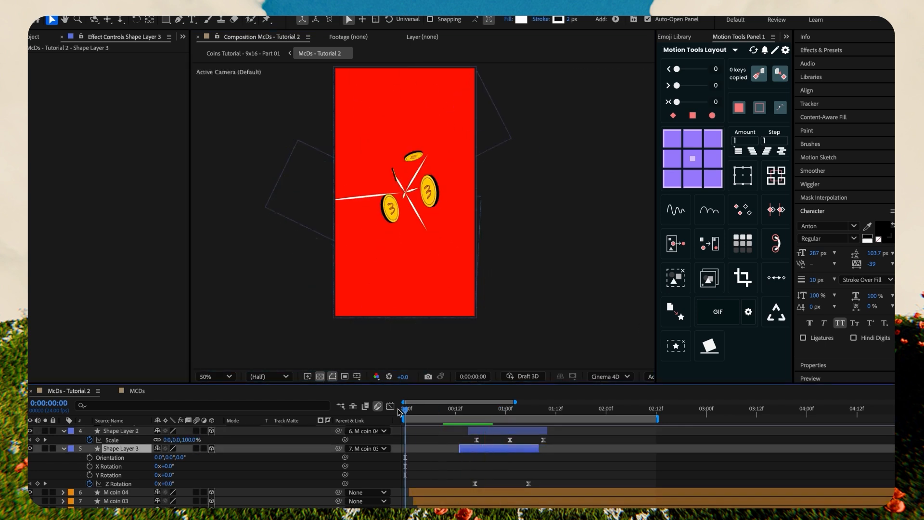
pyautogui.press('space')
pyautogui.click(287, 329)
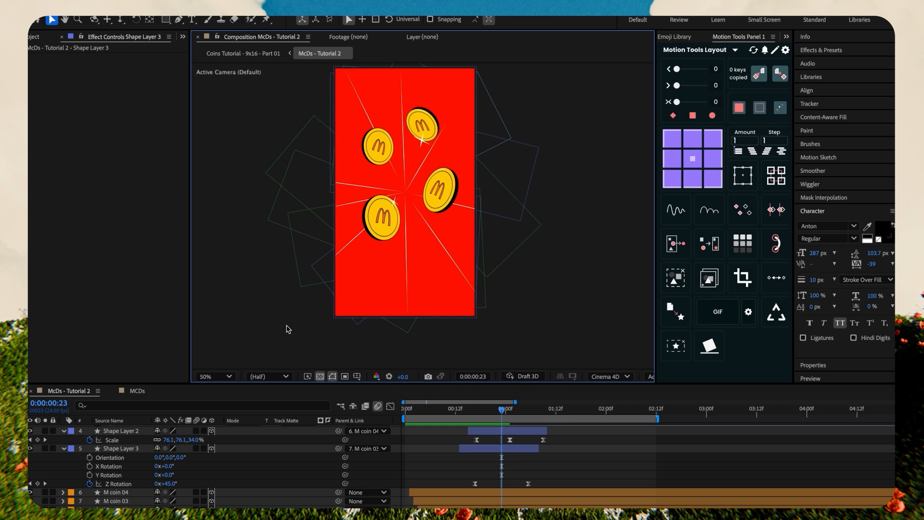
pyautogui.moveTo(428, 410); pyautogui.dragTo(382, 402)
pyautogui.press('space')
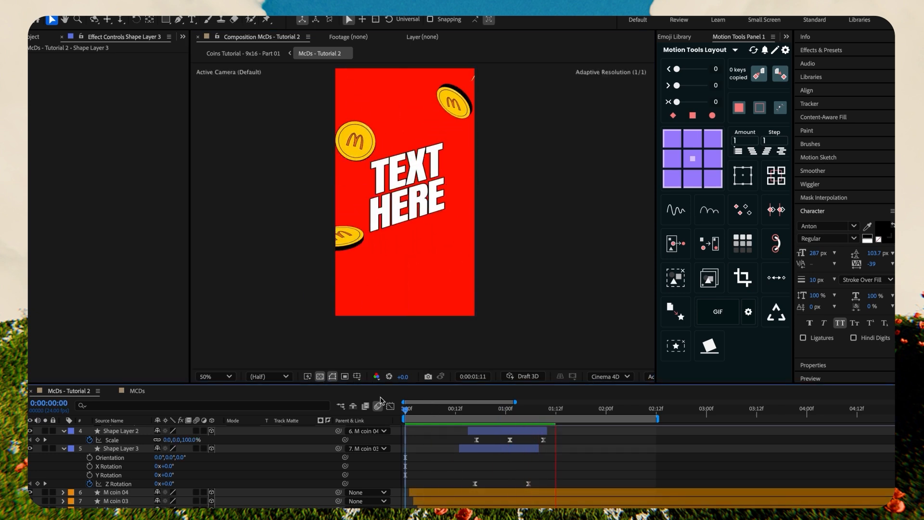